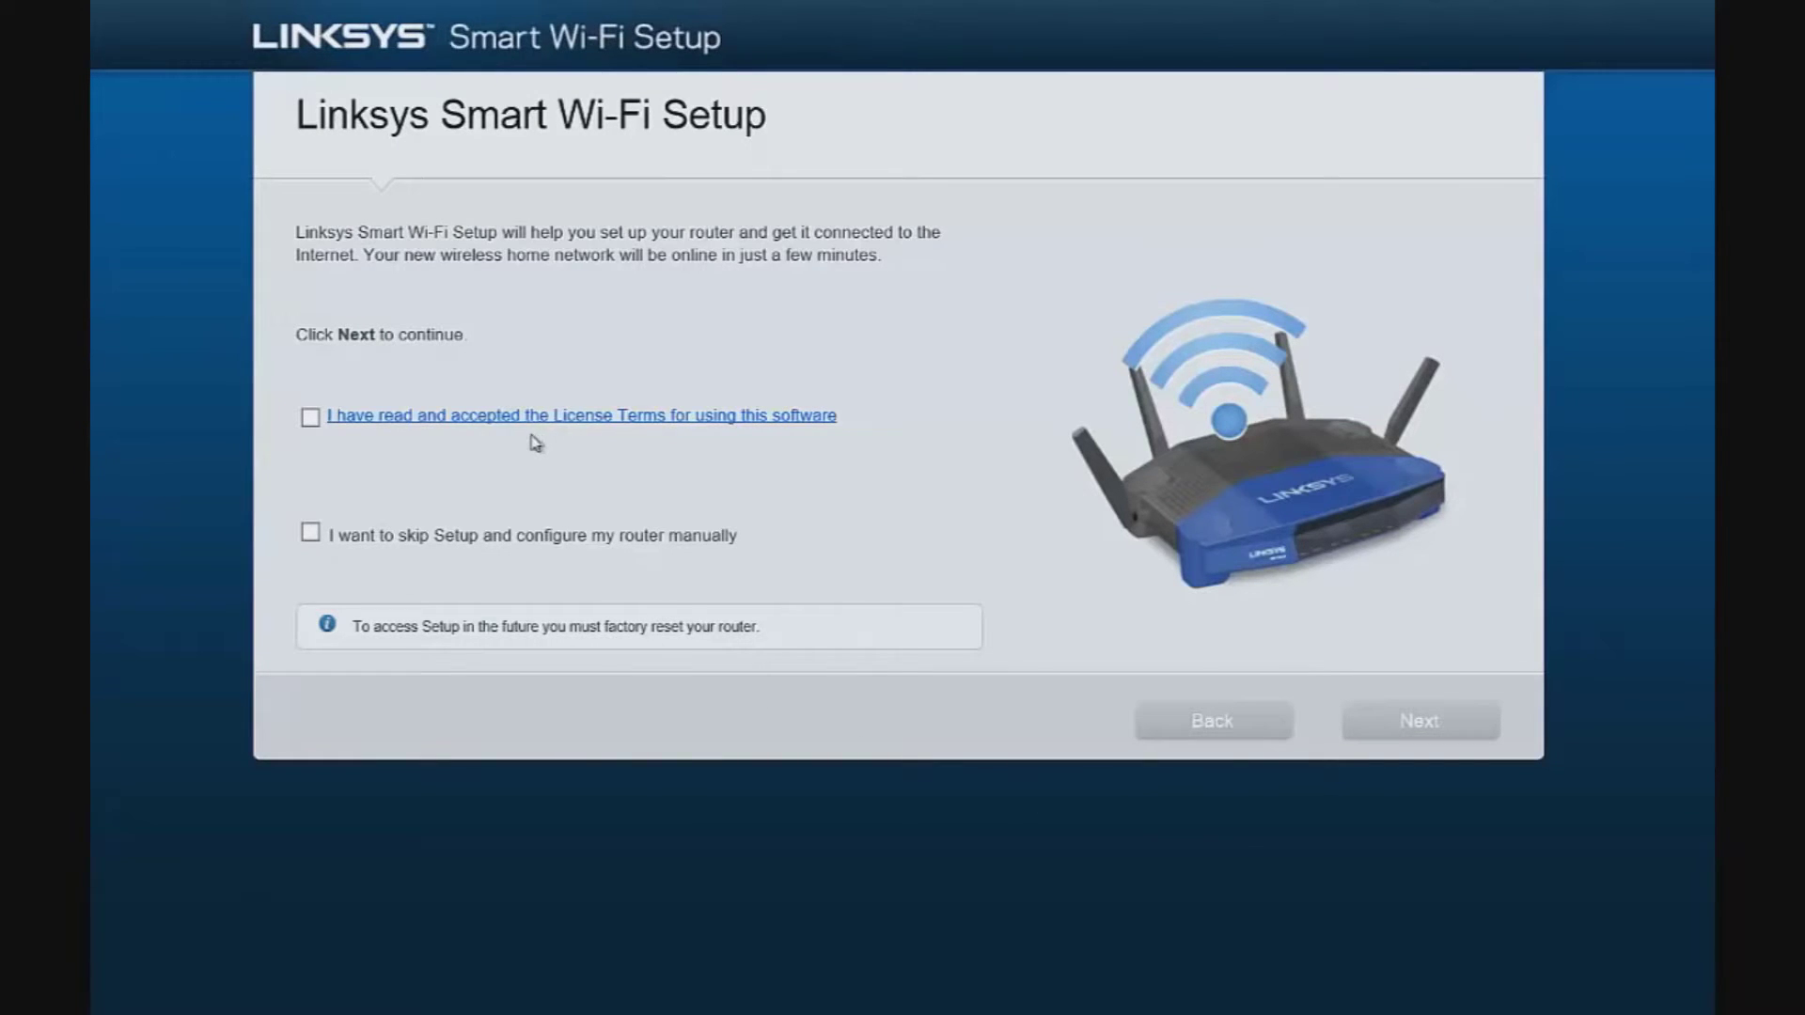
Accept the software License Terms and advance to the router updates page
left_click(310, 419)
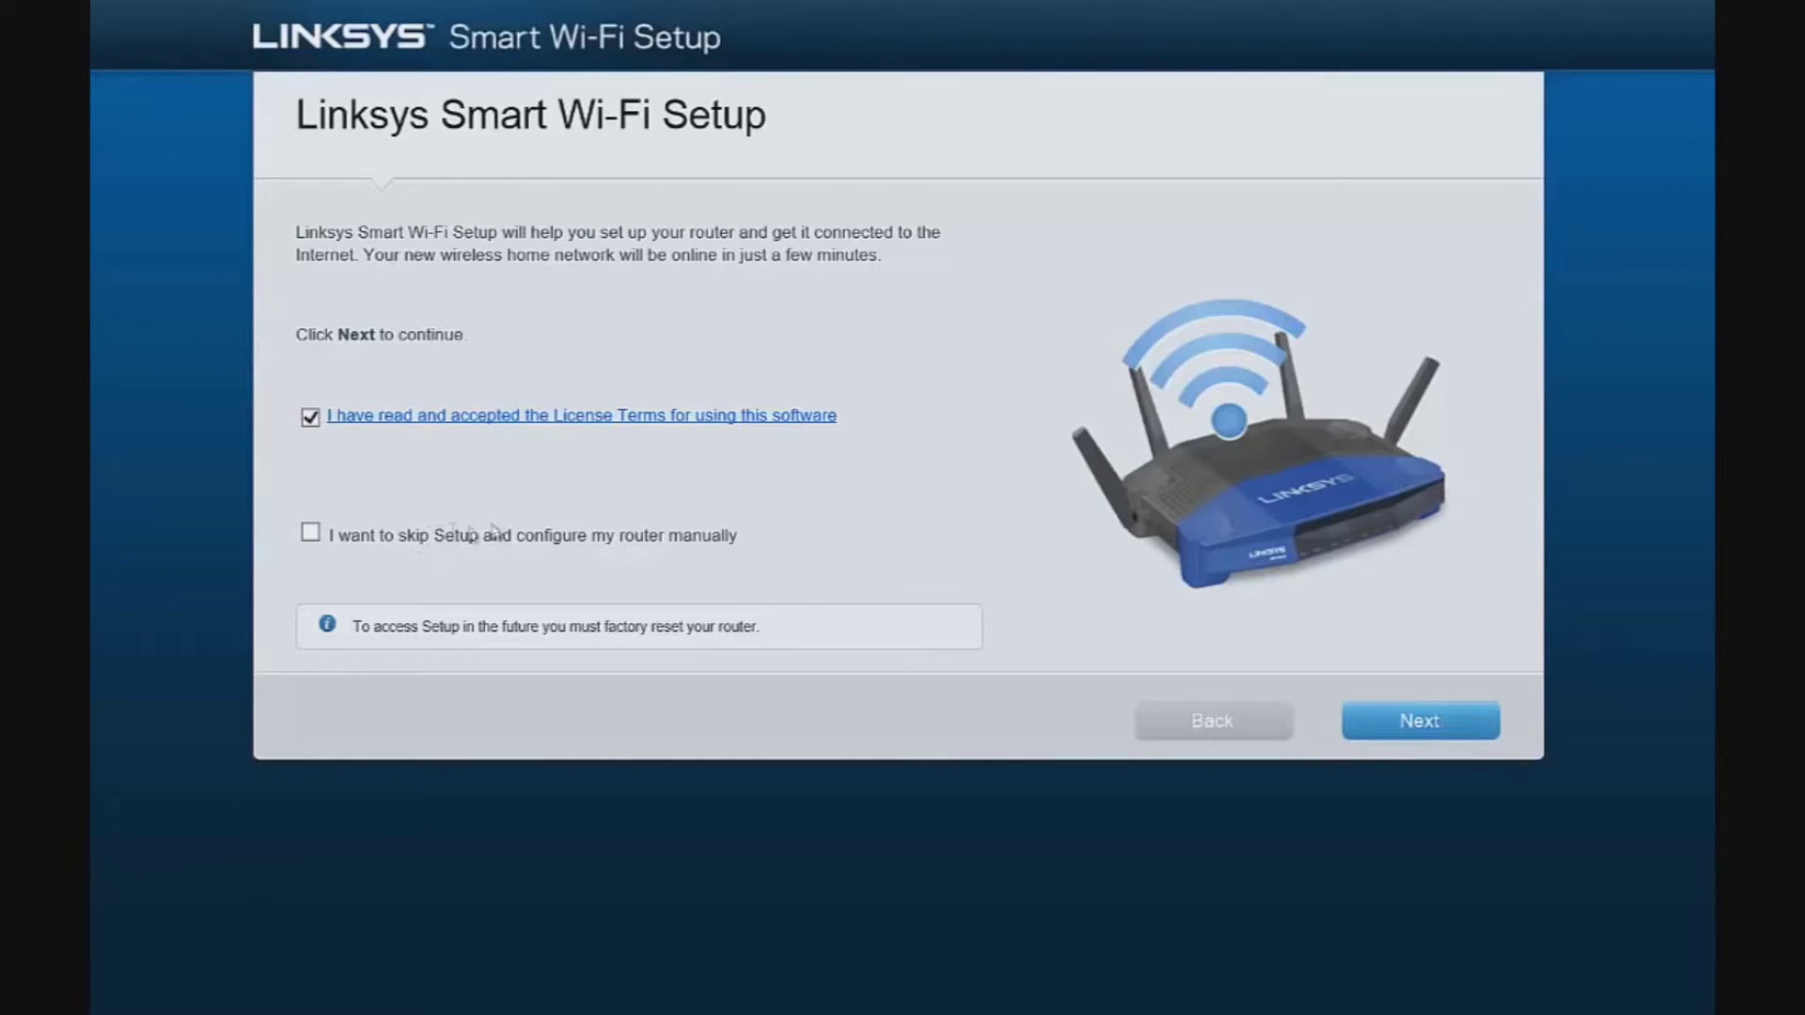
left_click(1419, 724)
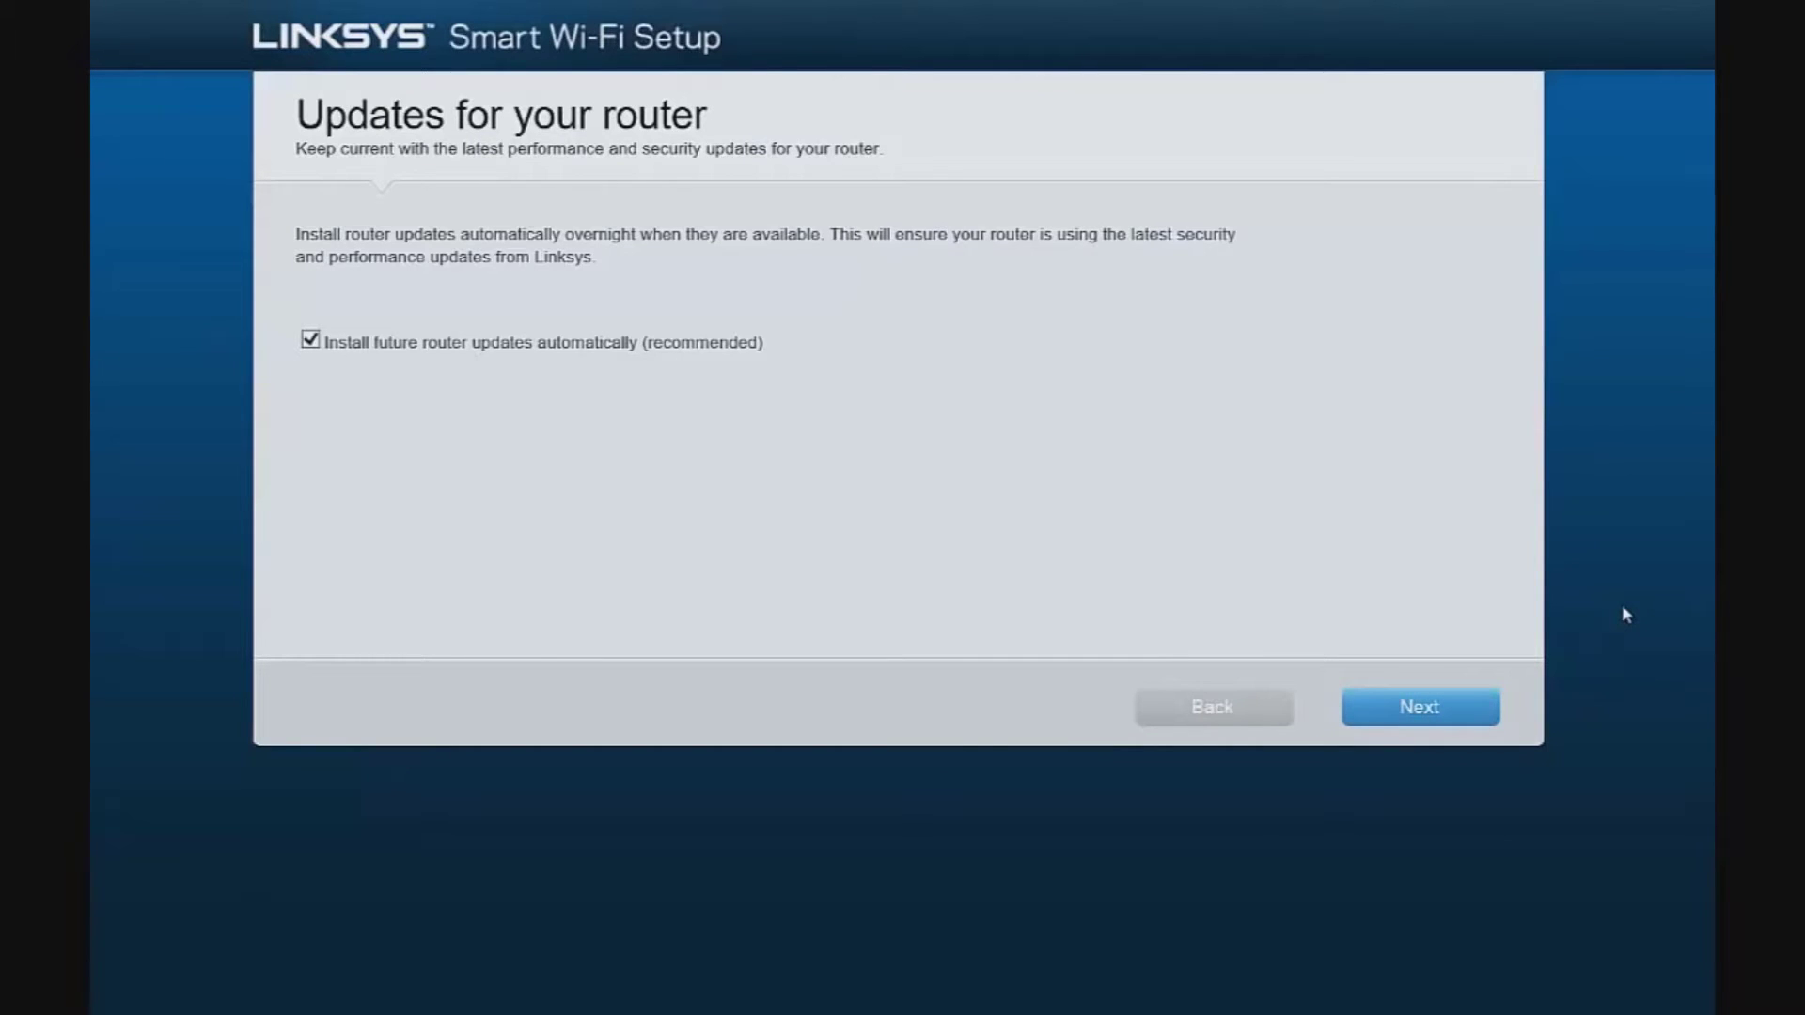
Keep automatic updates on and accept the default Linksys07867 network names and Wi-Fi password
left_click(1431, 716)
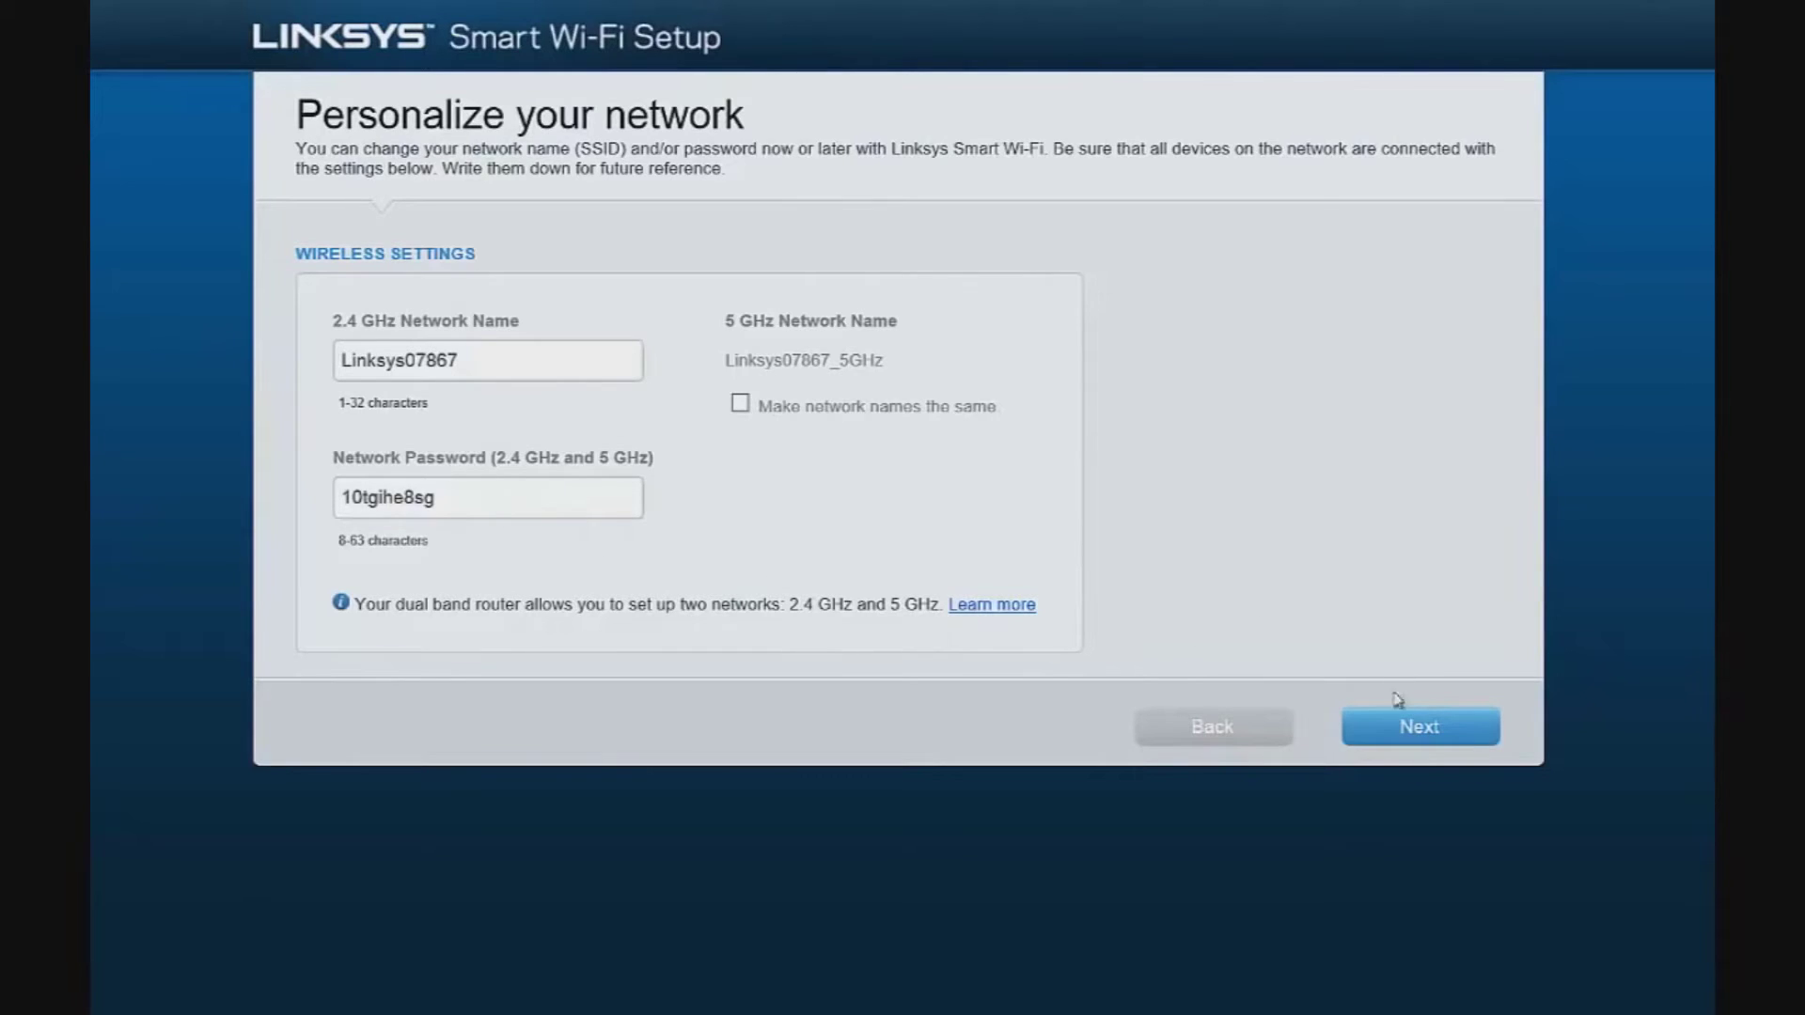
left_click(1419, 742)
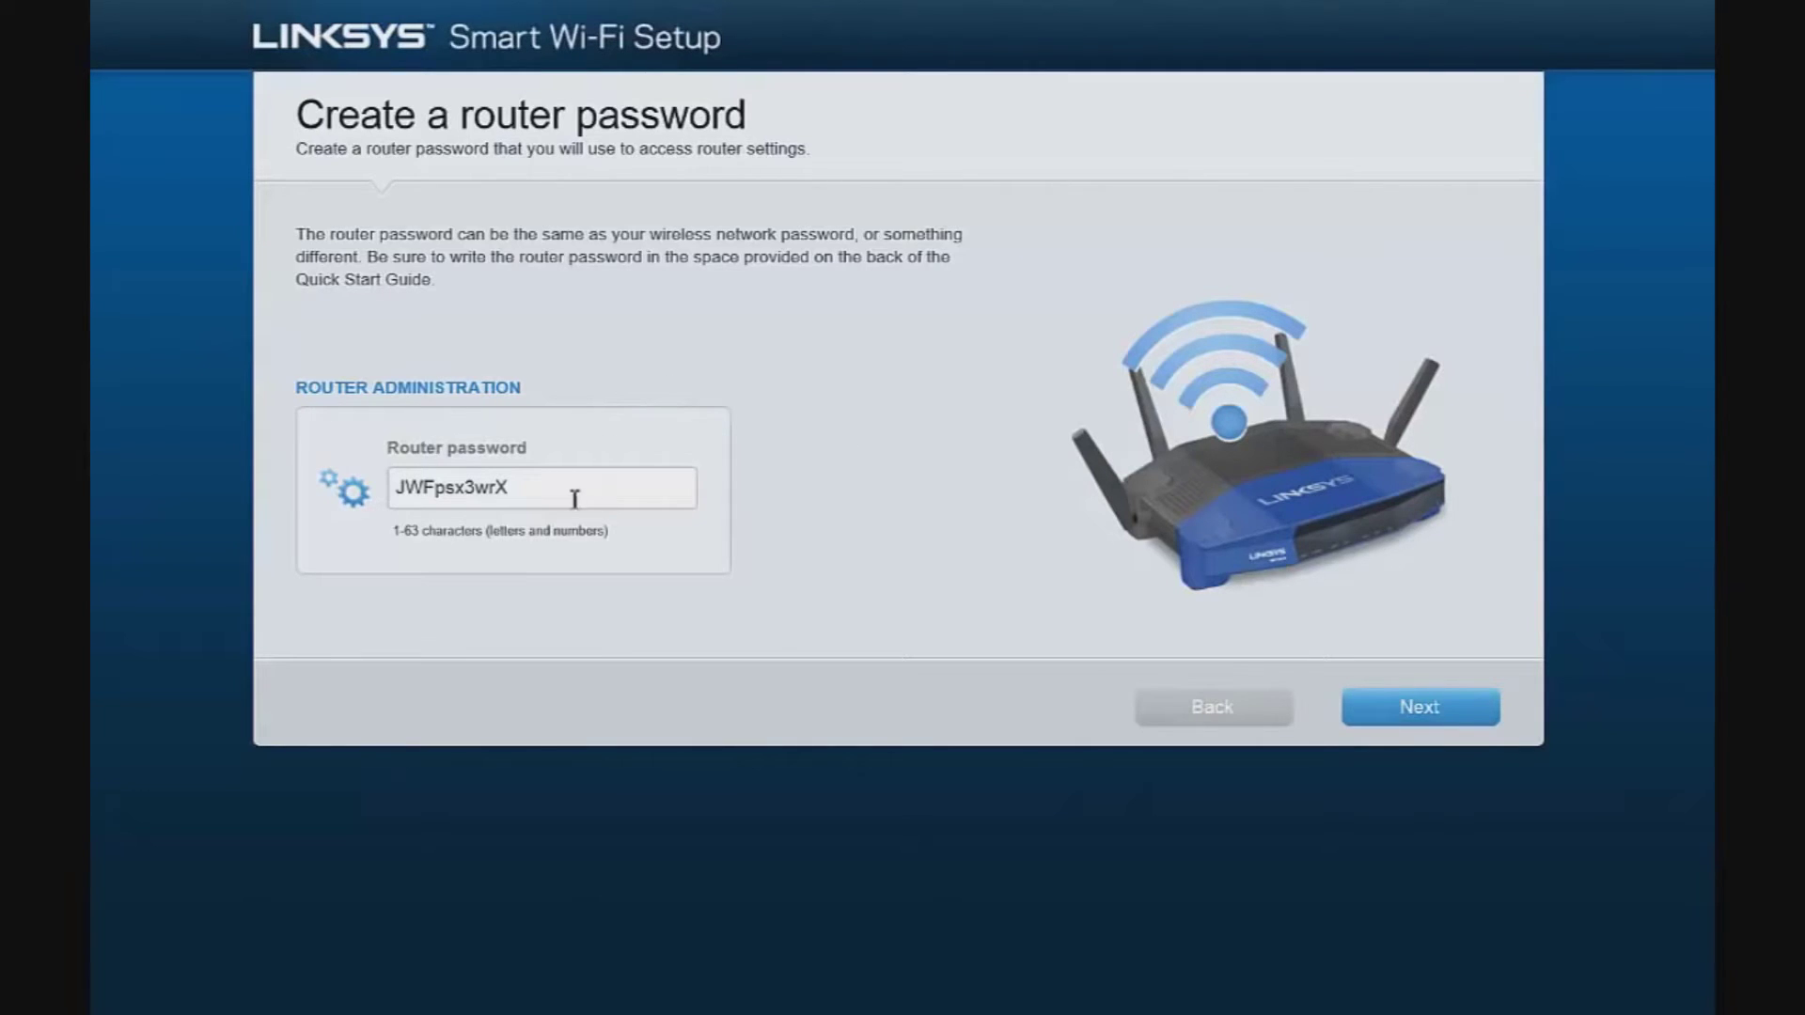
Replace the suggested router admin password with a new password of your own
double_click(536, 491)
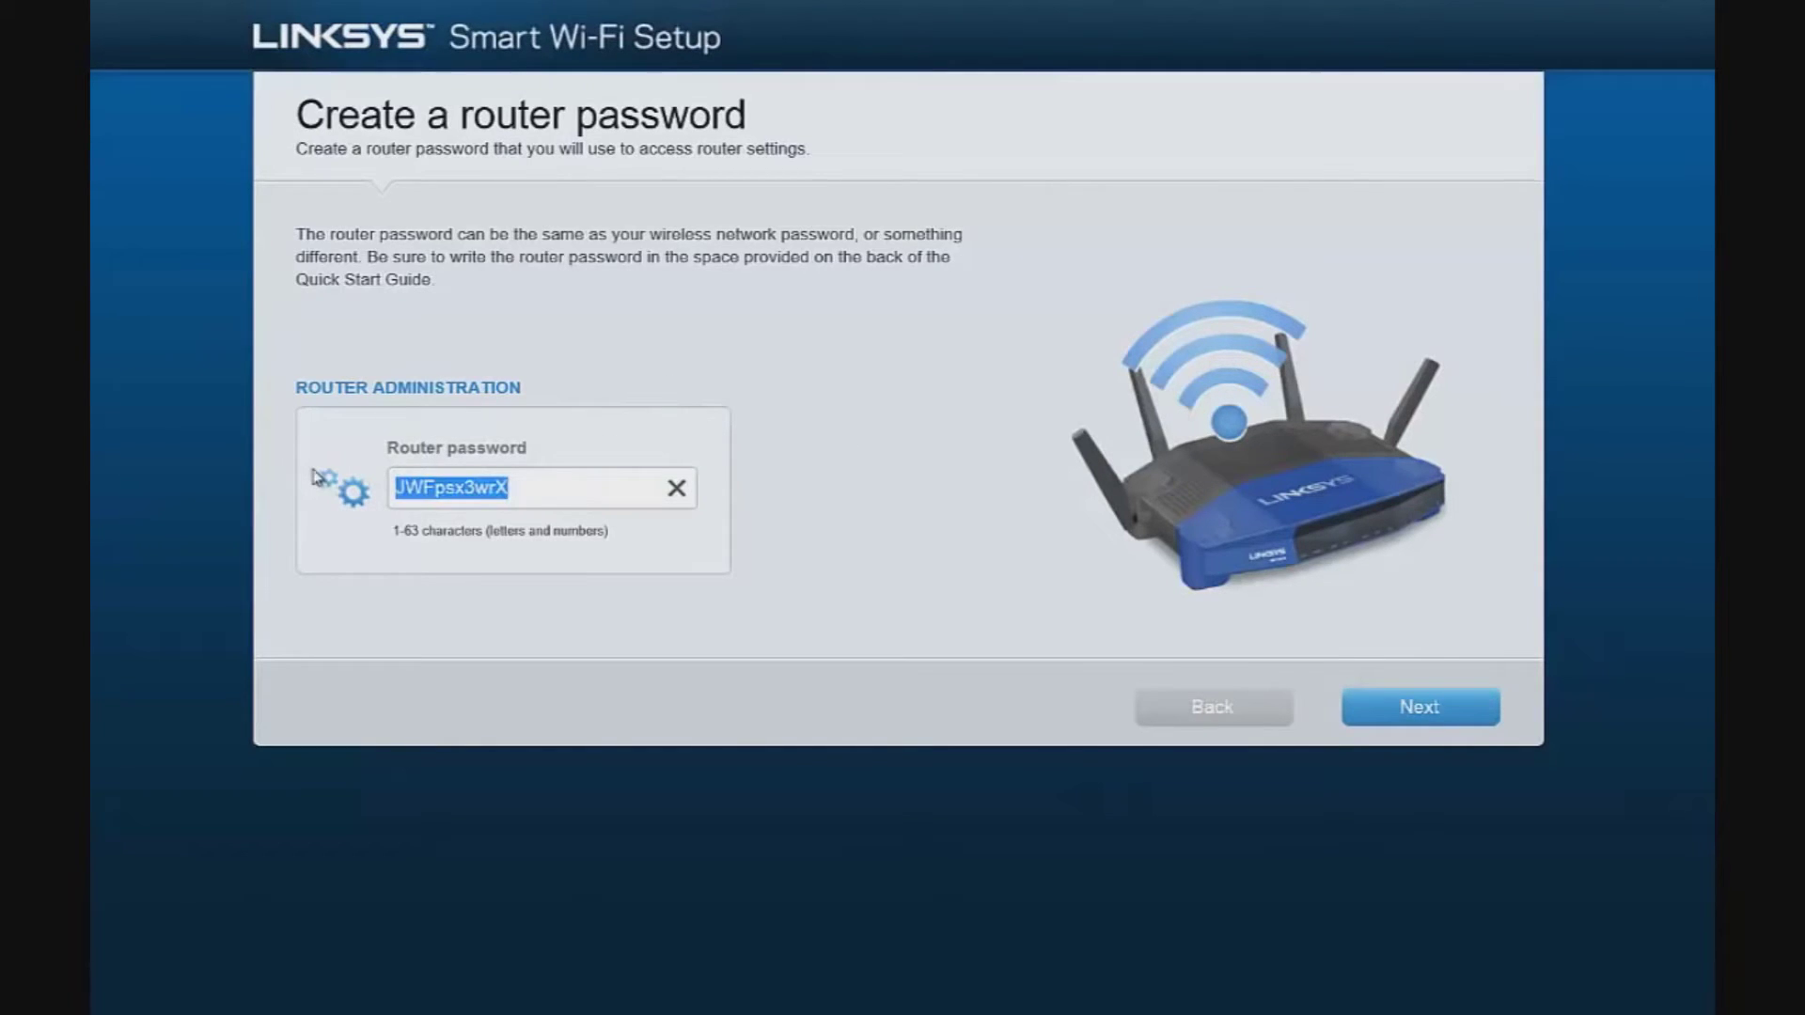
type("test")
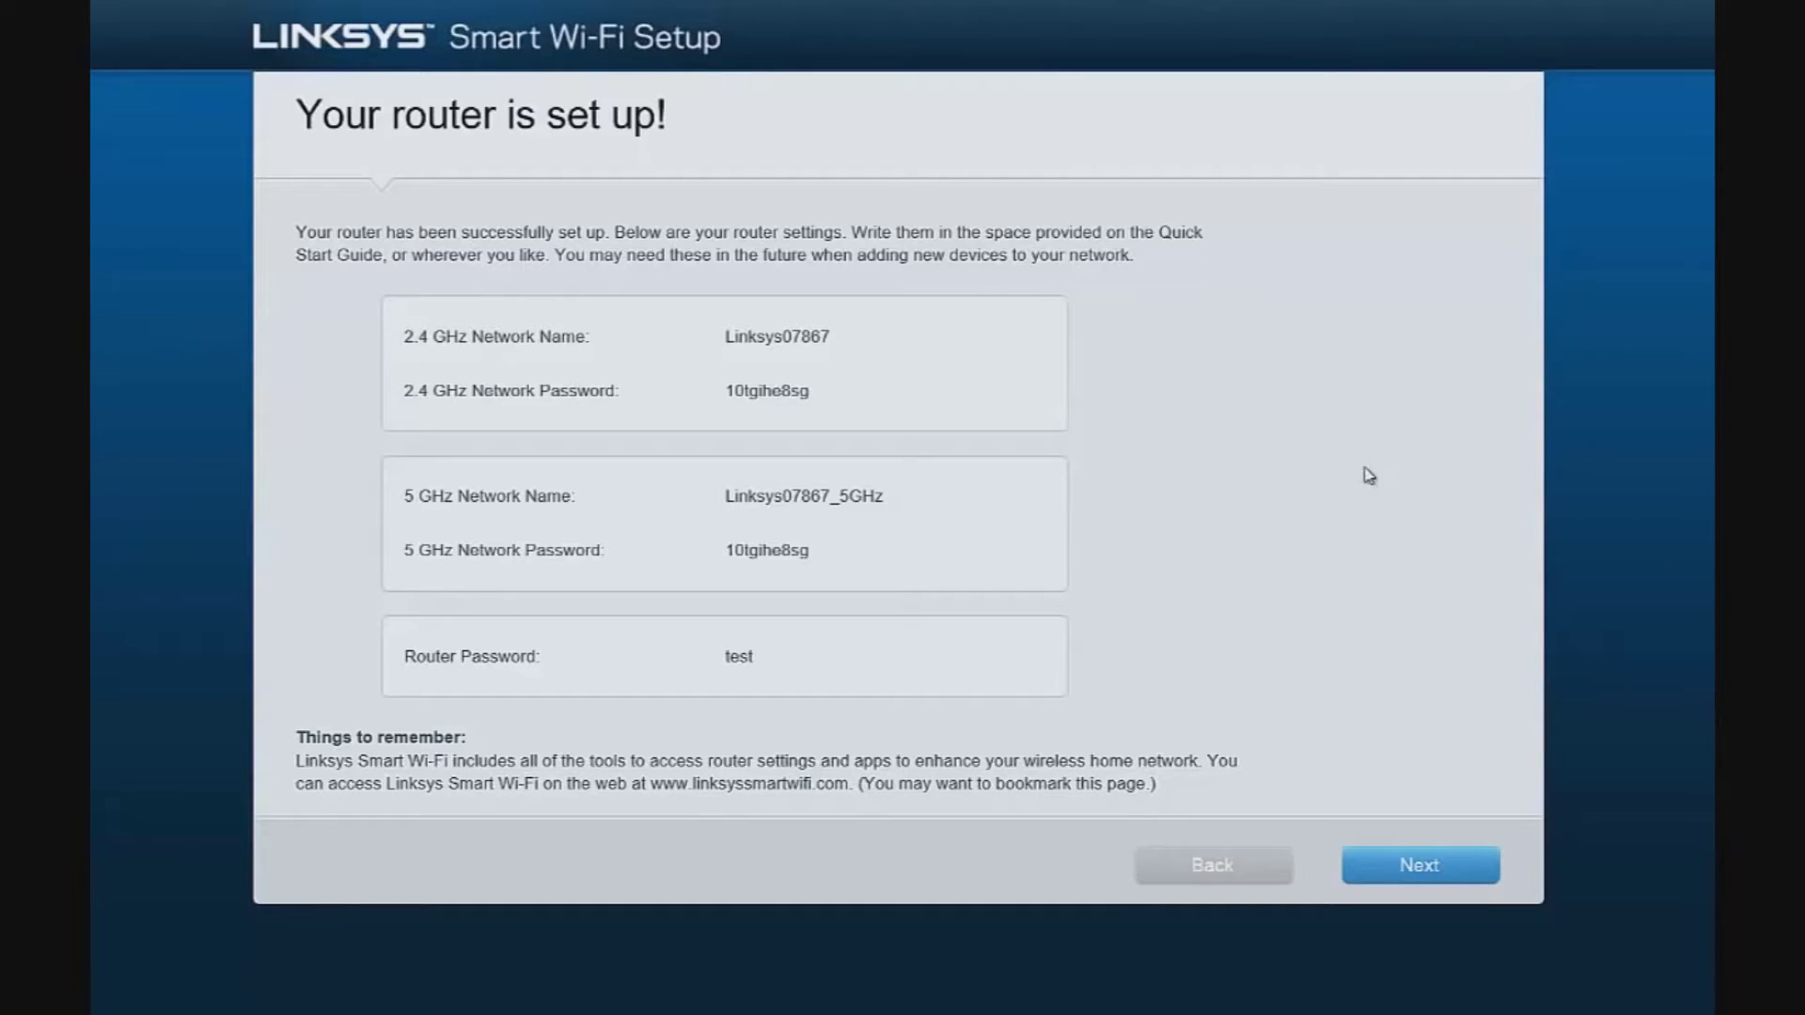
Continue past the setup summary and choose 'No thanks' to skip creating a Smart Wi-Fi account
left_click(1410, 869)
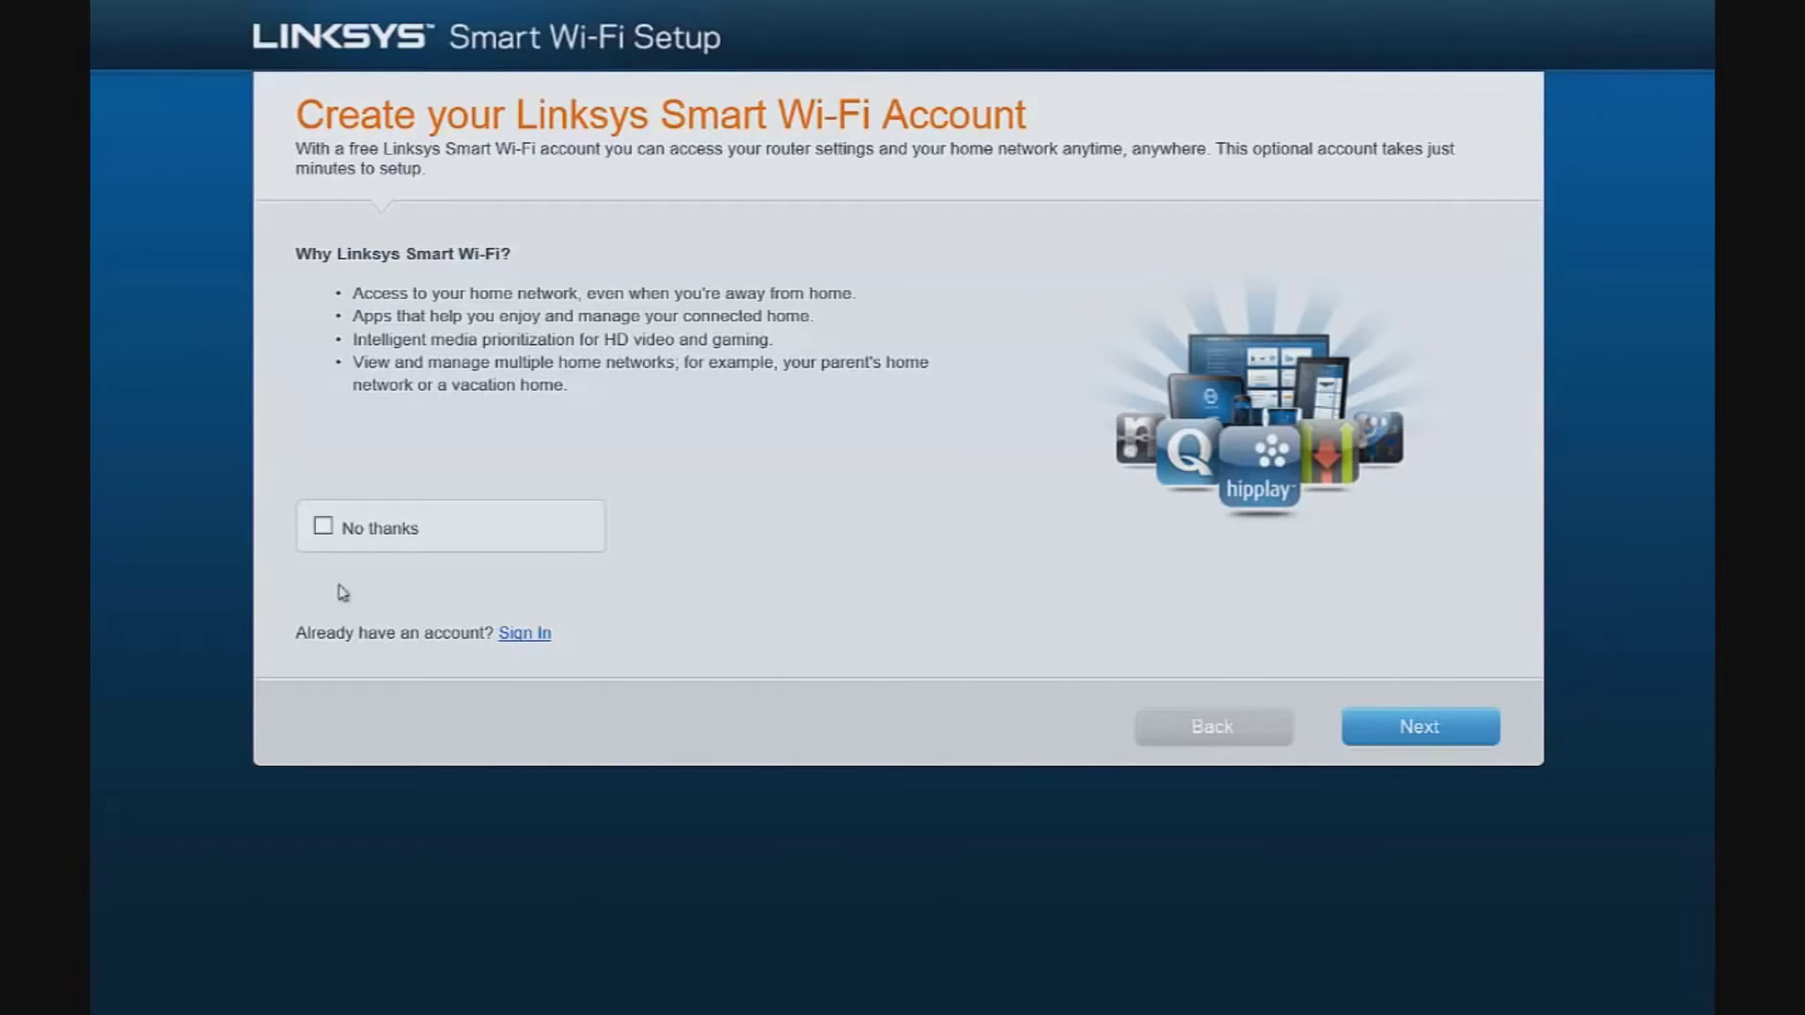
left_click(324, 527)
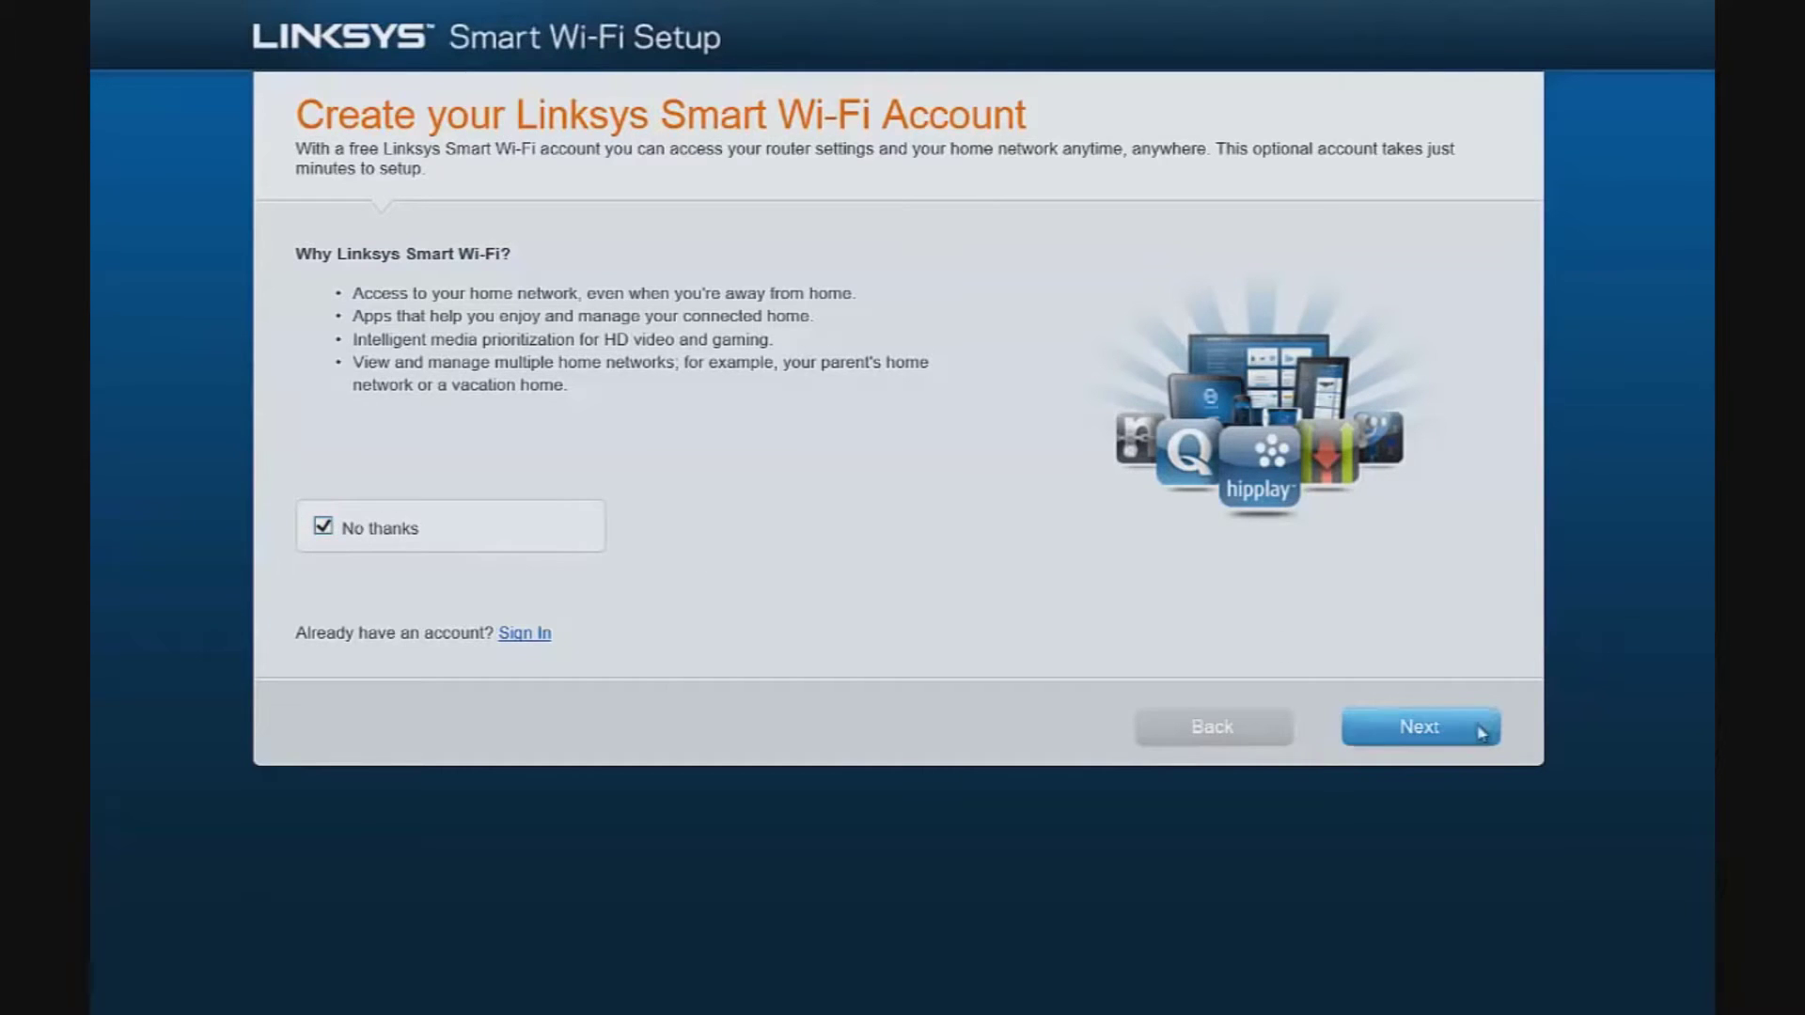
left_click(1472, 730)
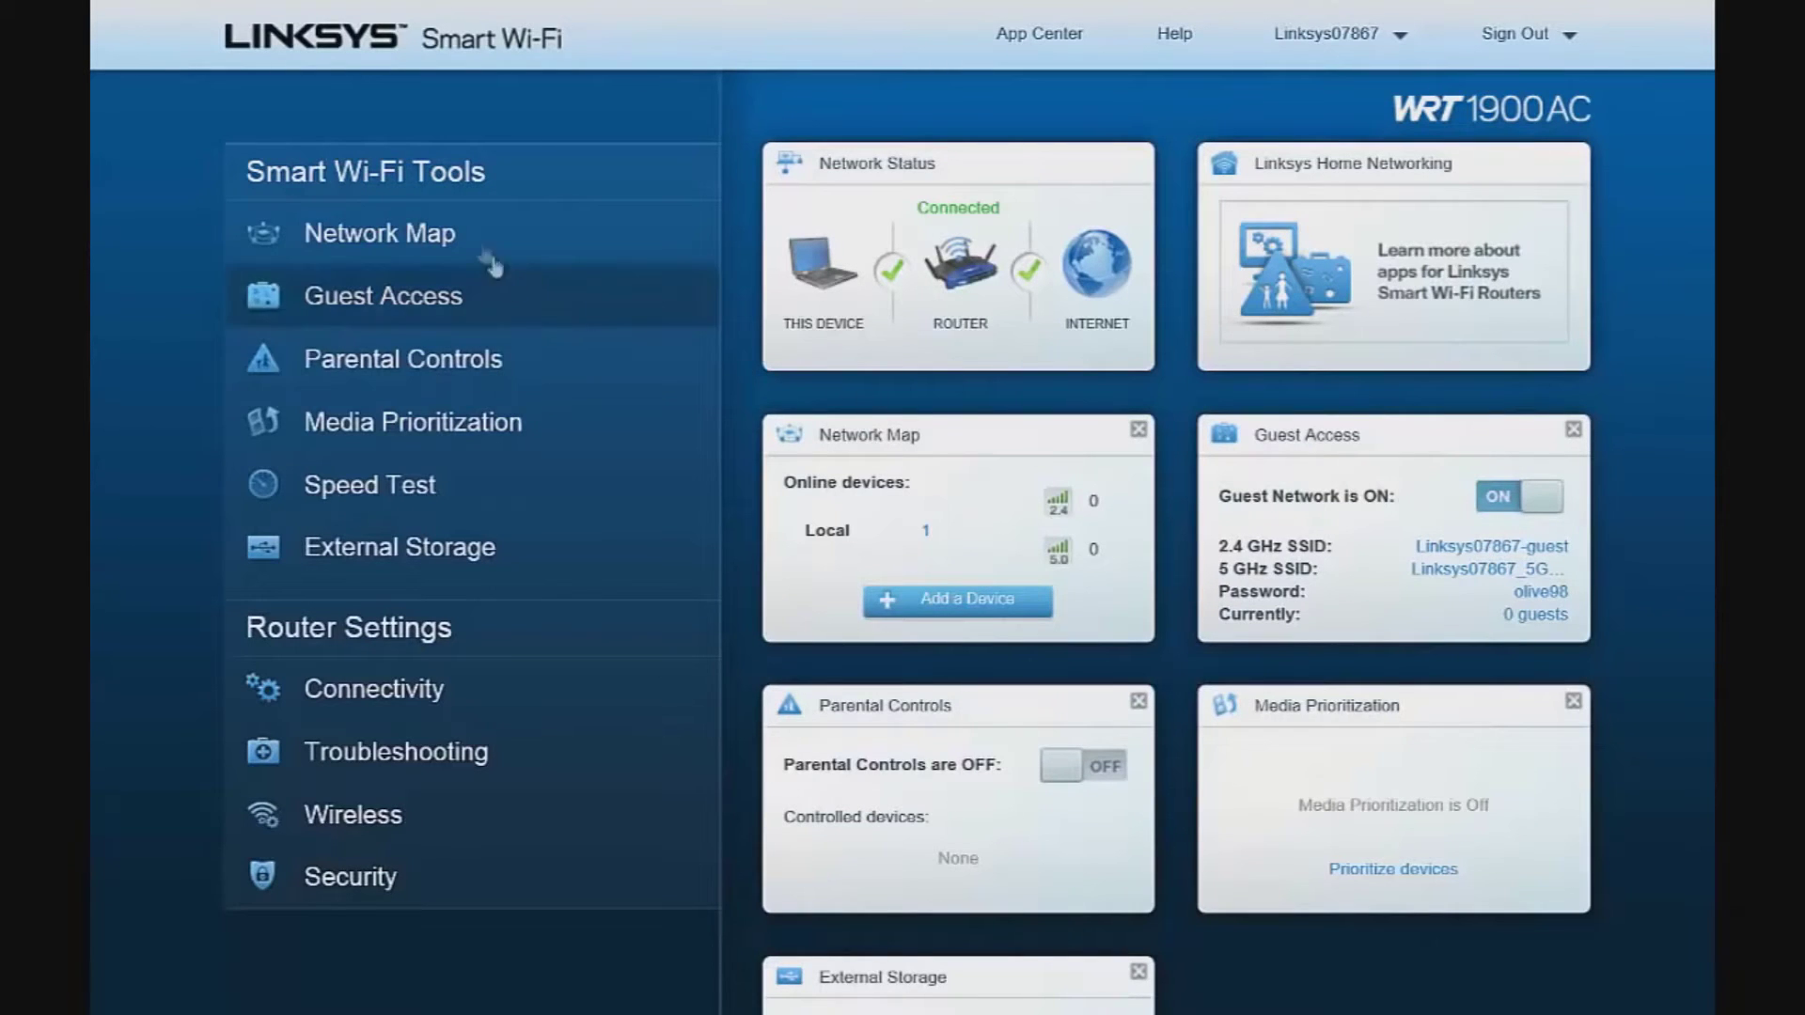
left_click(420, 250)
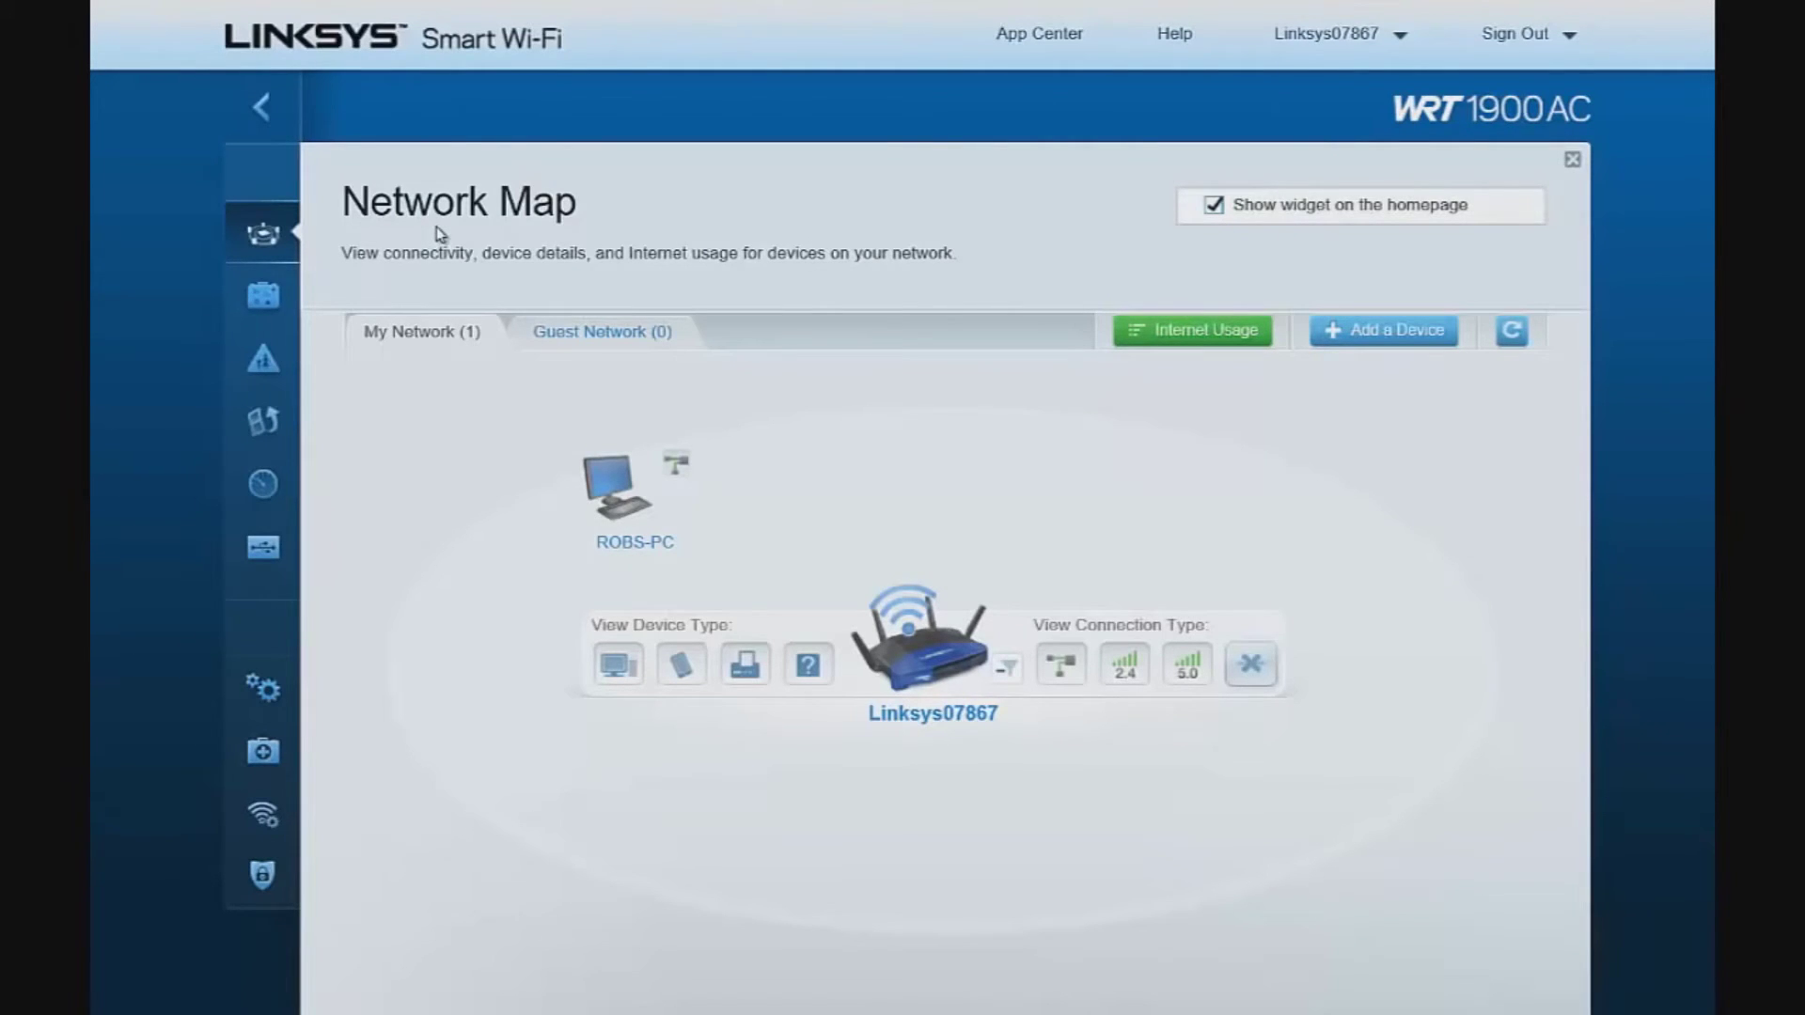
left_click(649, 543)
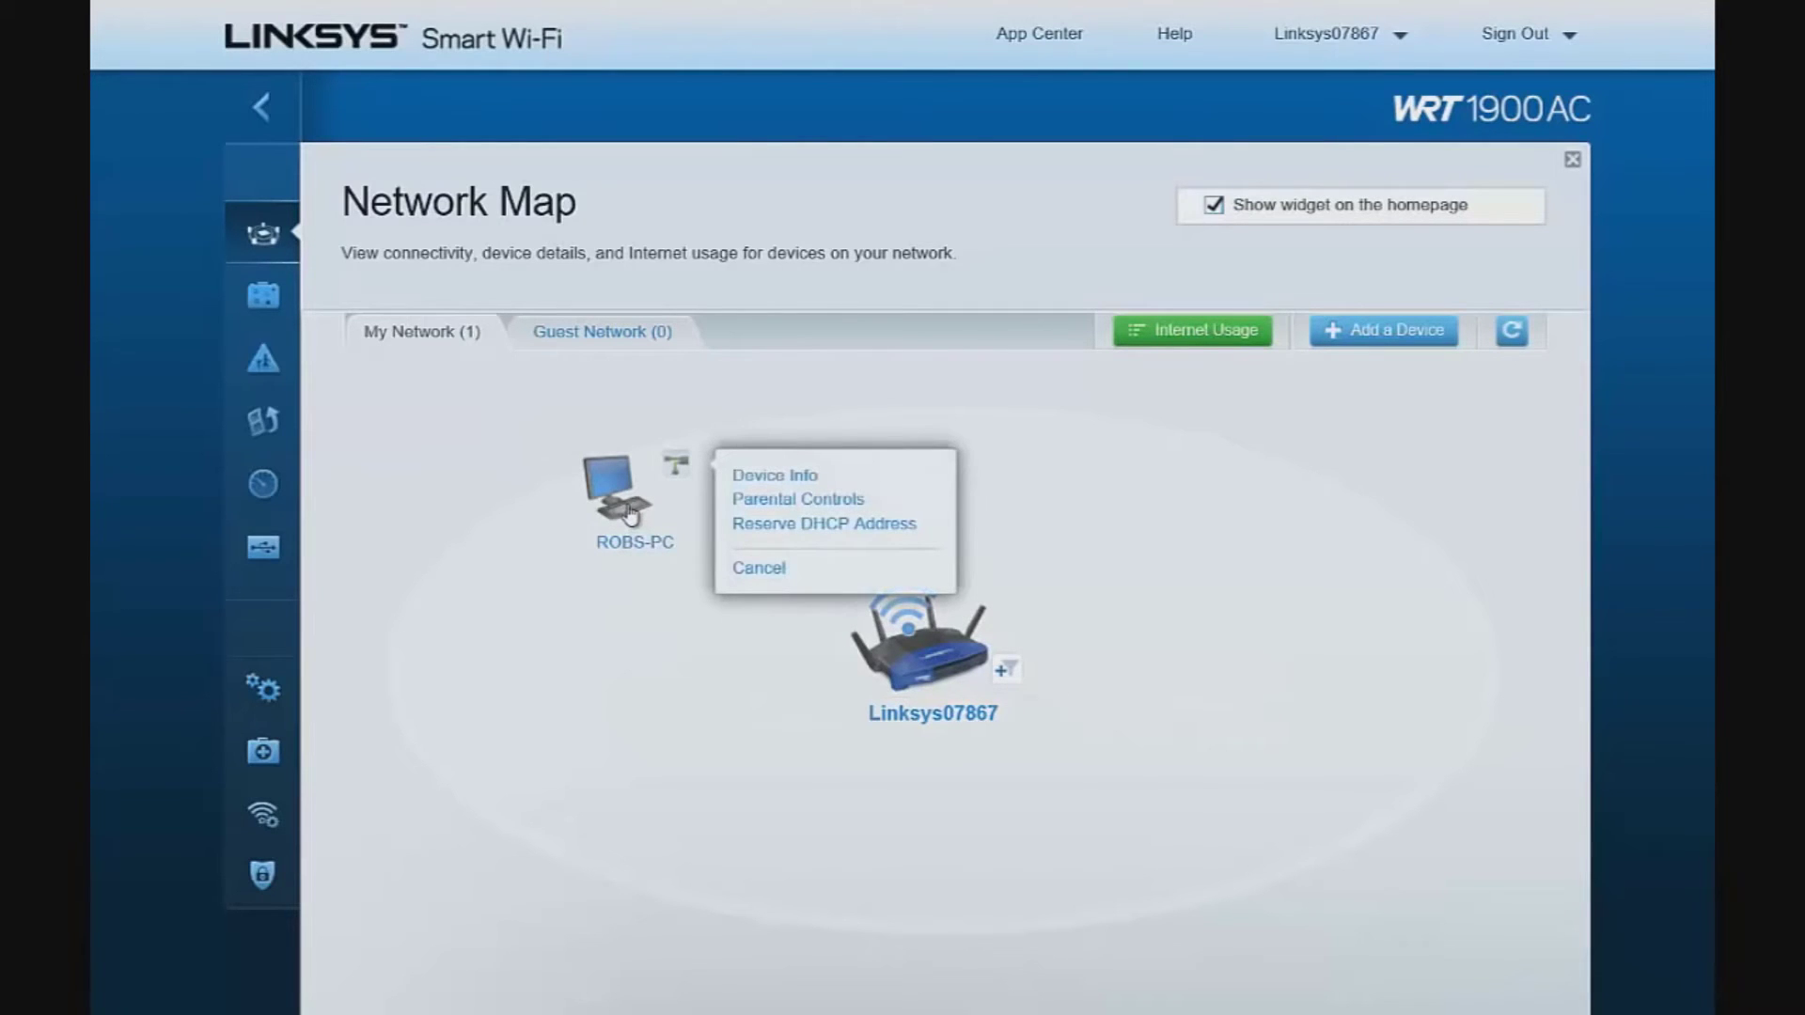
left_click(759, 478)
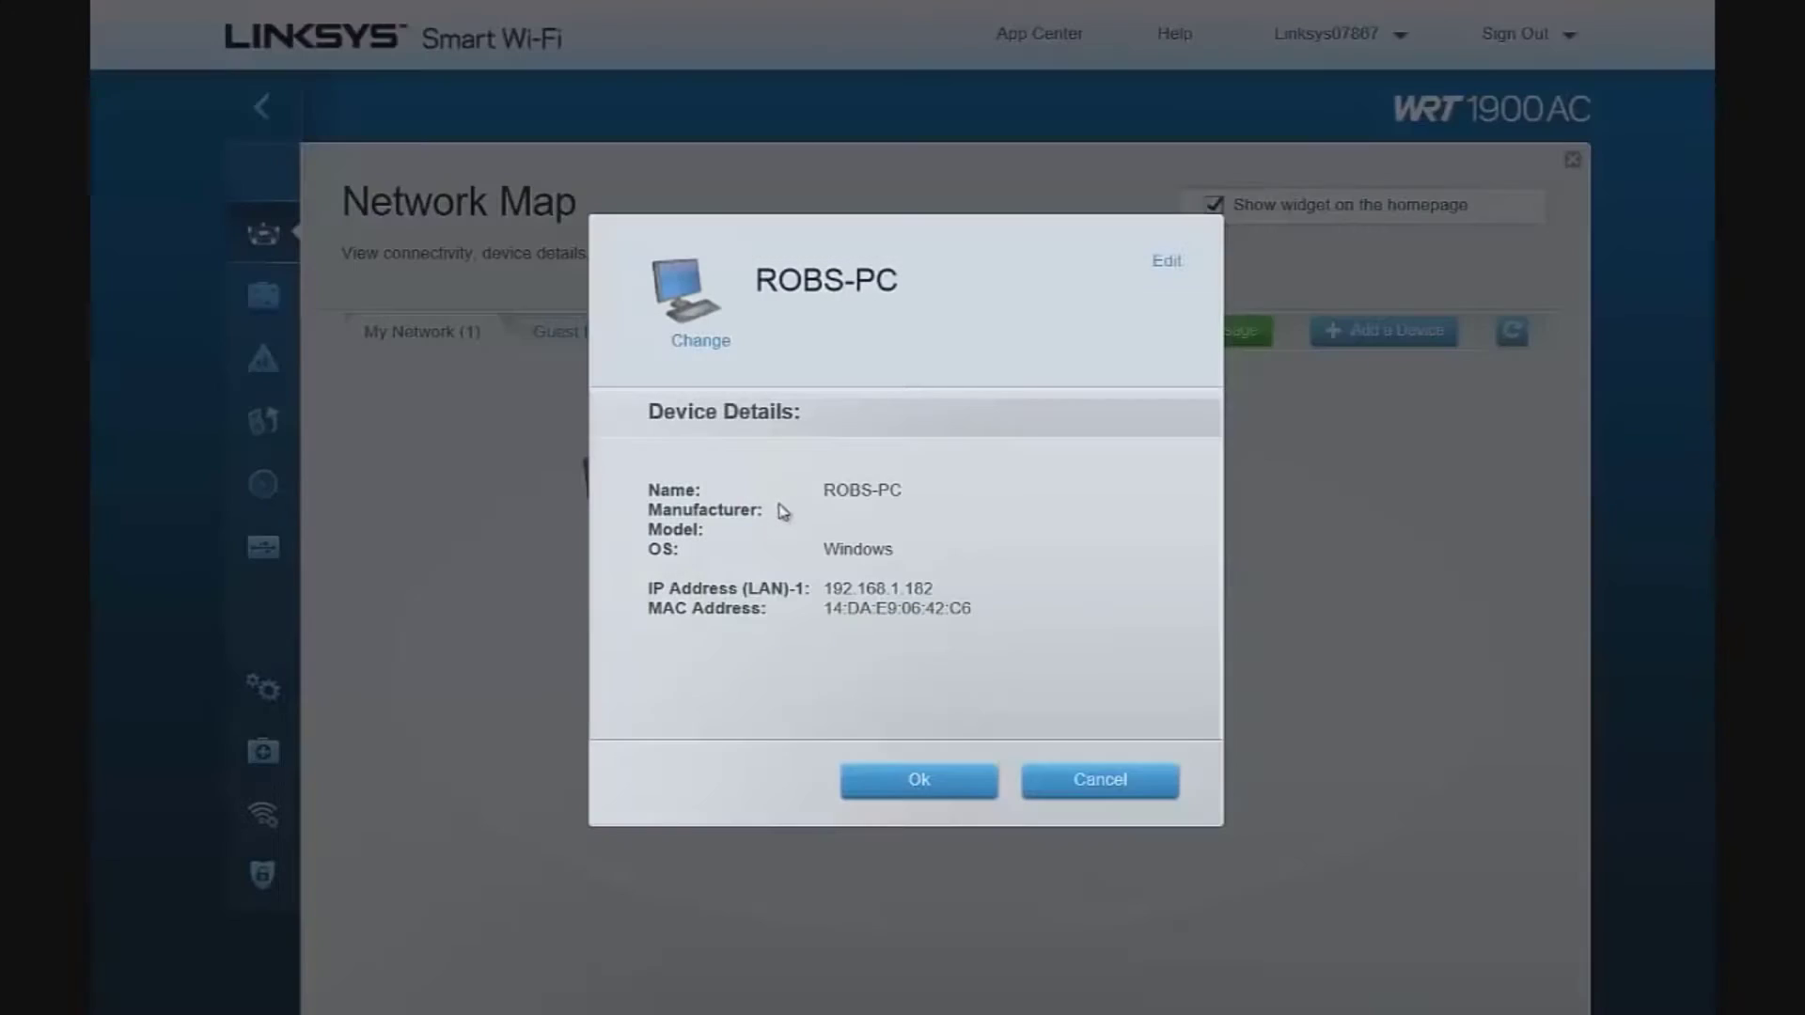
left_click(1093, 793)
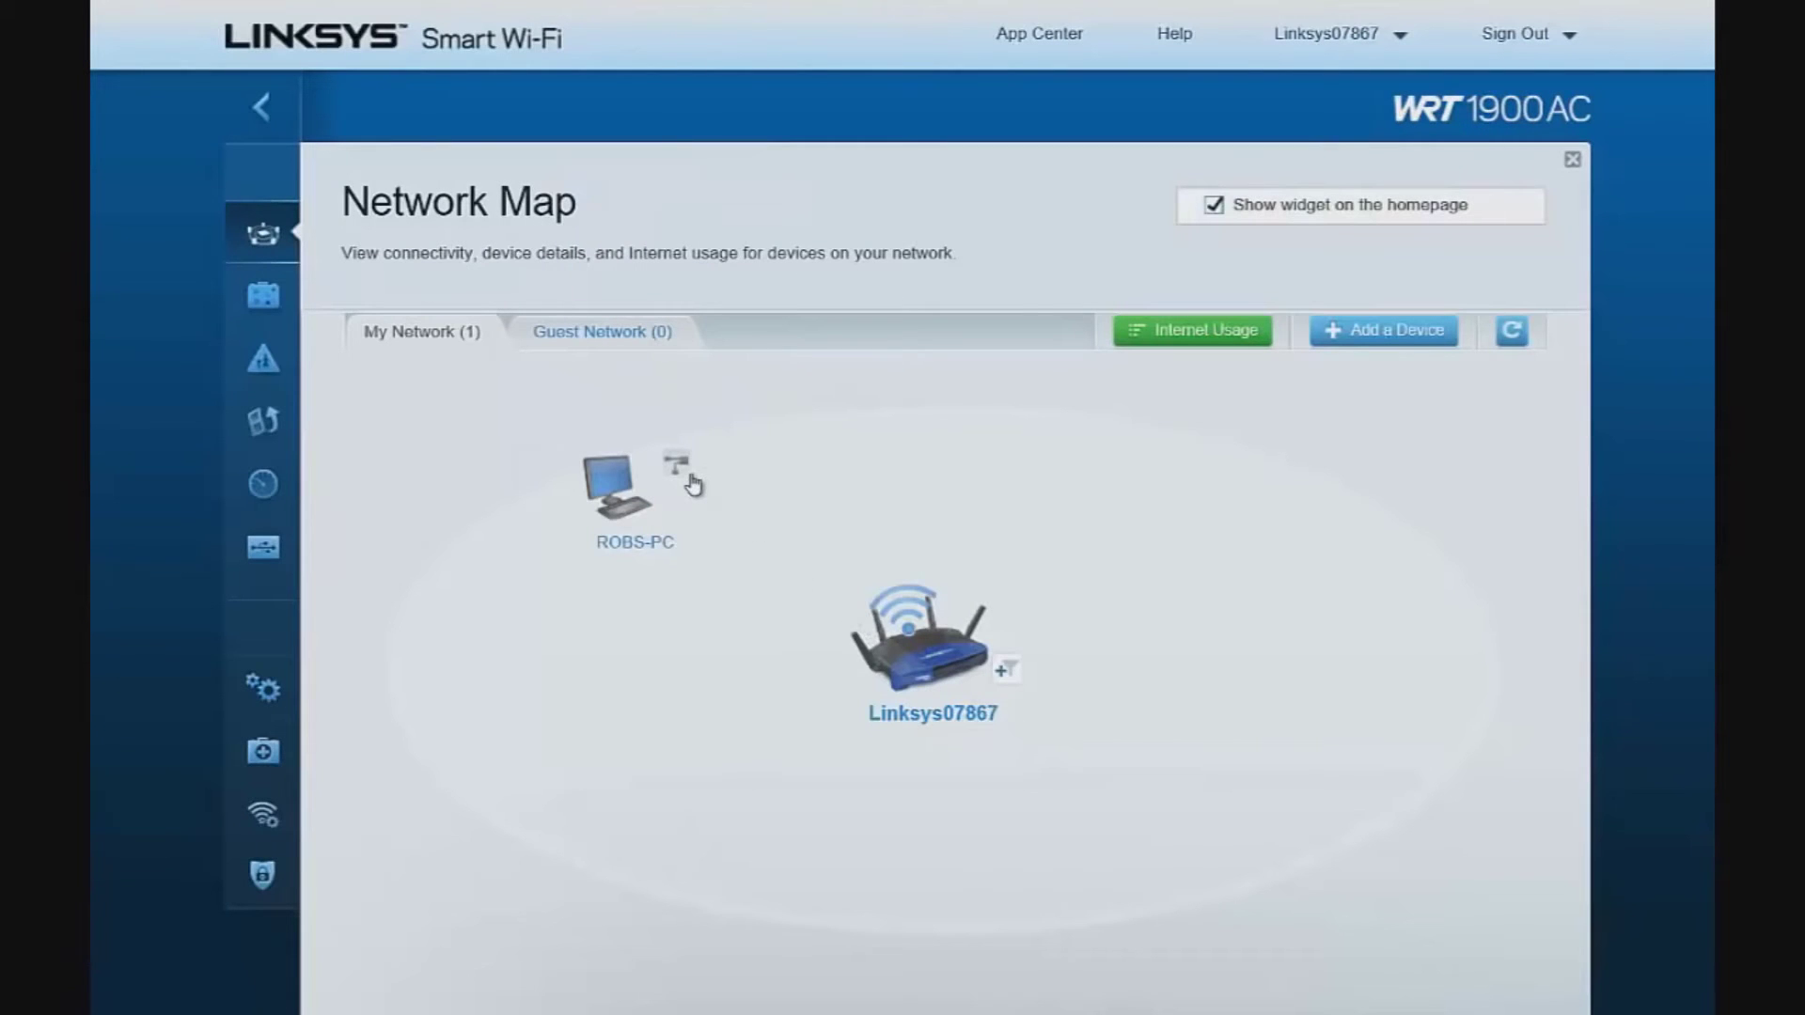
left_click(689, 477)
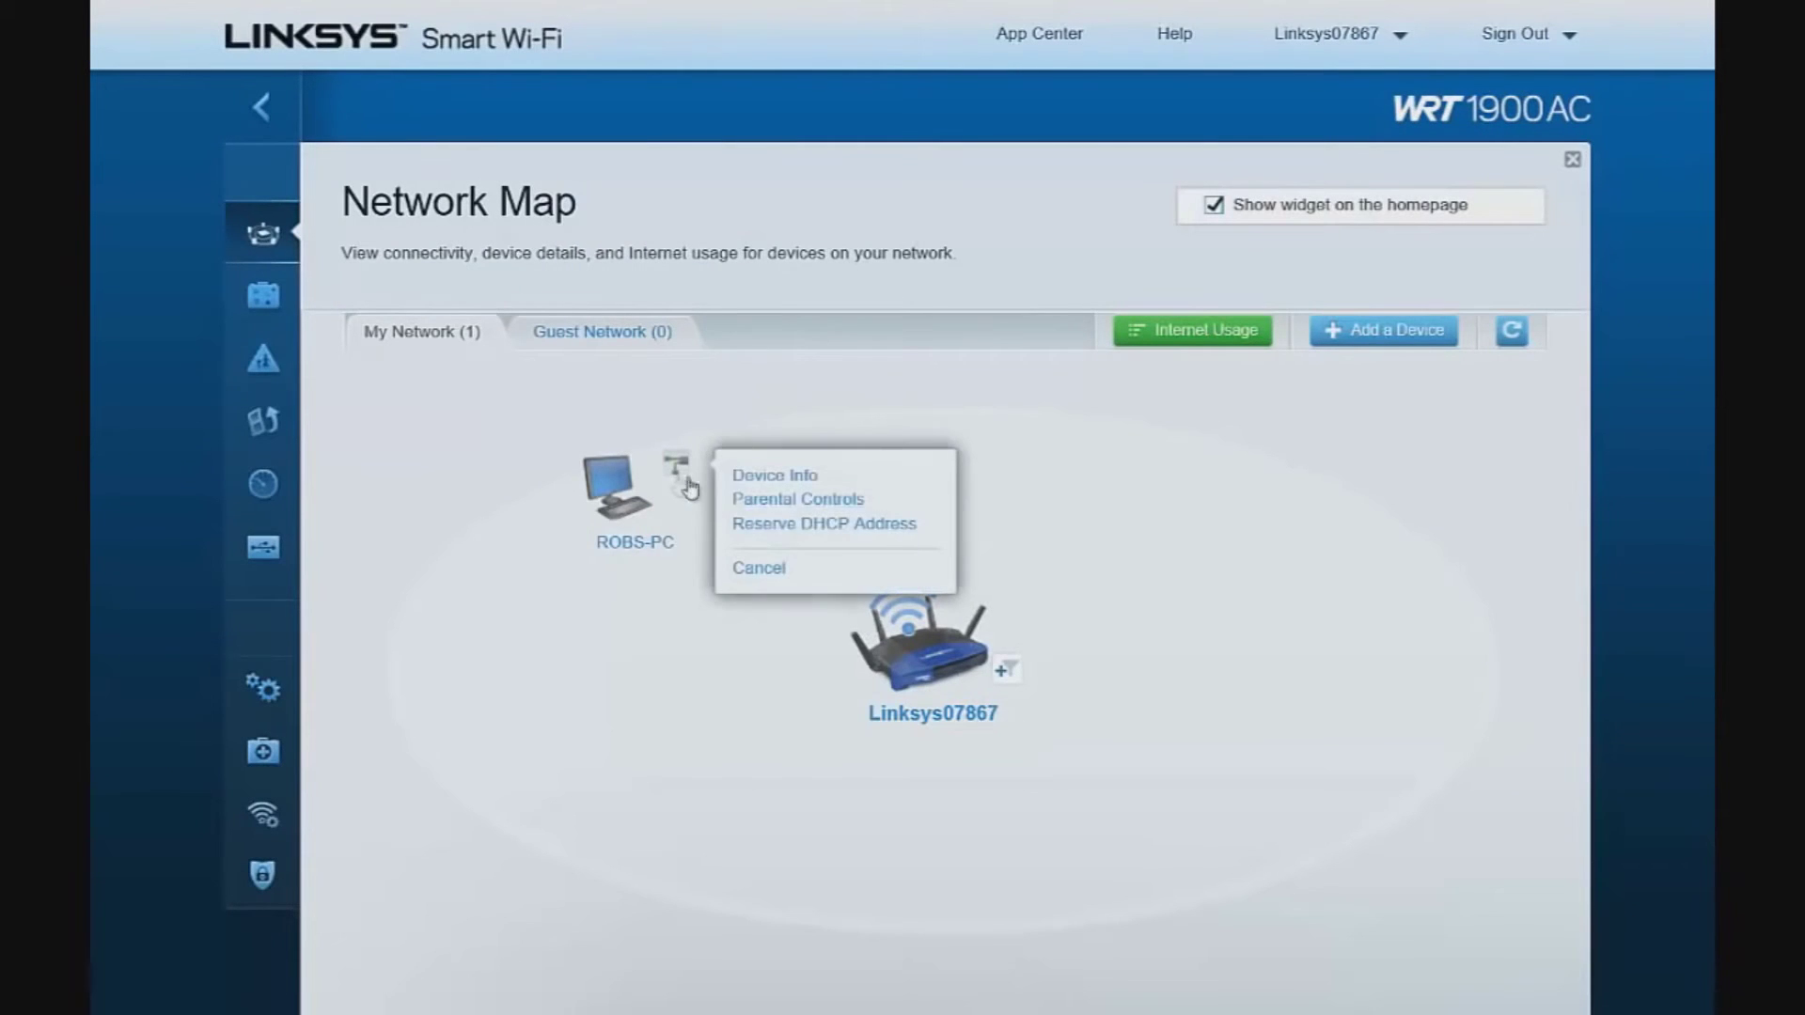
left_click(795, 500)
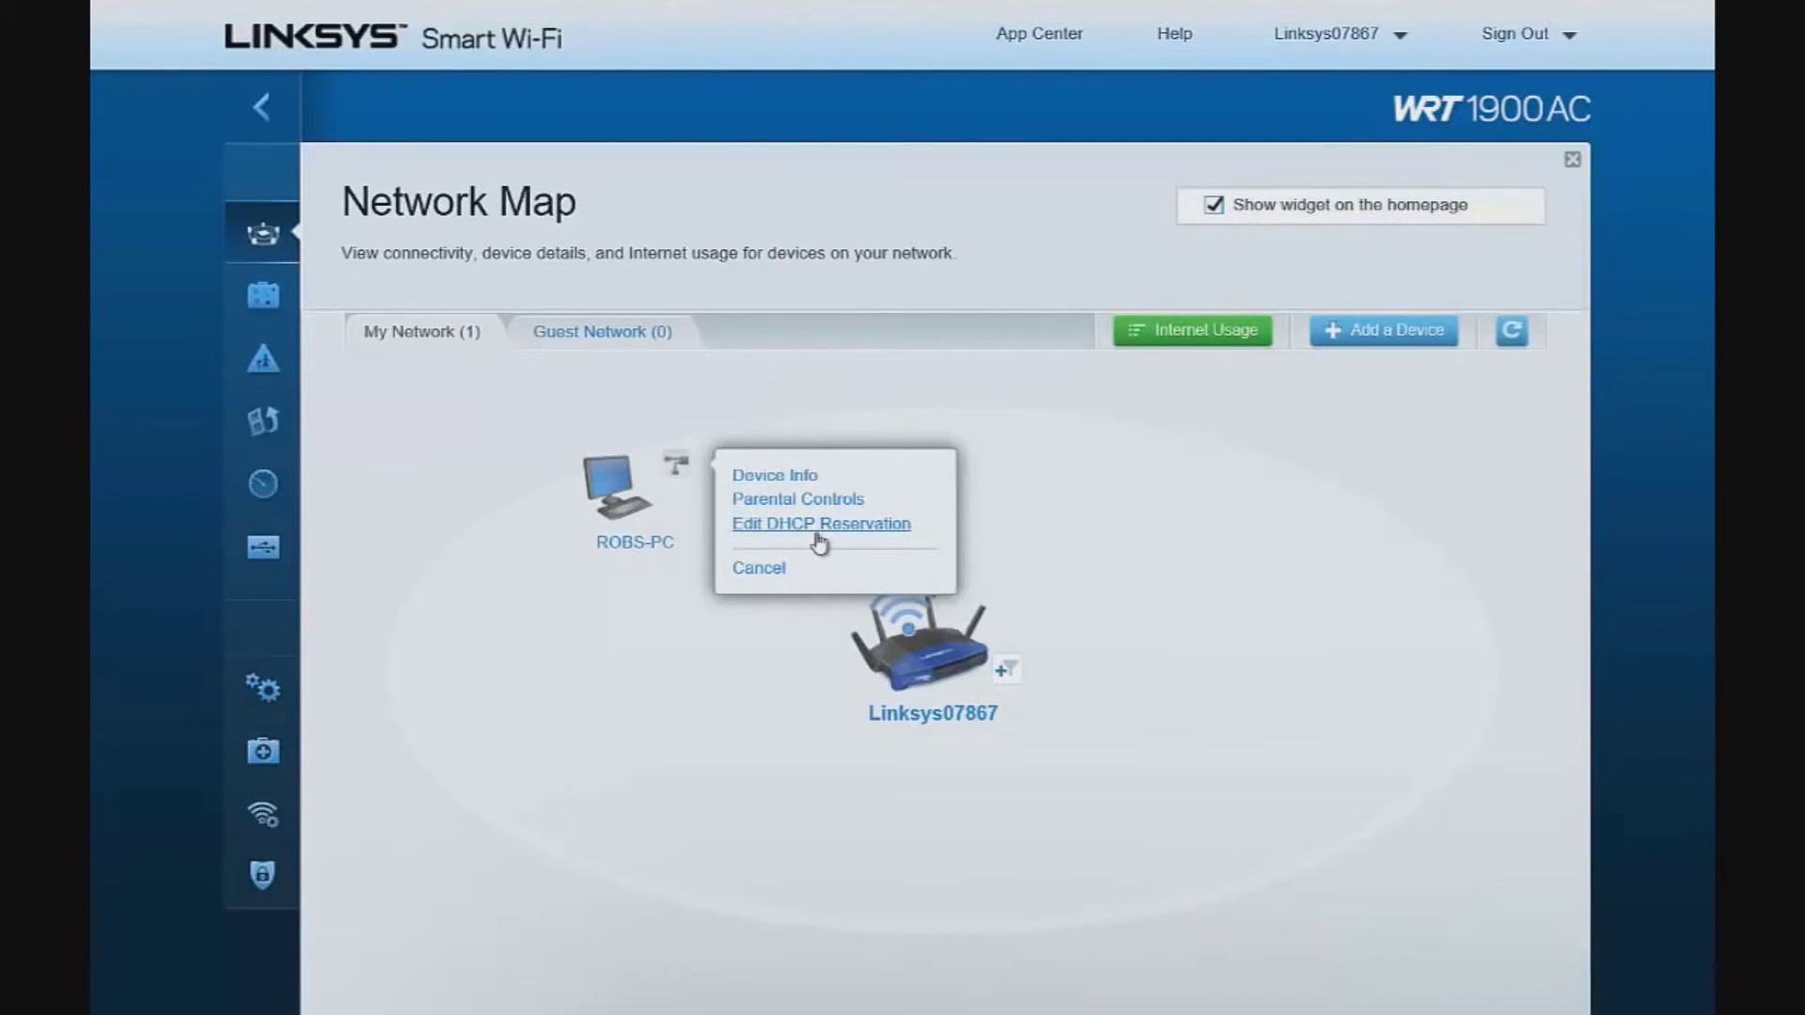
left_click(618, 335)
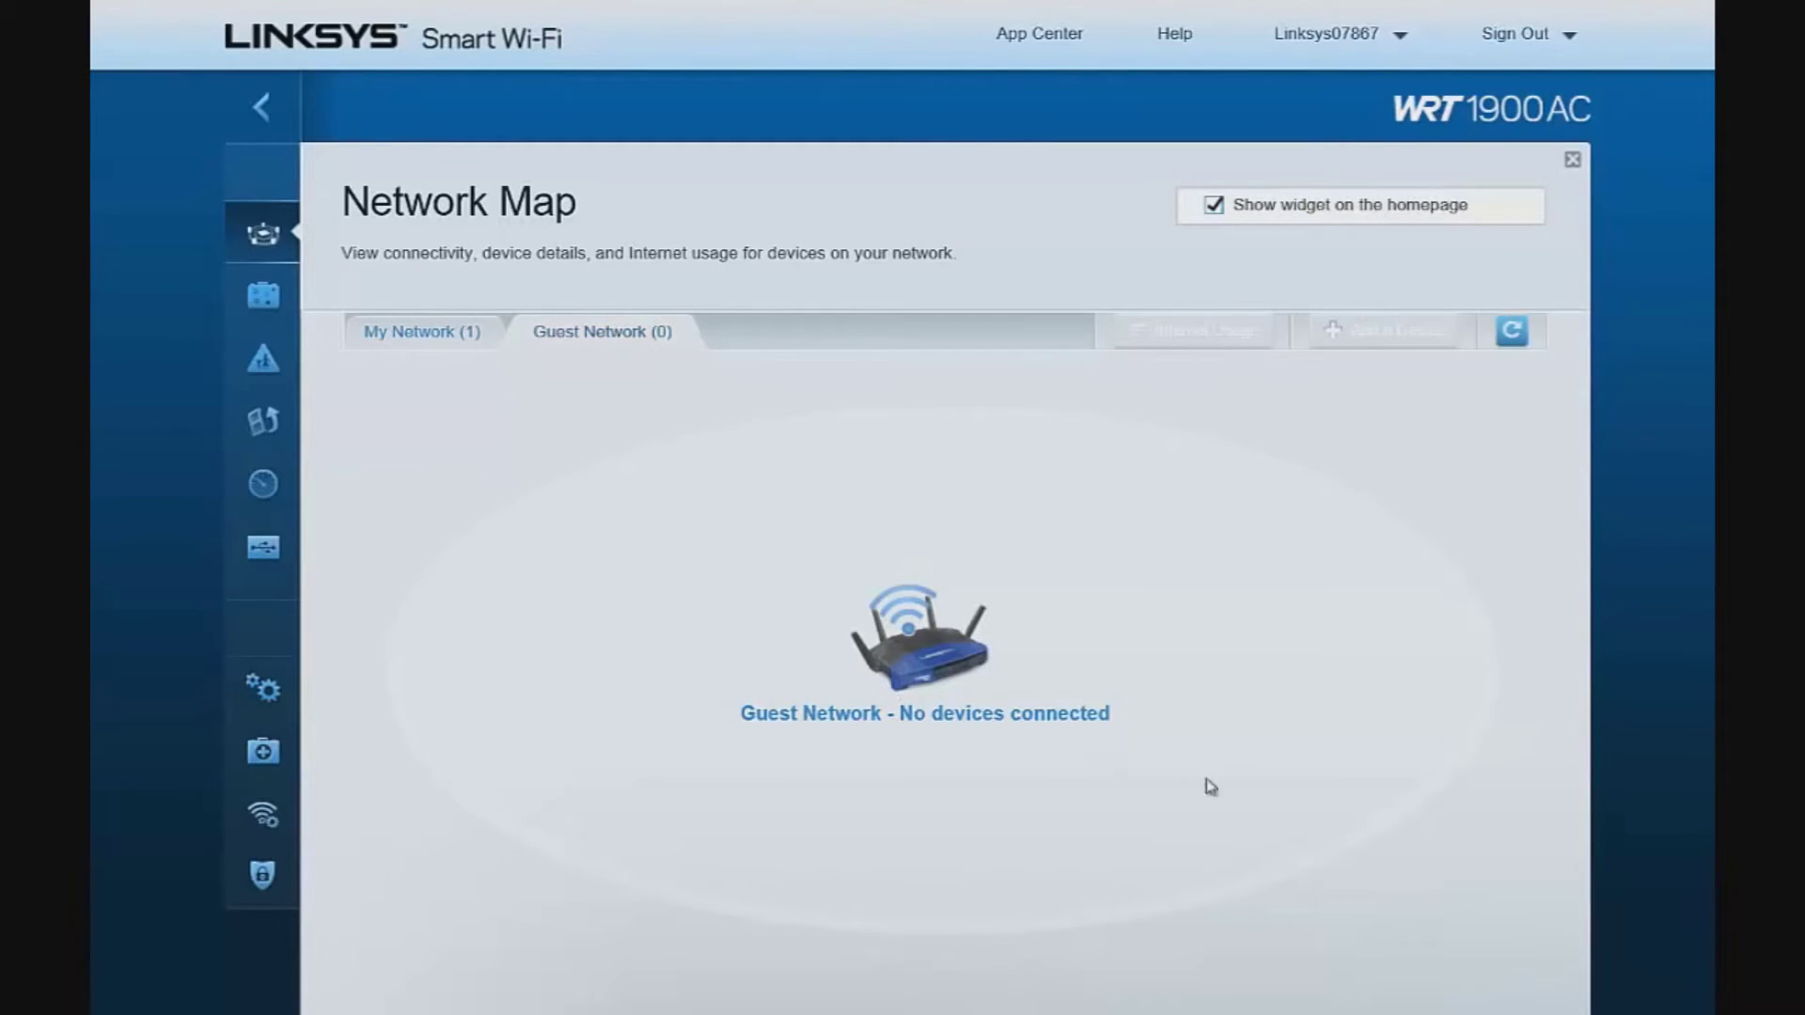
left_click(1574, 162)
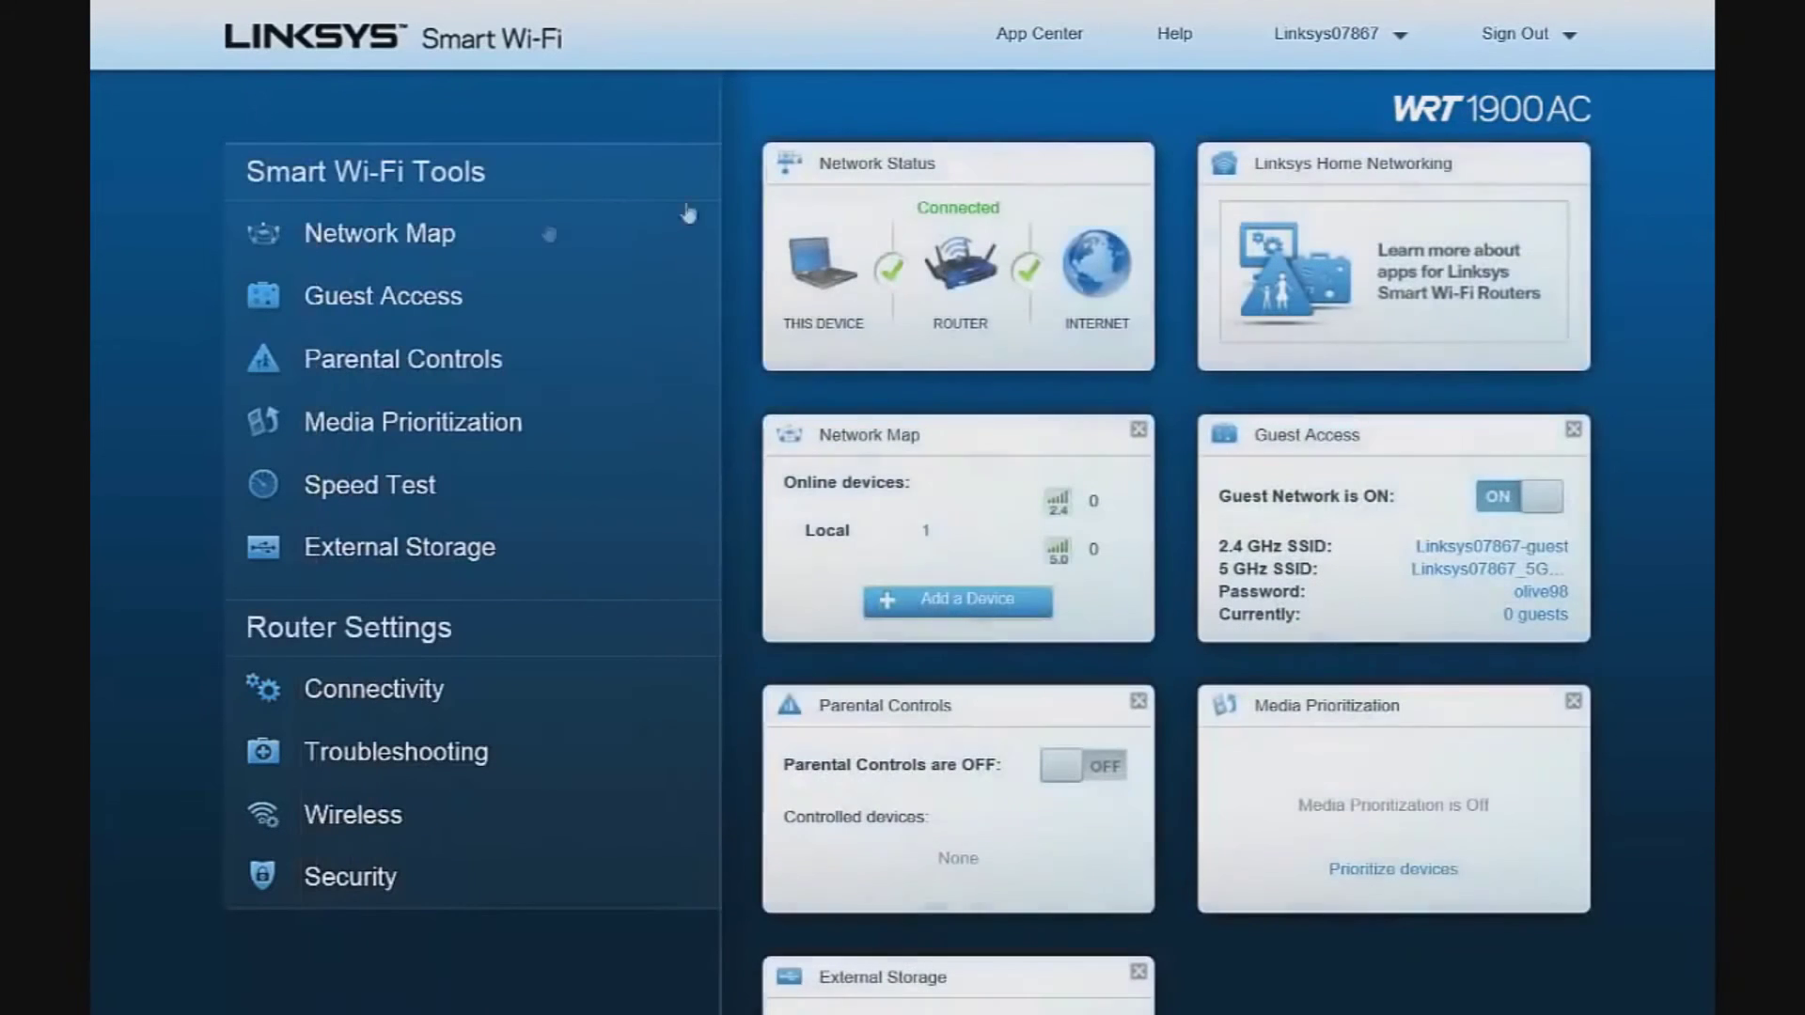
left_click(398, 361)
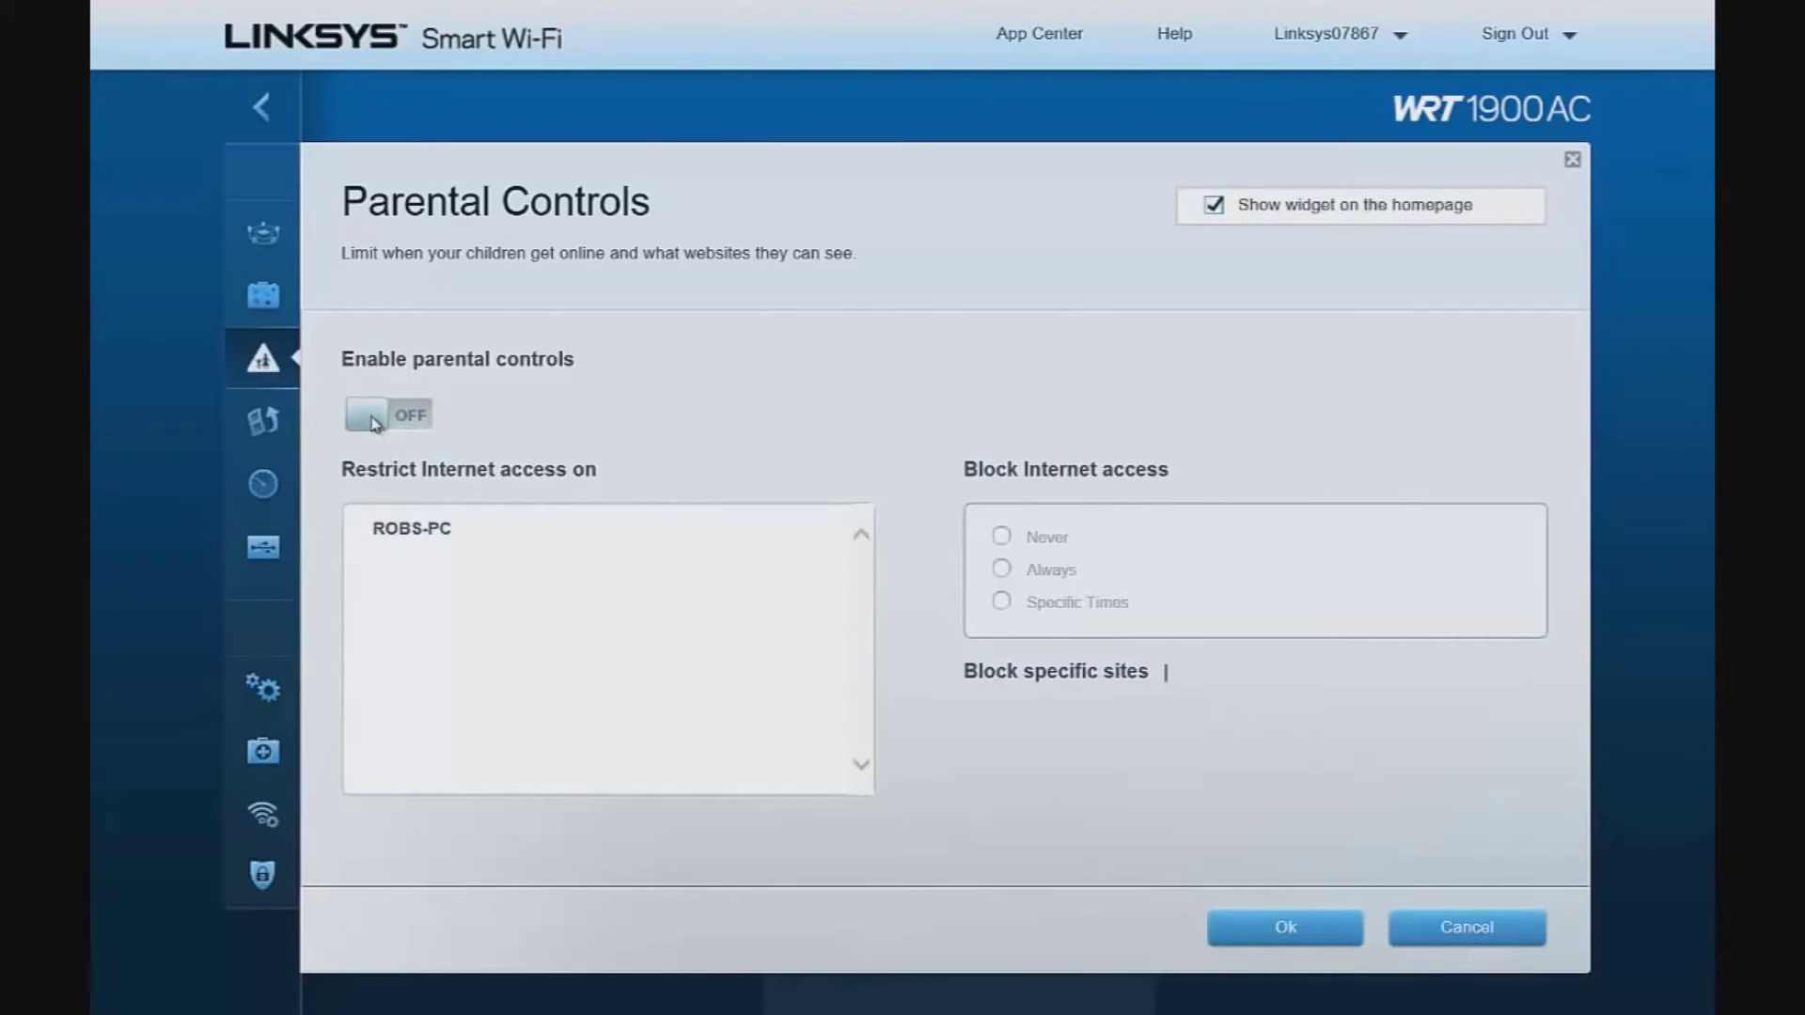
left_click(428, 417)
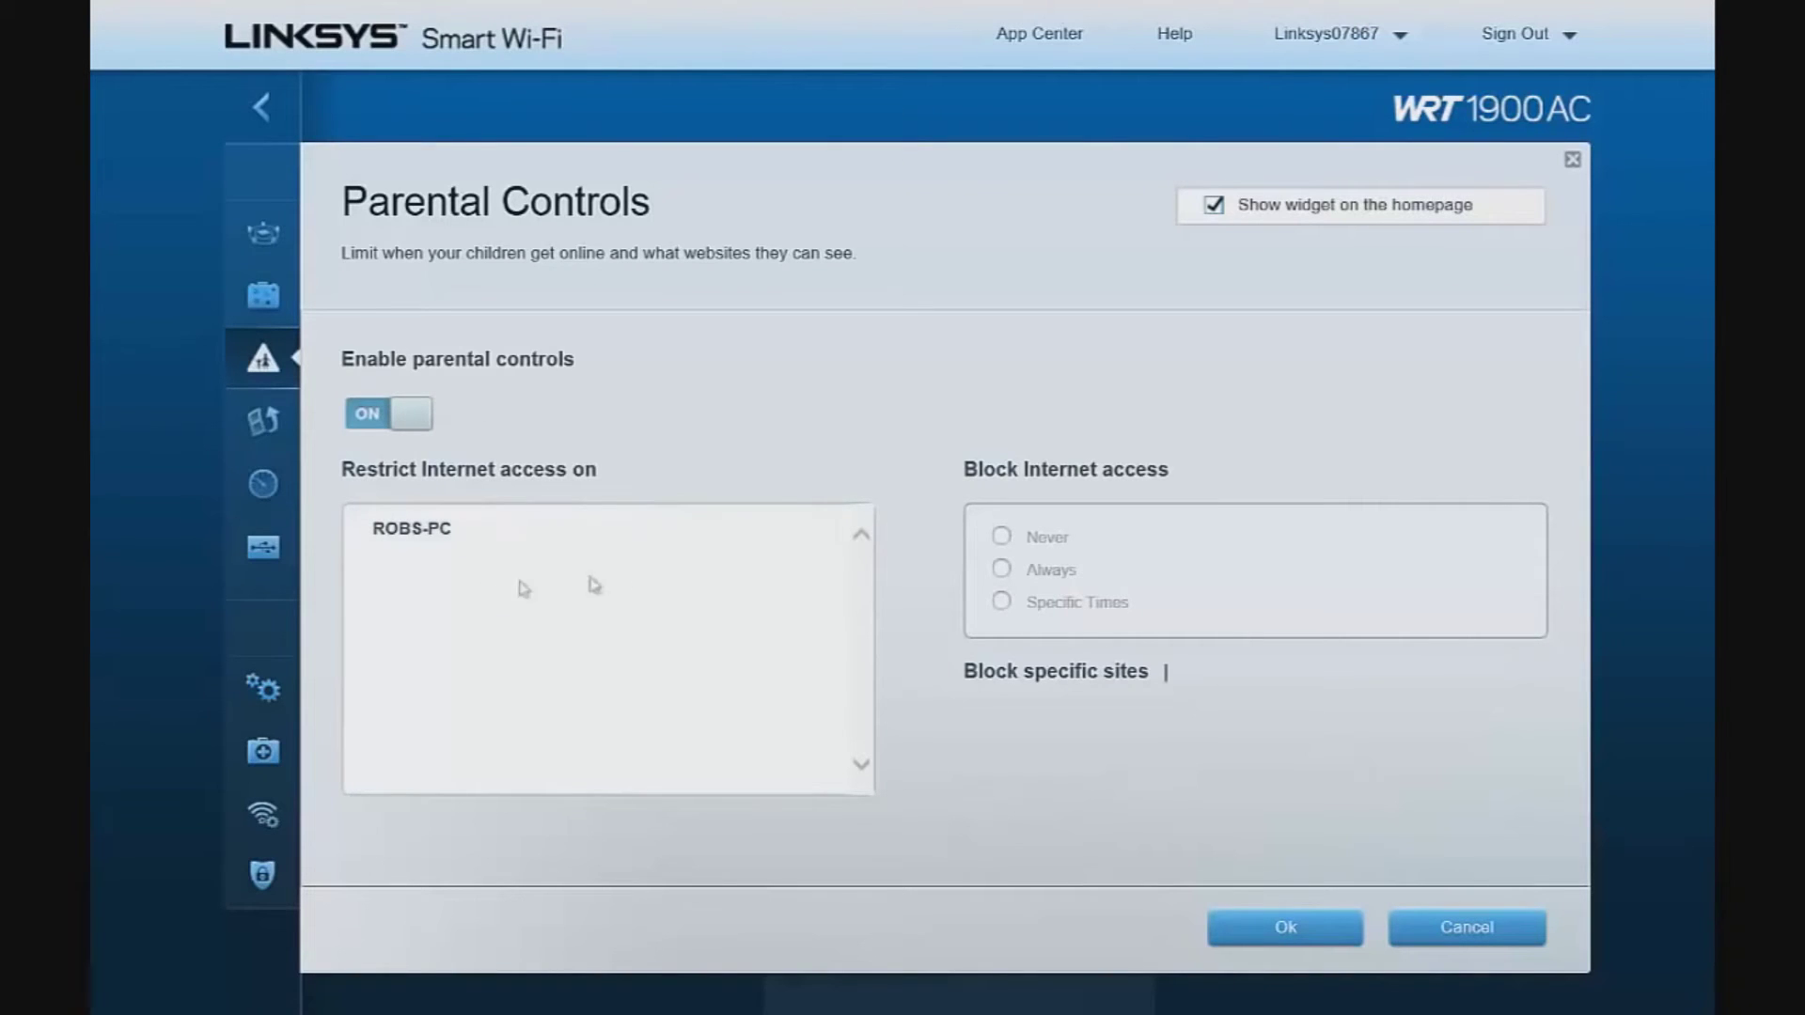
left_click(435, 539)
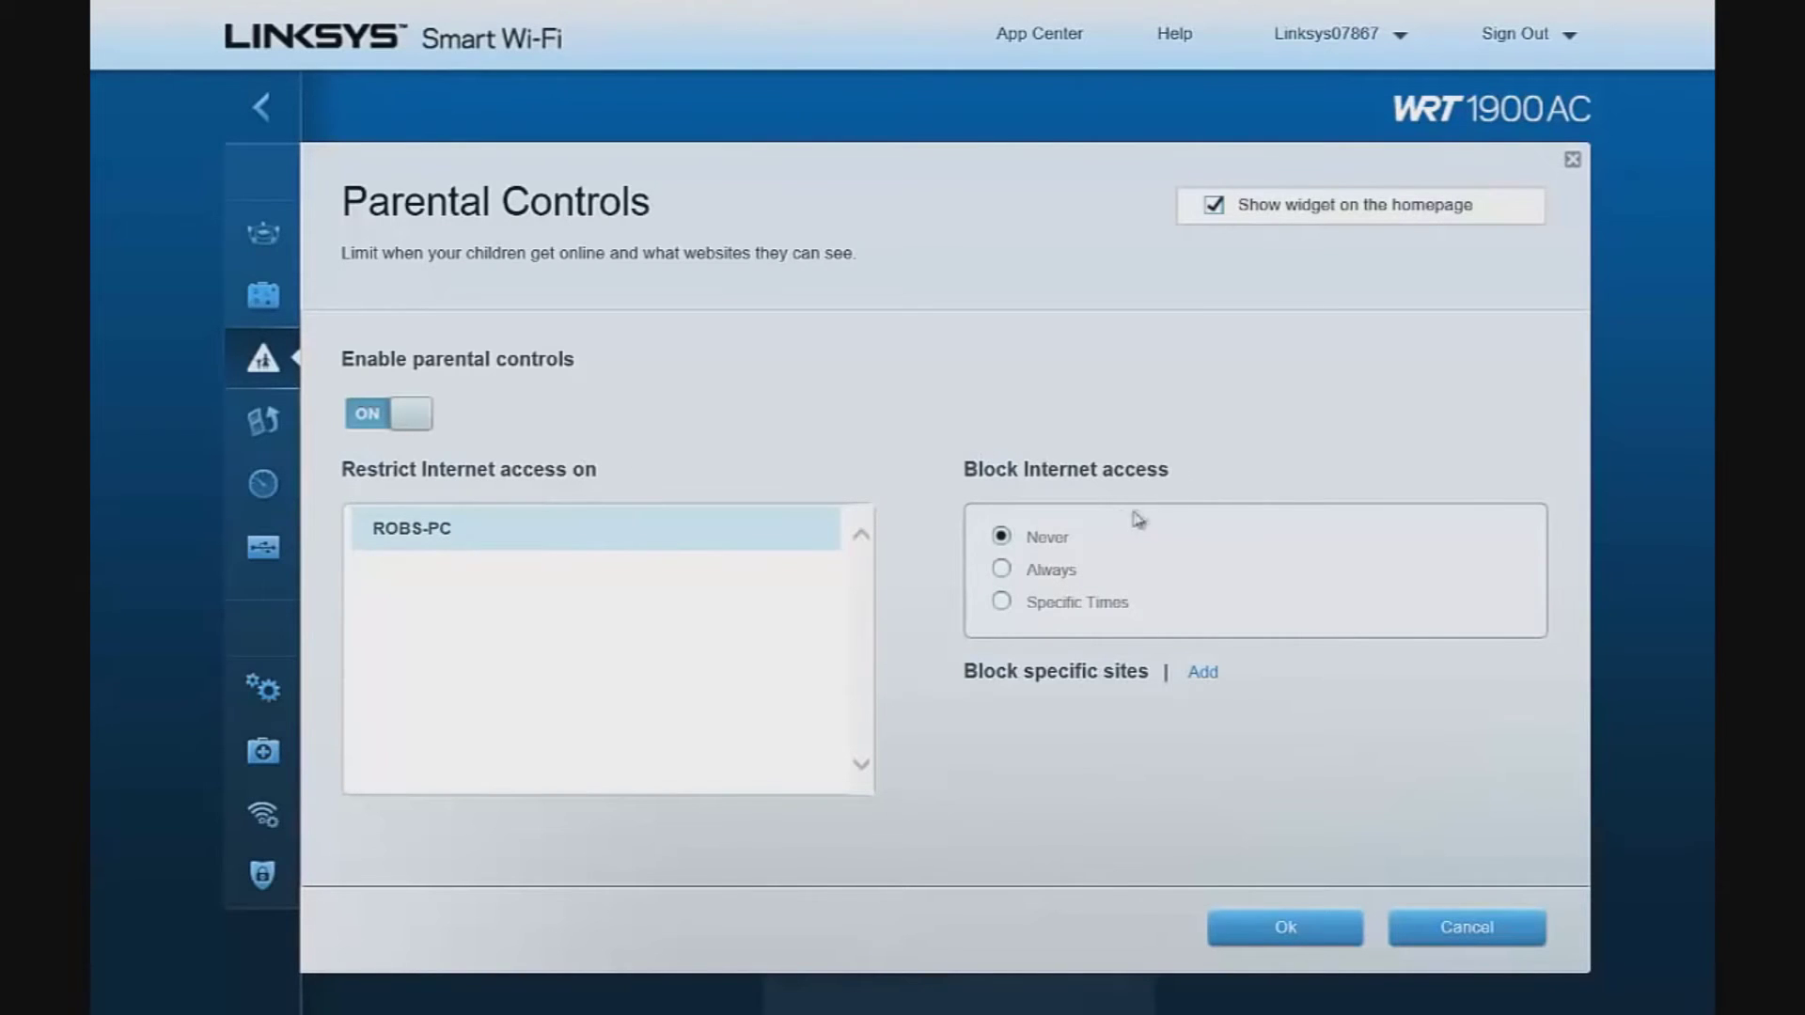
left_click(1008, 570)
left_click(1002, 537)
left_click(1001, 602)
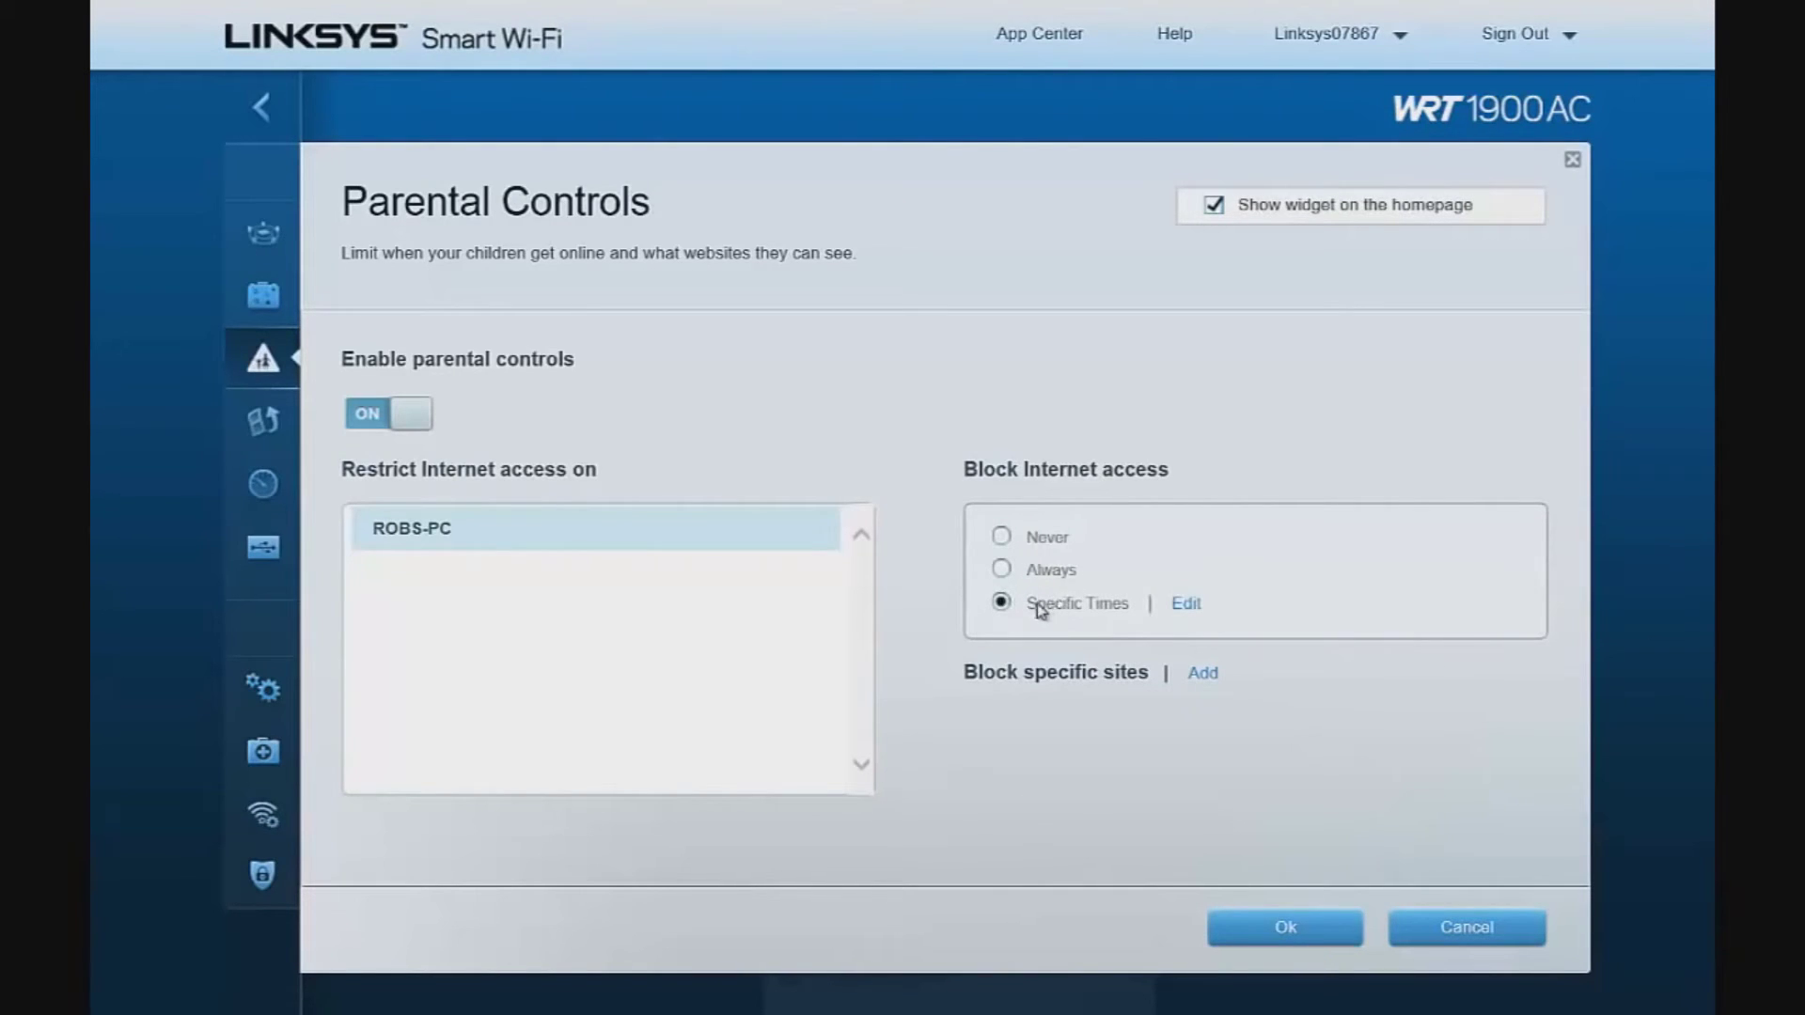
left_click(1187, 606)
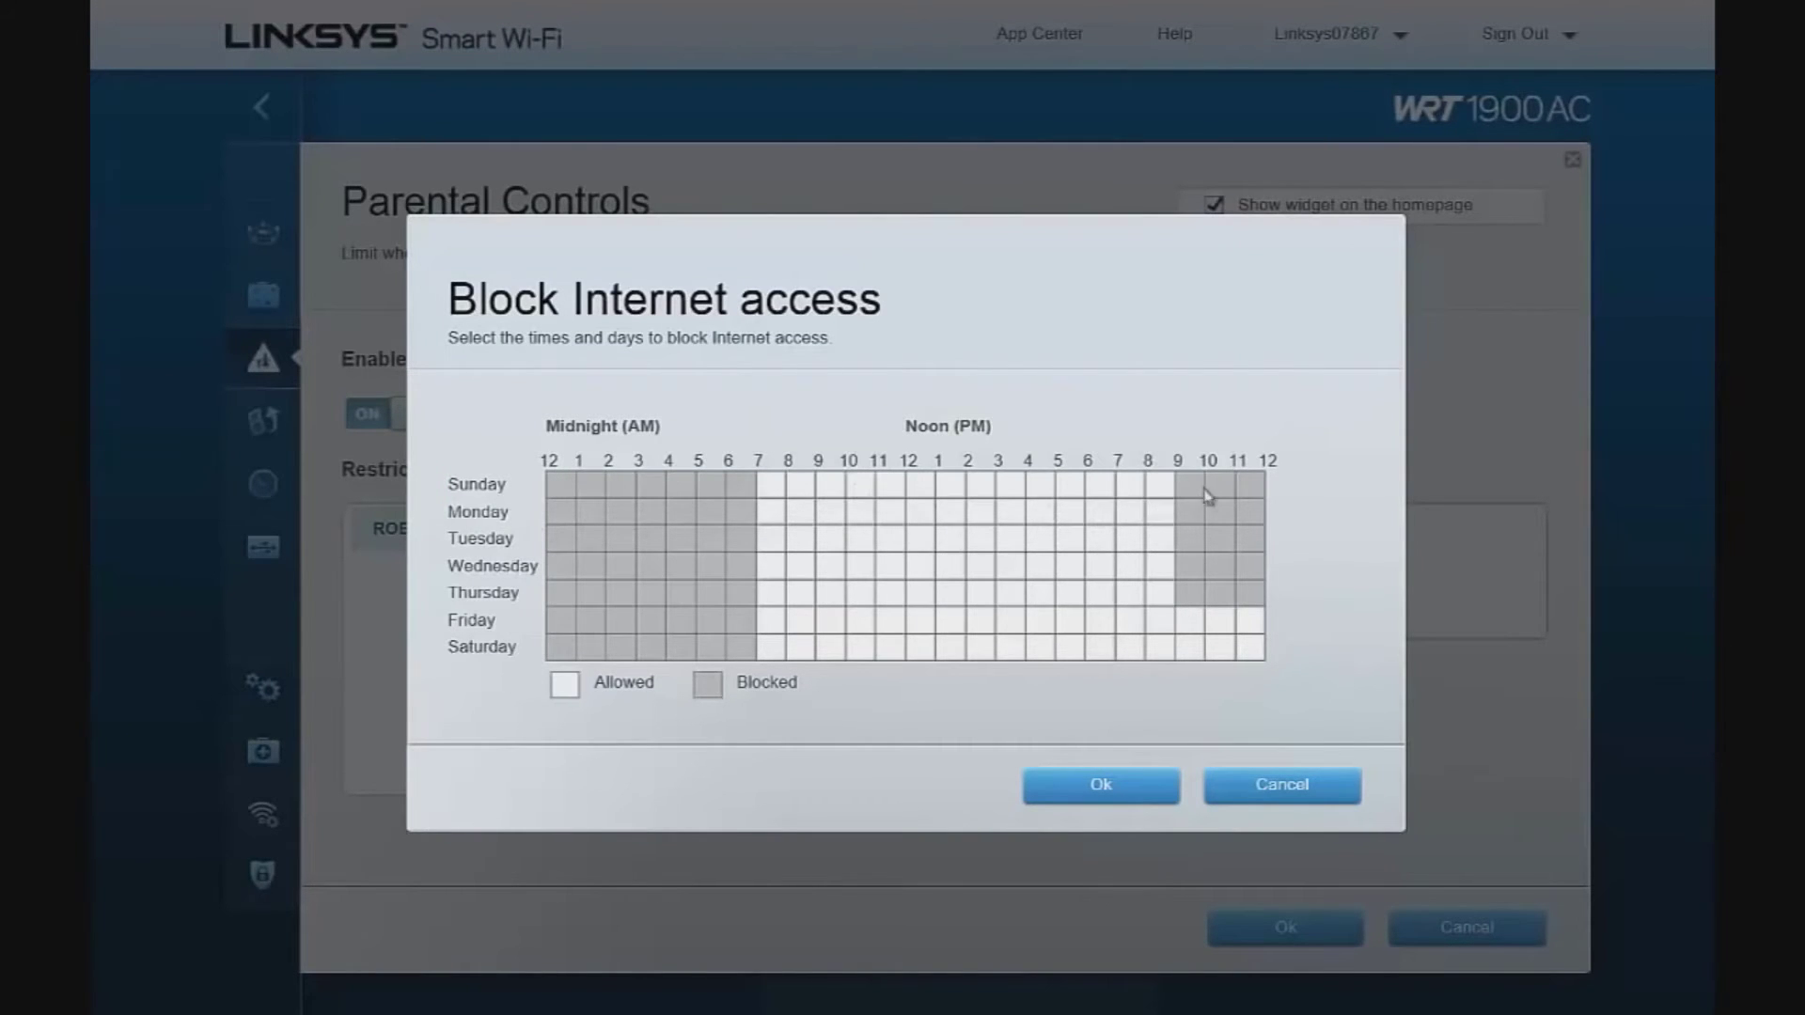
key("Escape")
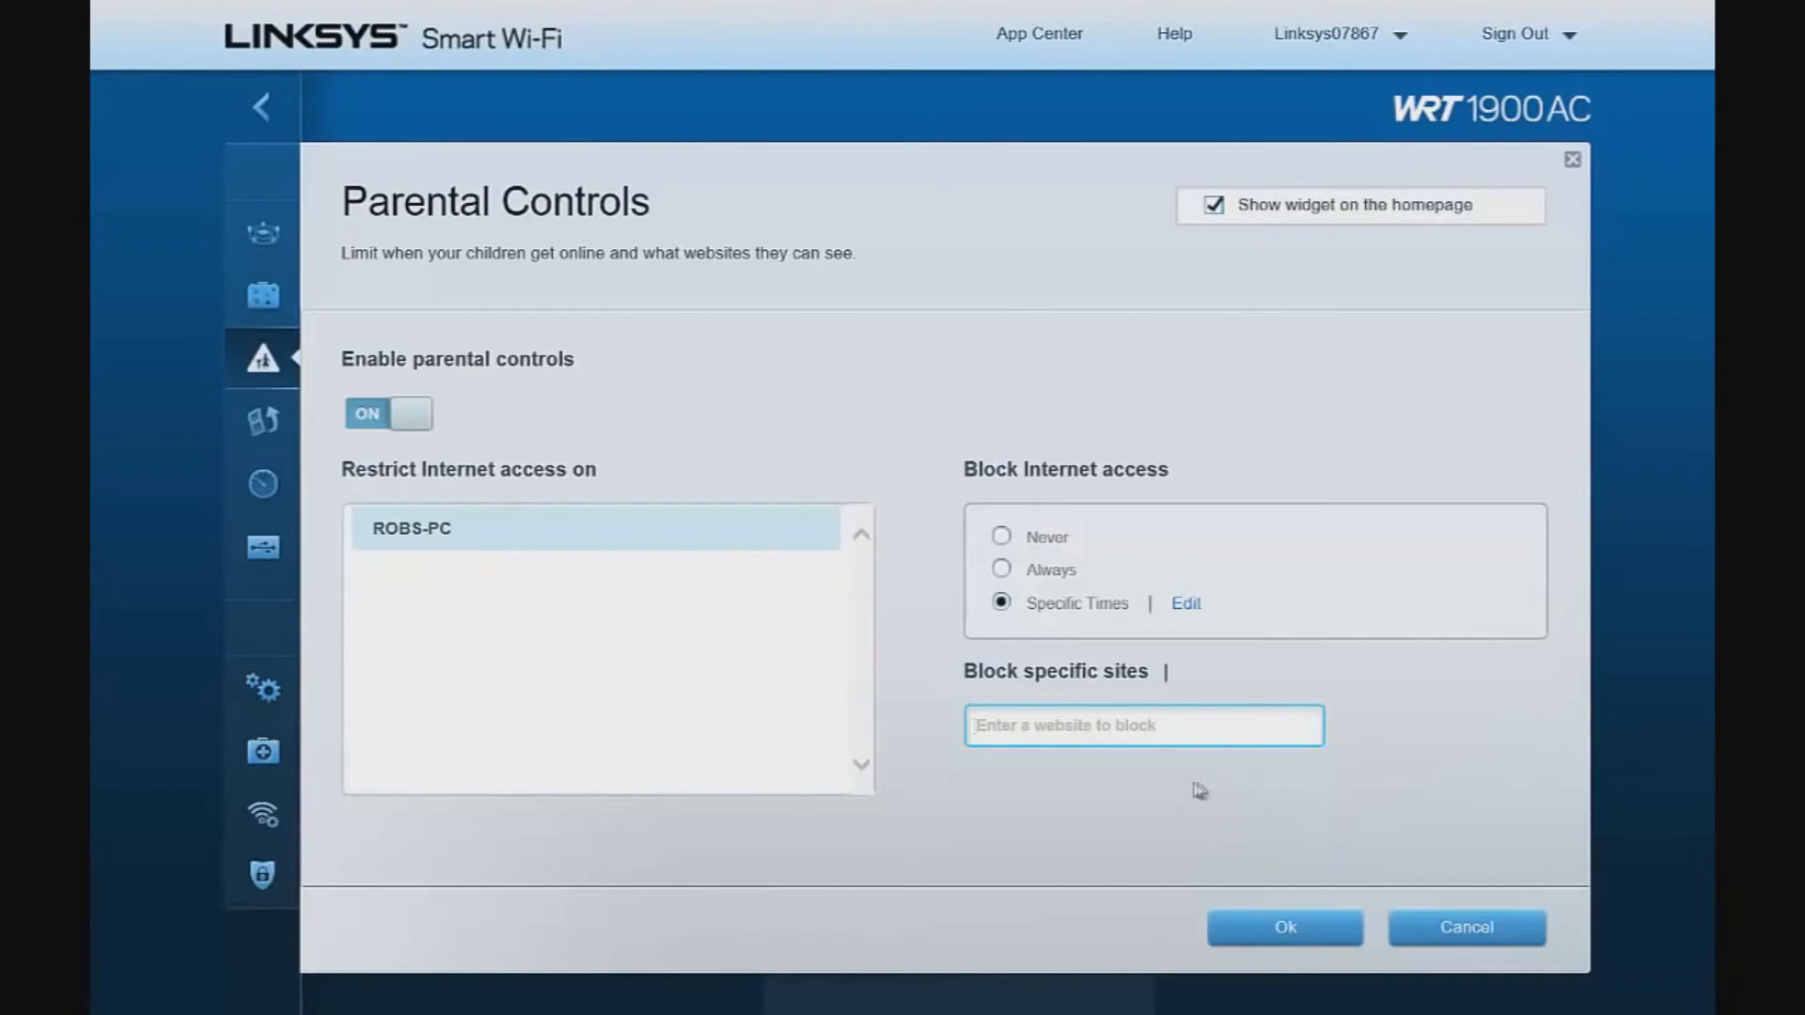
left_click(1448, 926)
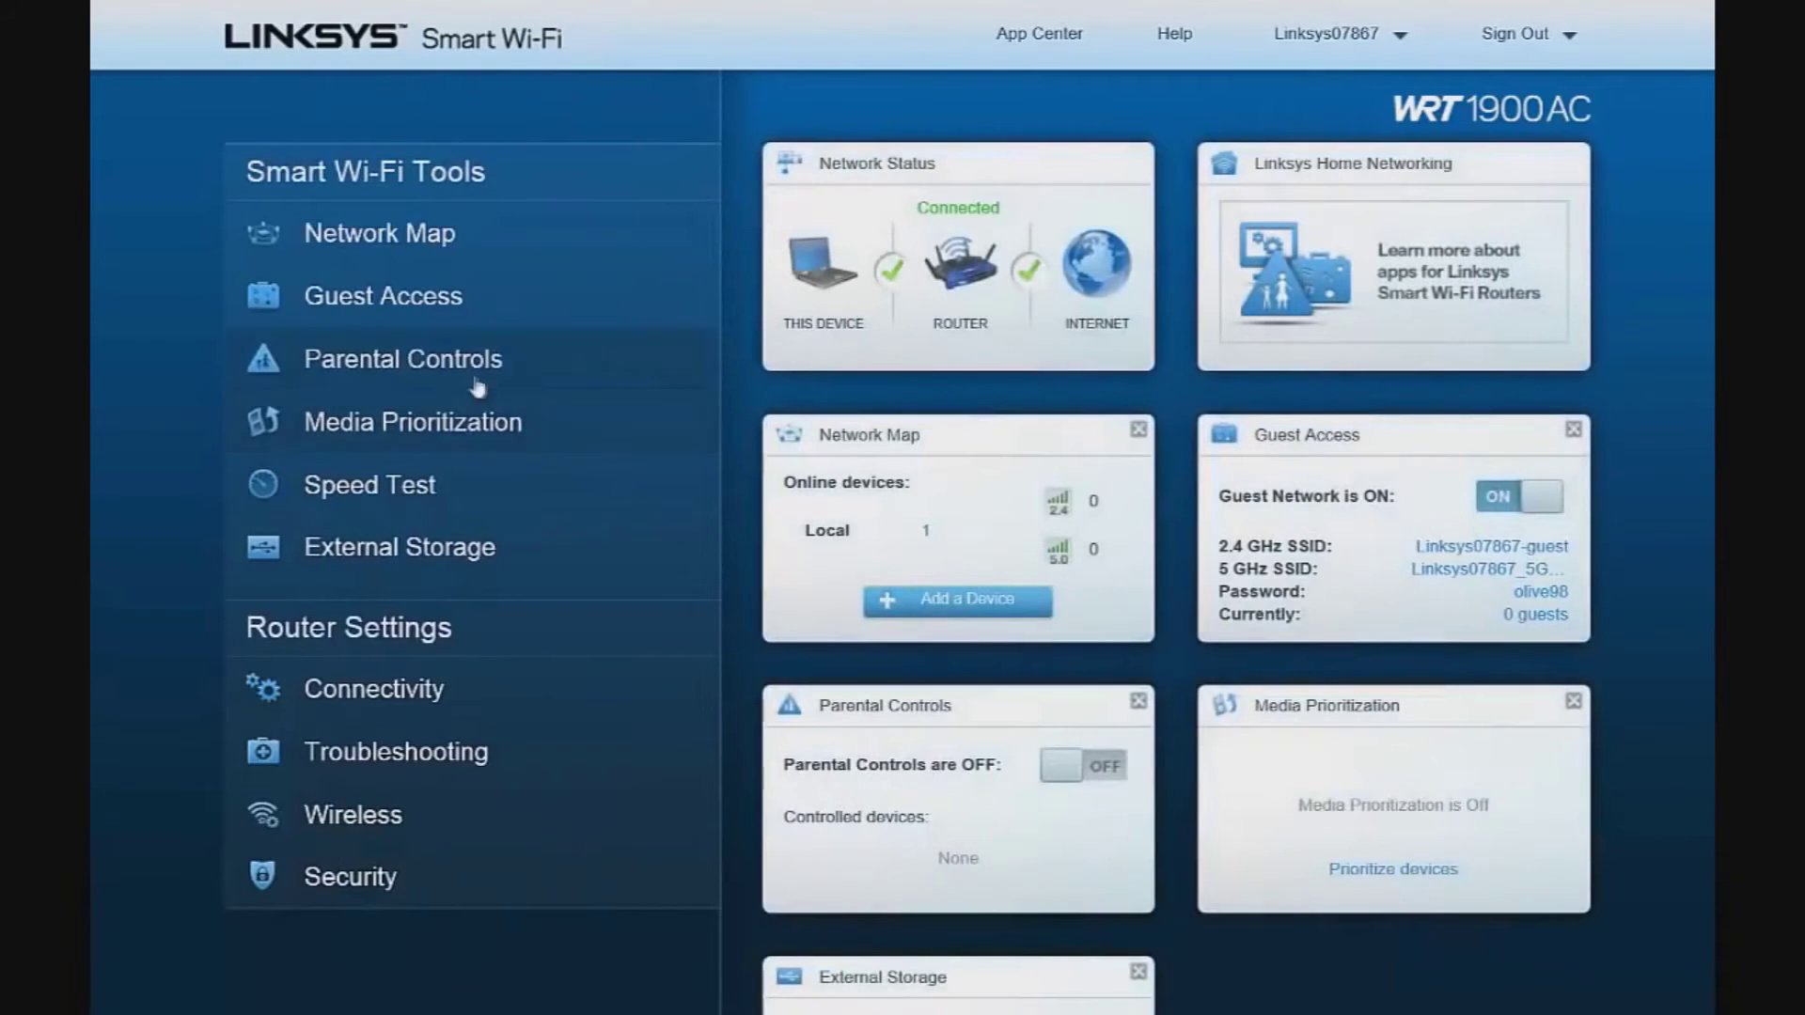
left_click(463, 428)
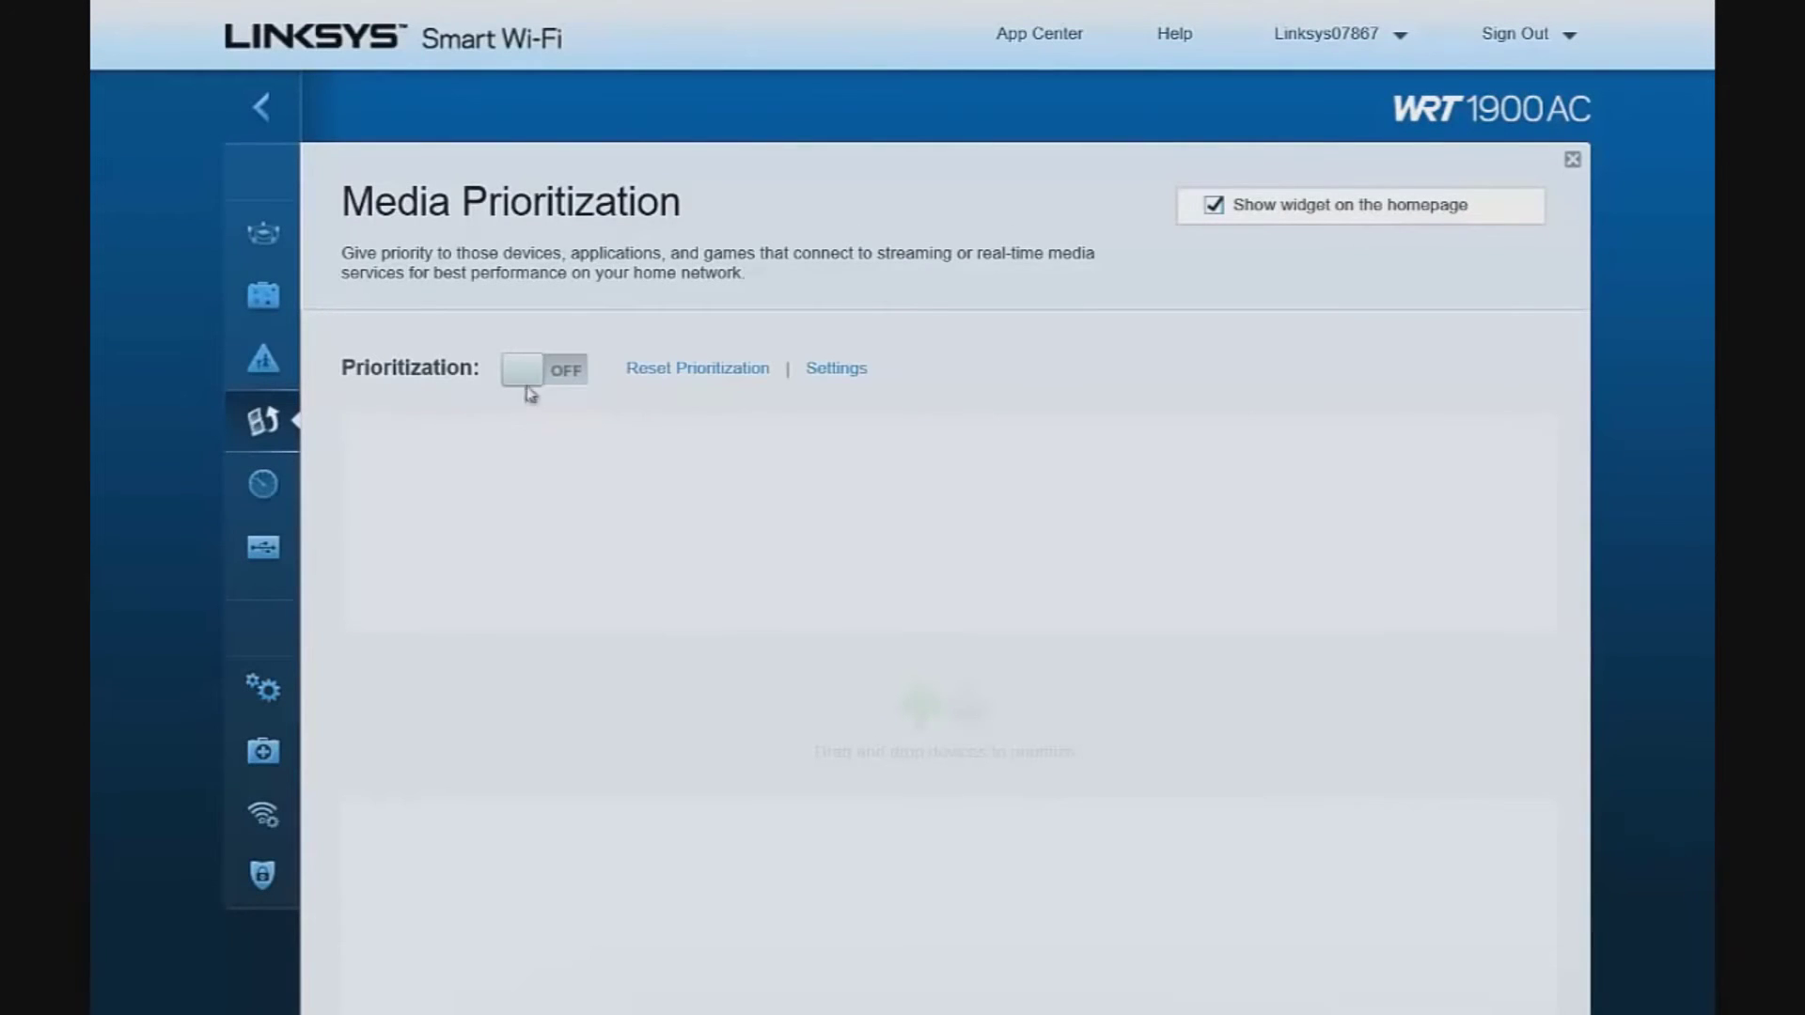
left_click(564, 370)
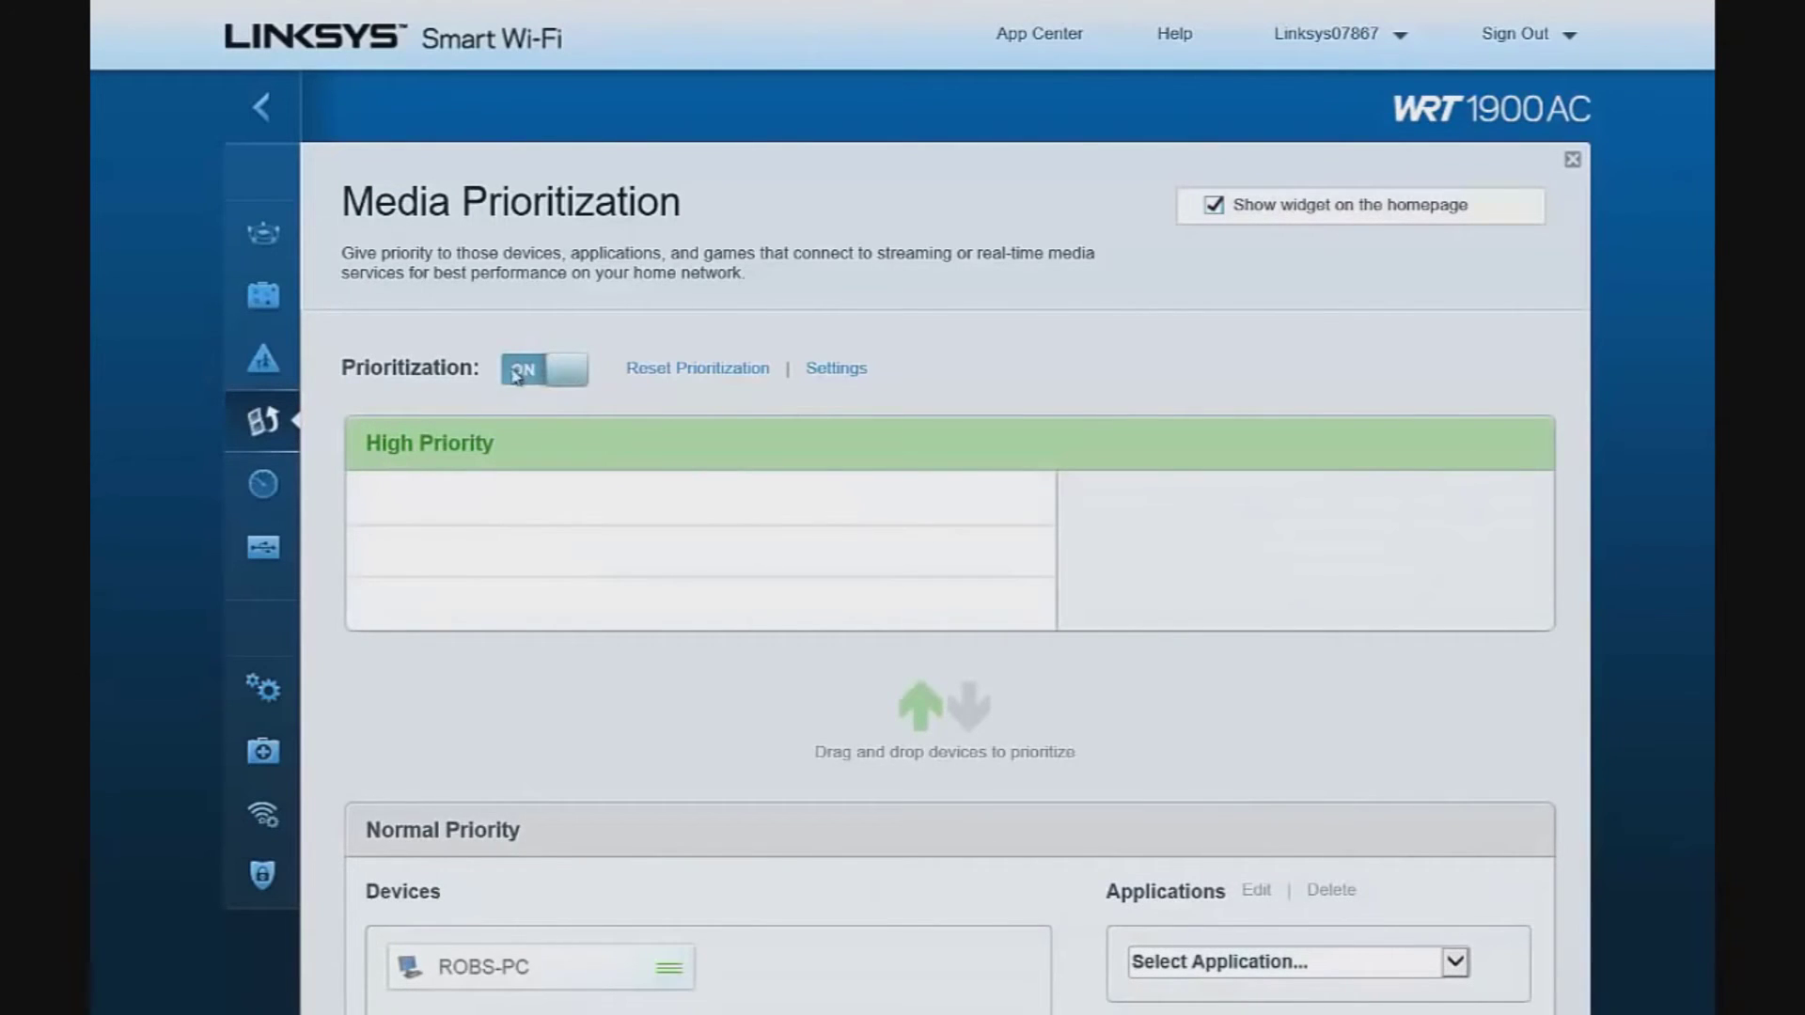
left_click(1455, 961)
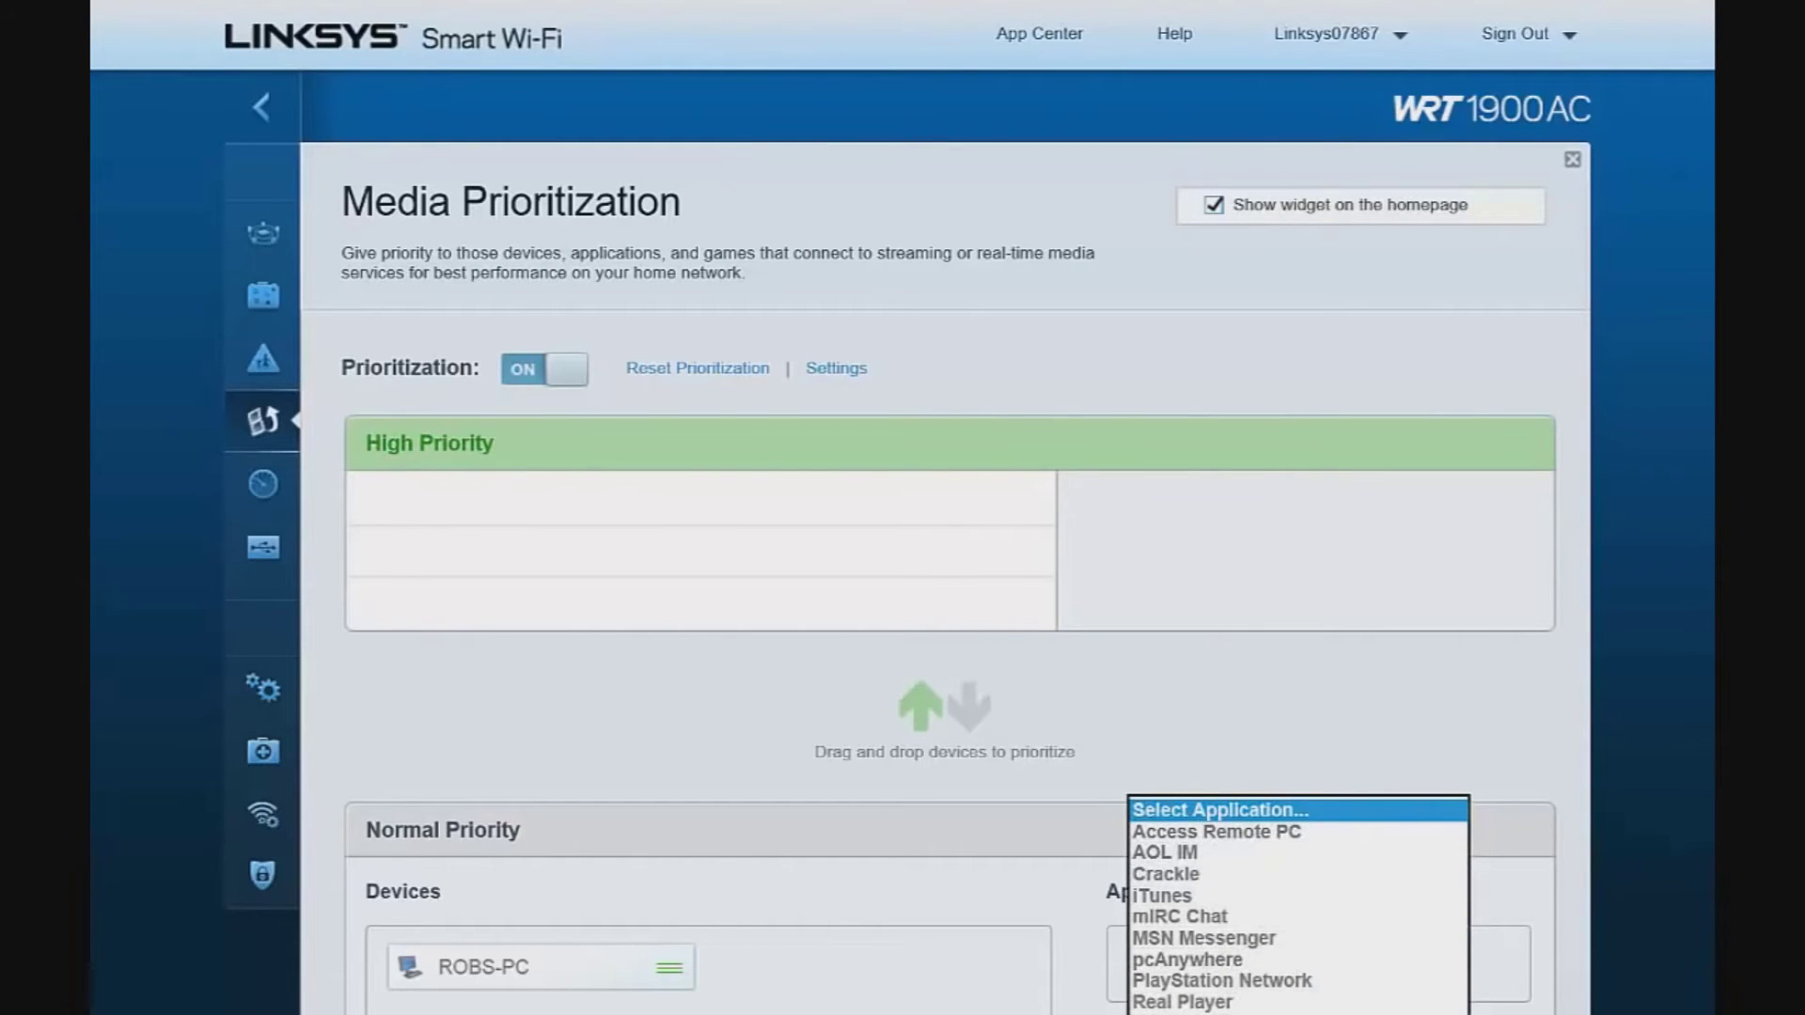
key("Escape")
left_click(261, 106)
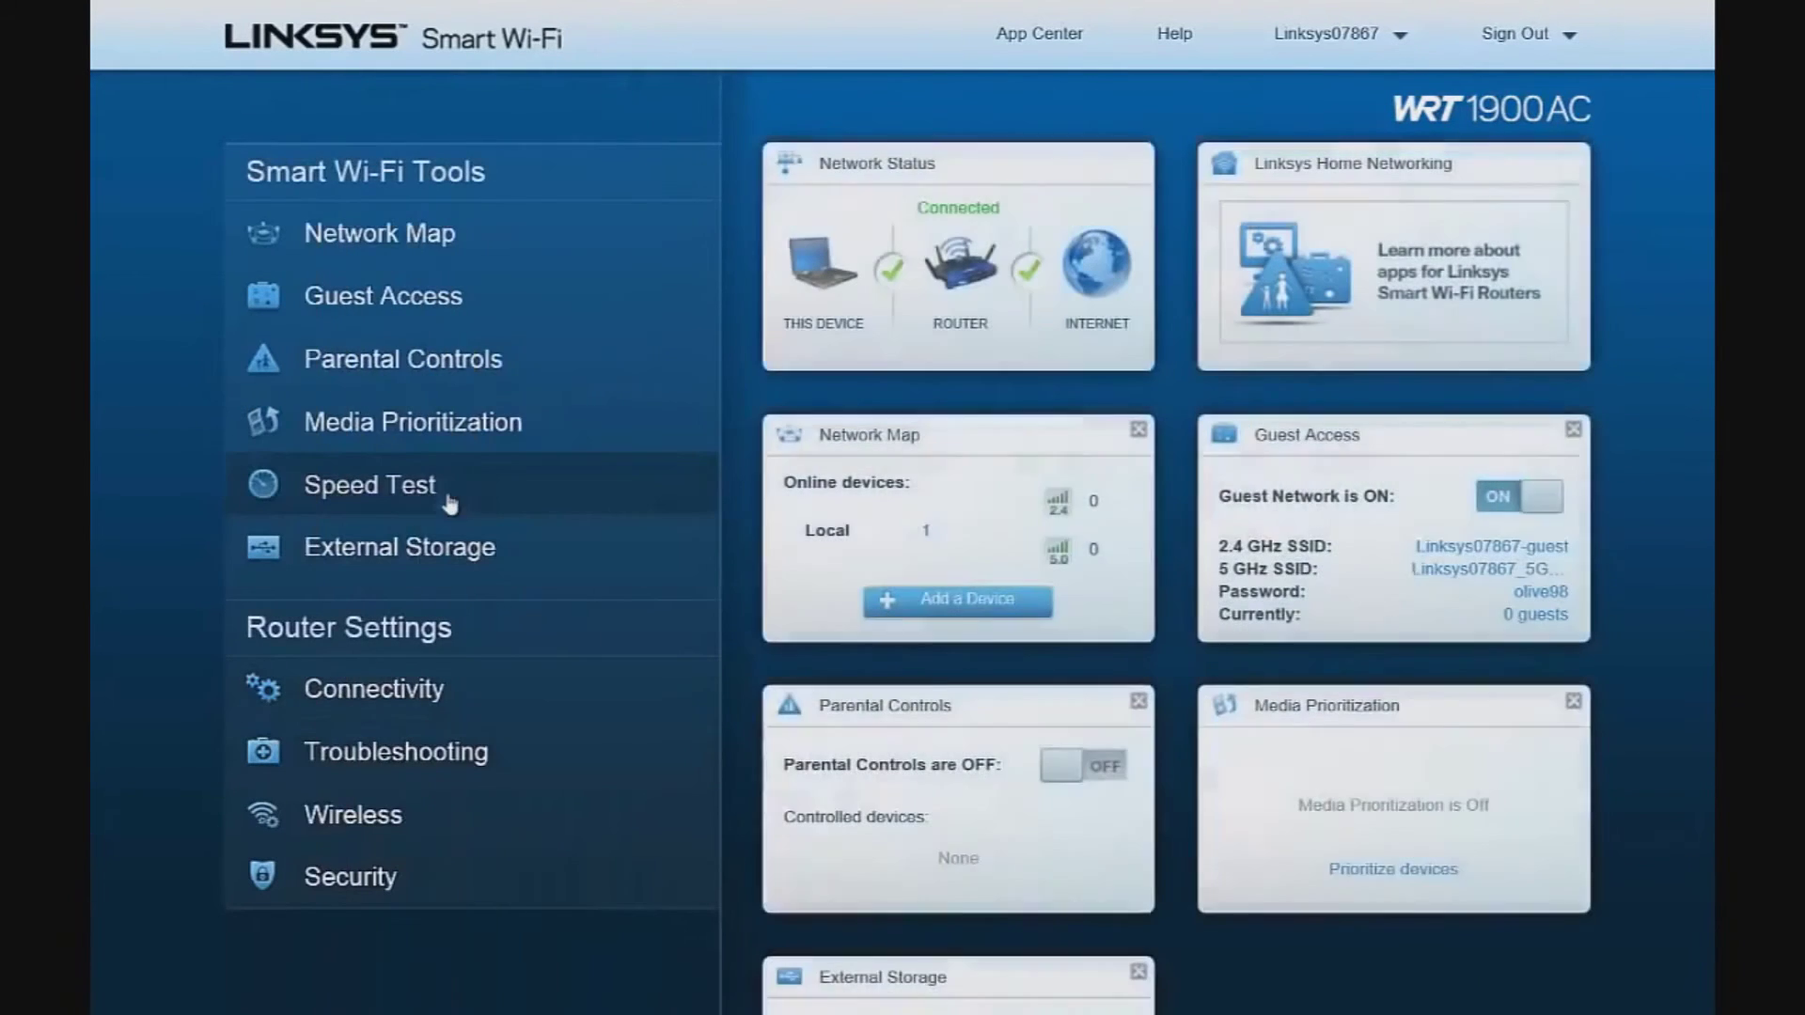
Run the broadband Speed Test, getting 83.66 Mbps download and 35.48 Mbps upload
left_click(406, 504)
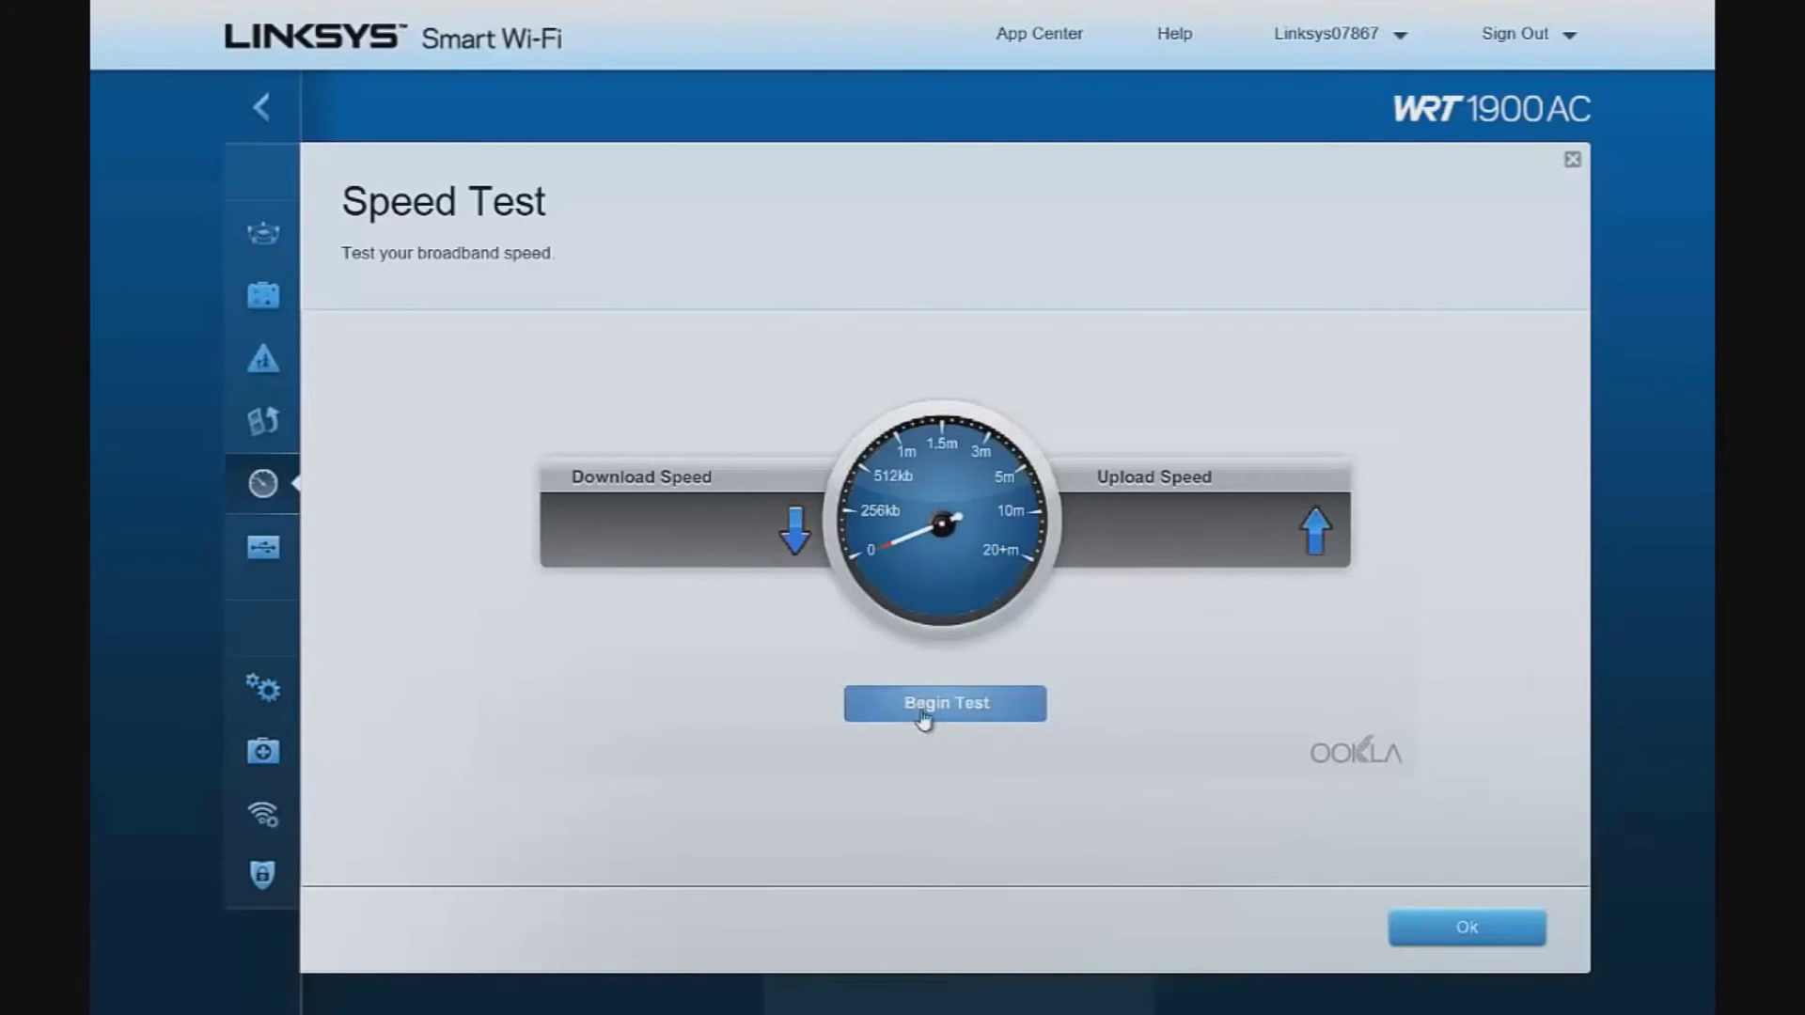
left_click(924, 719)
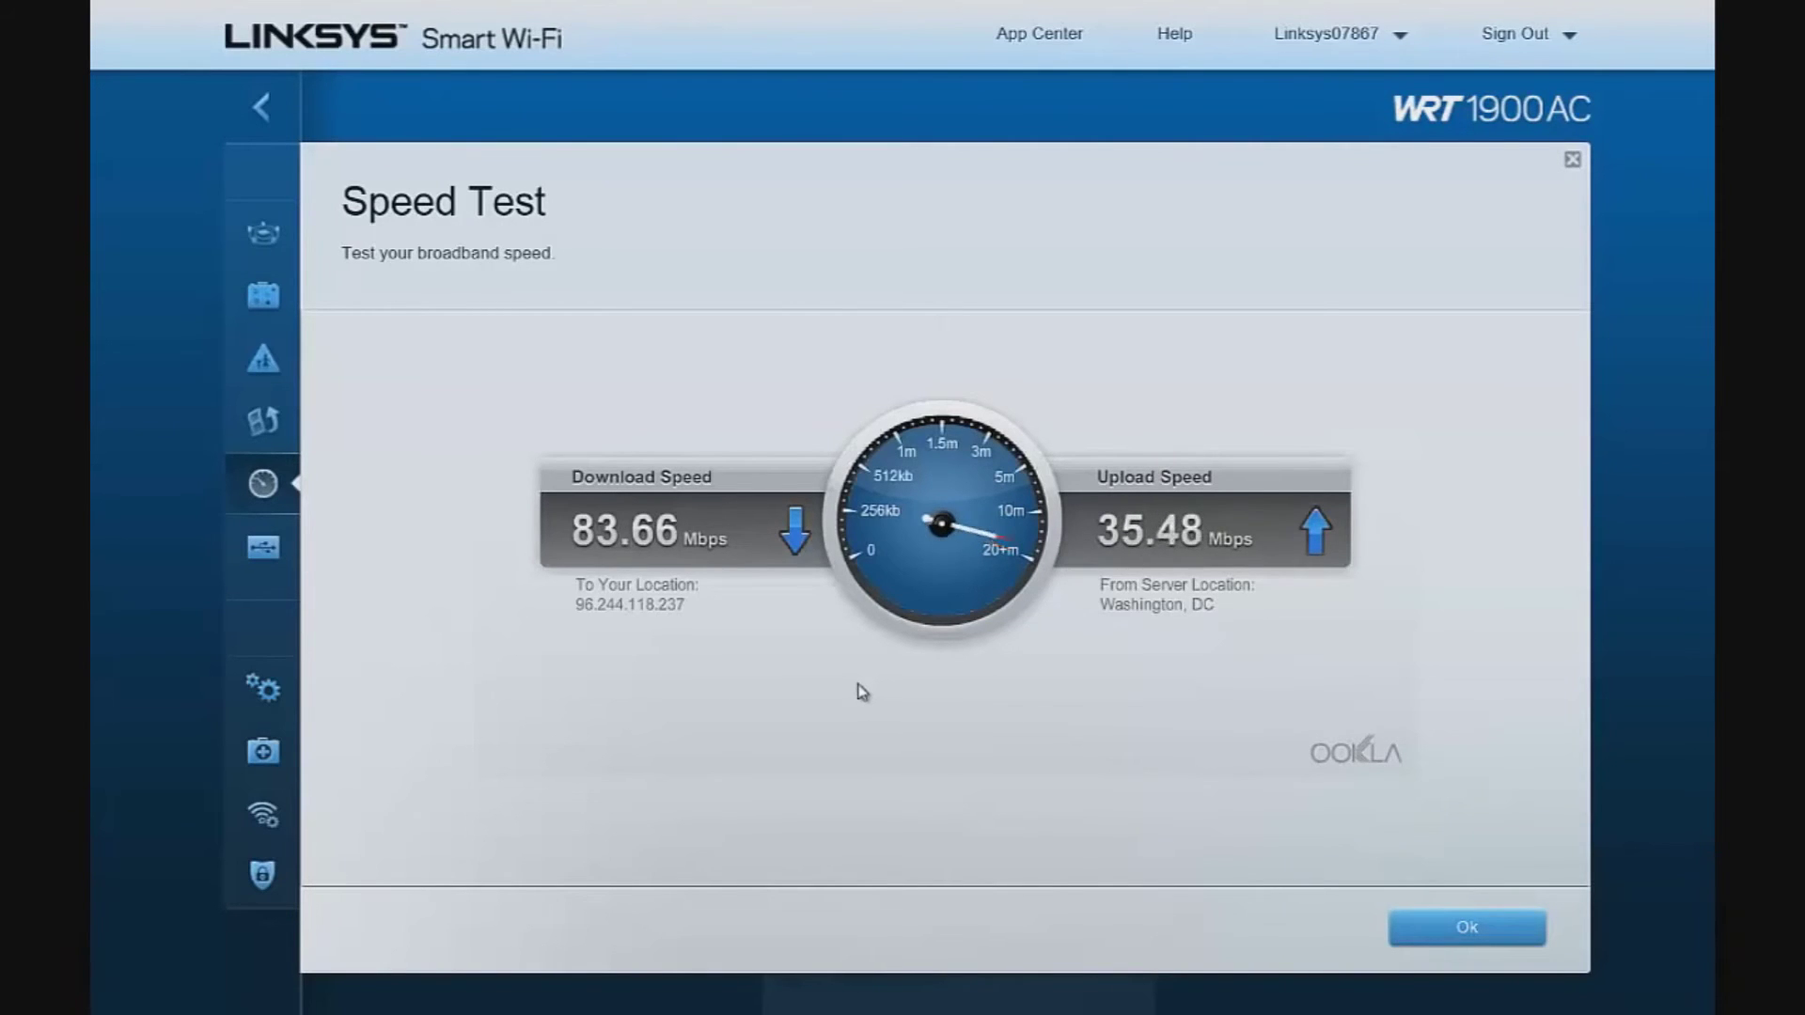
left_click(1446, 923)
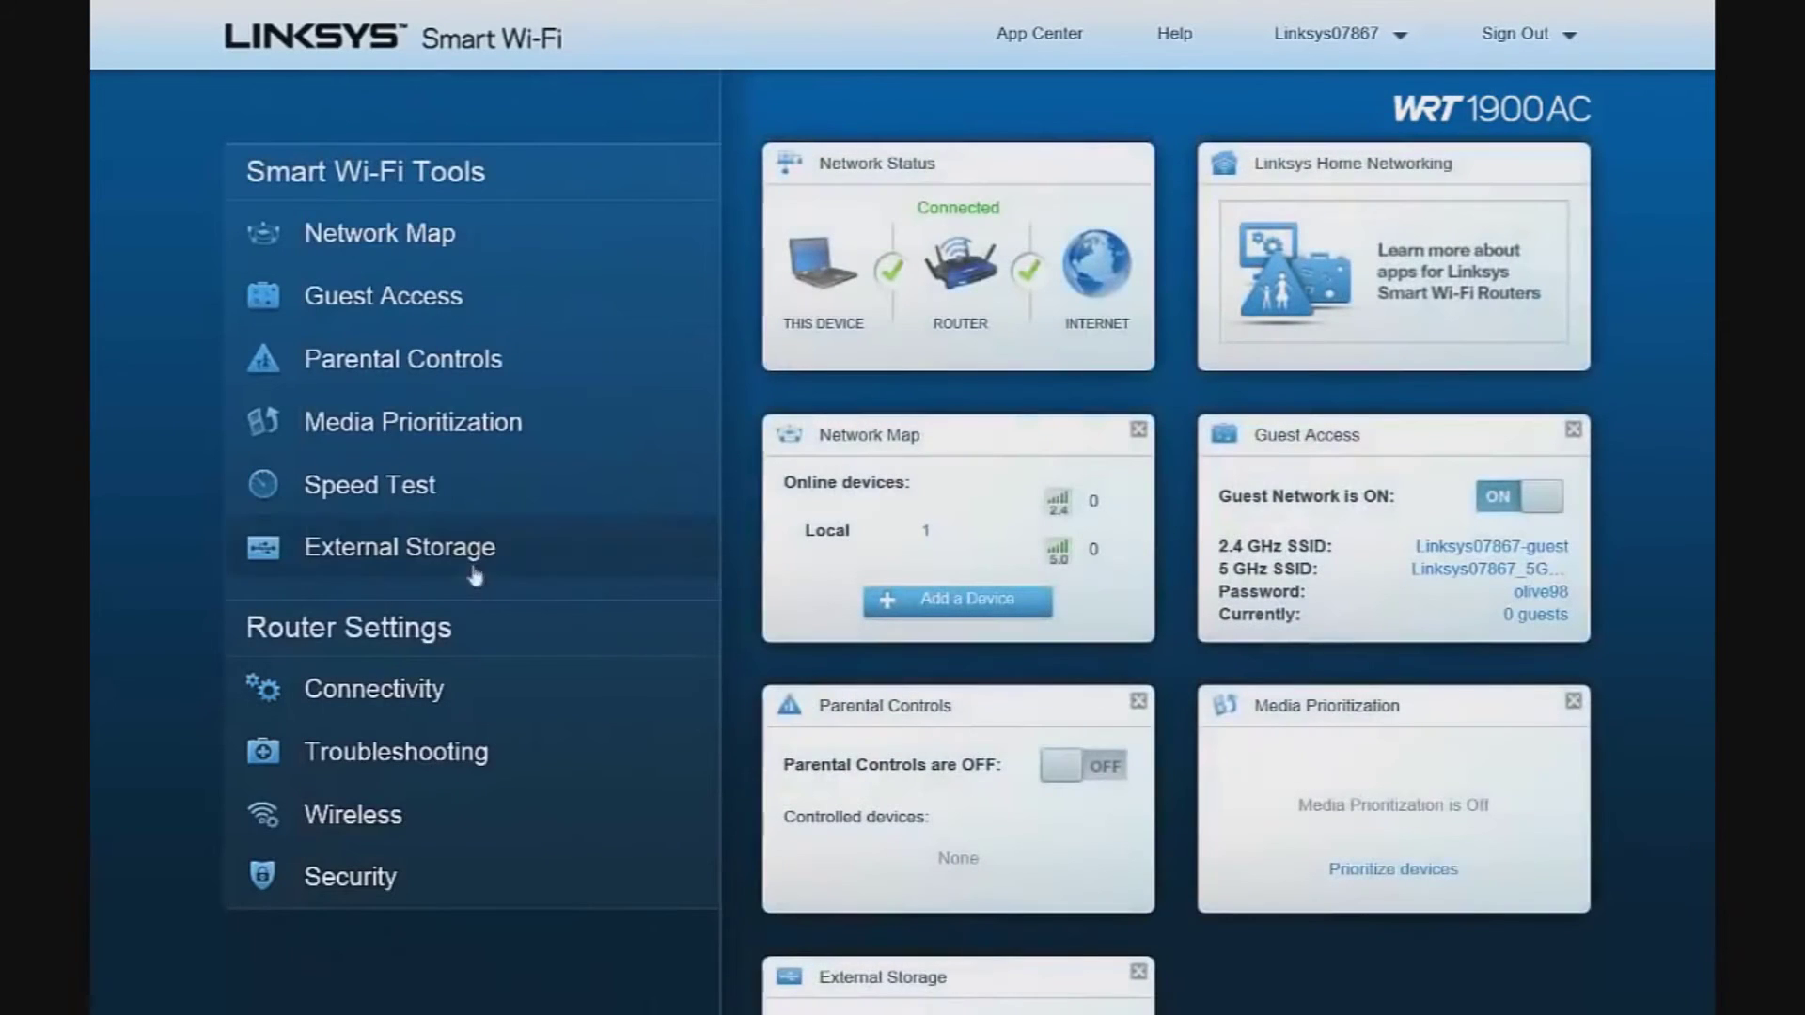
left_click(442, 548)
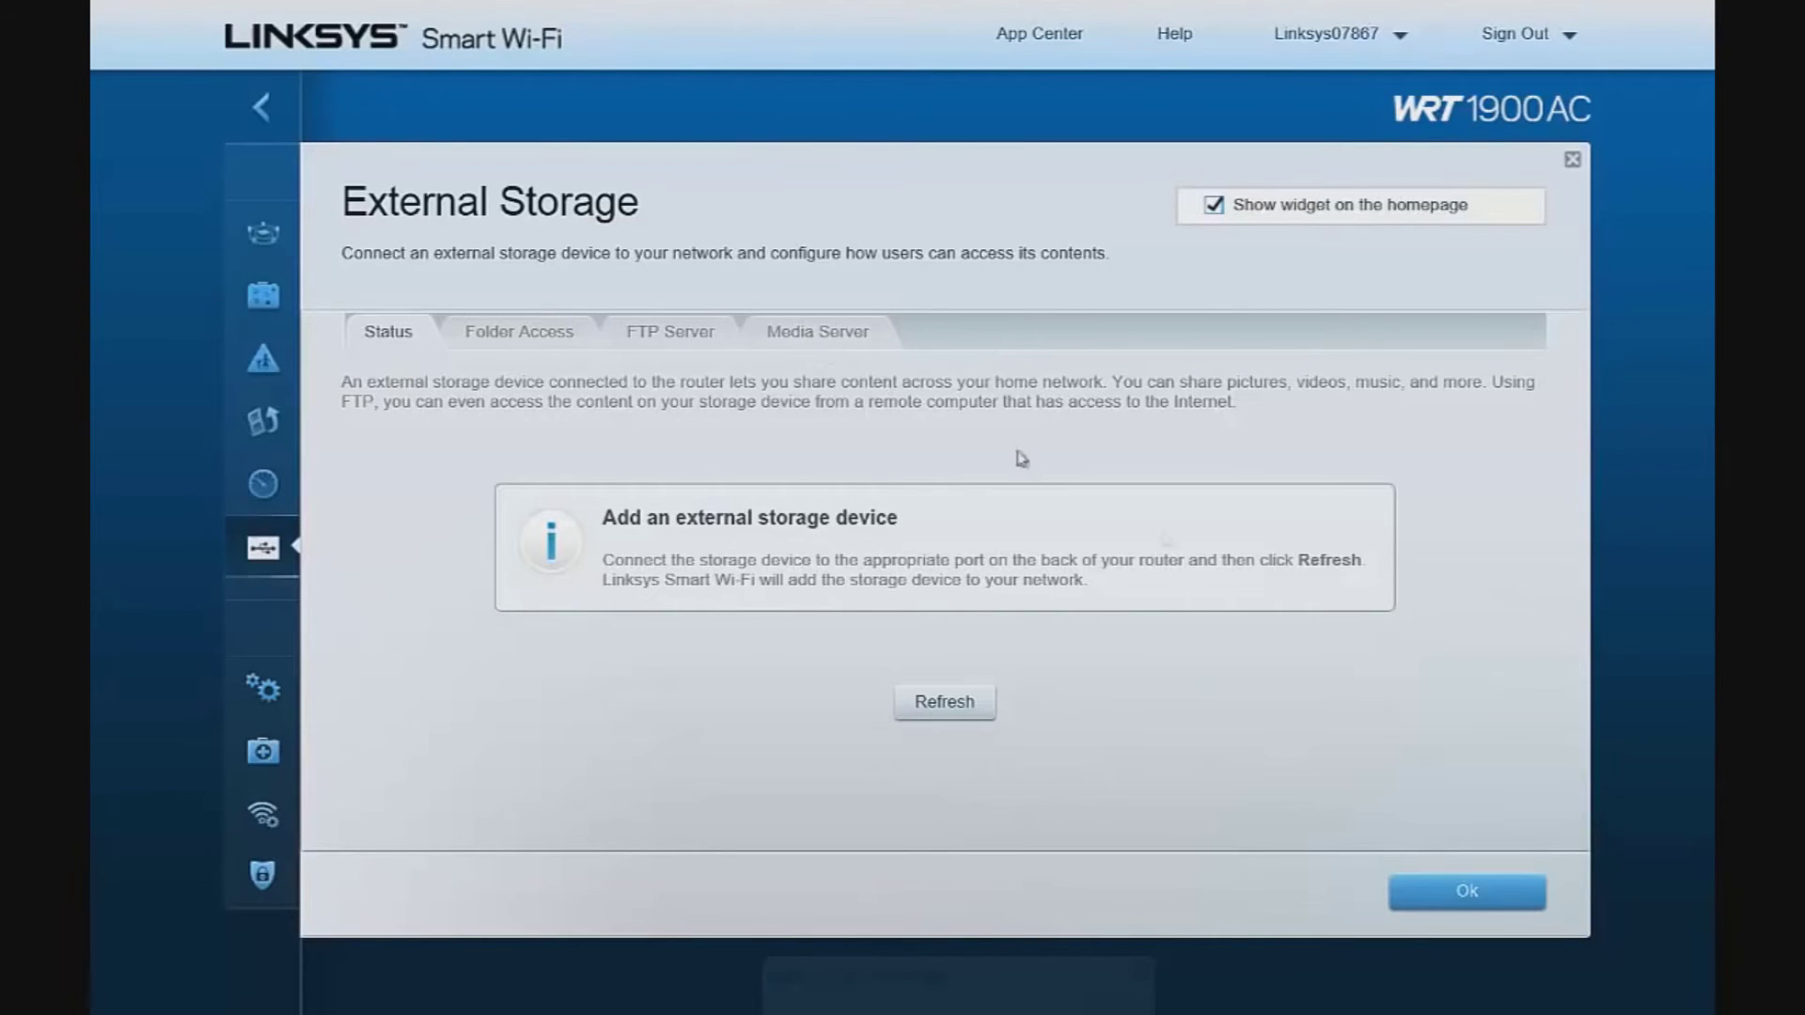
left_click(1452, 902)
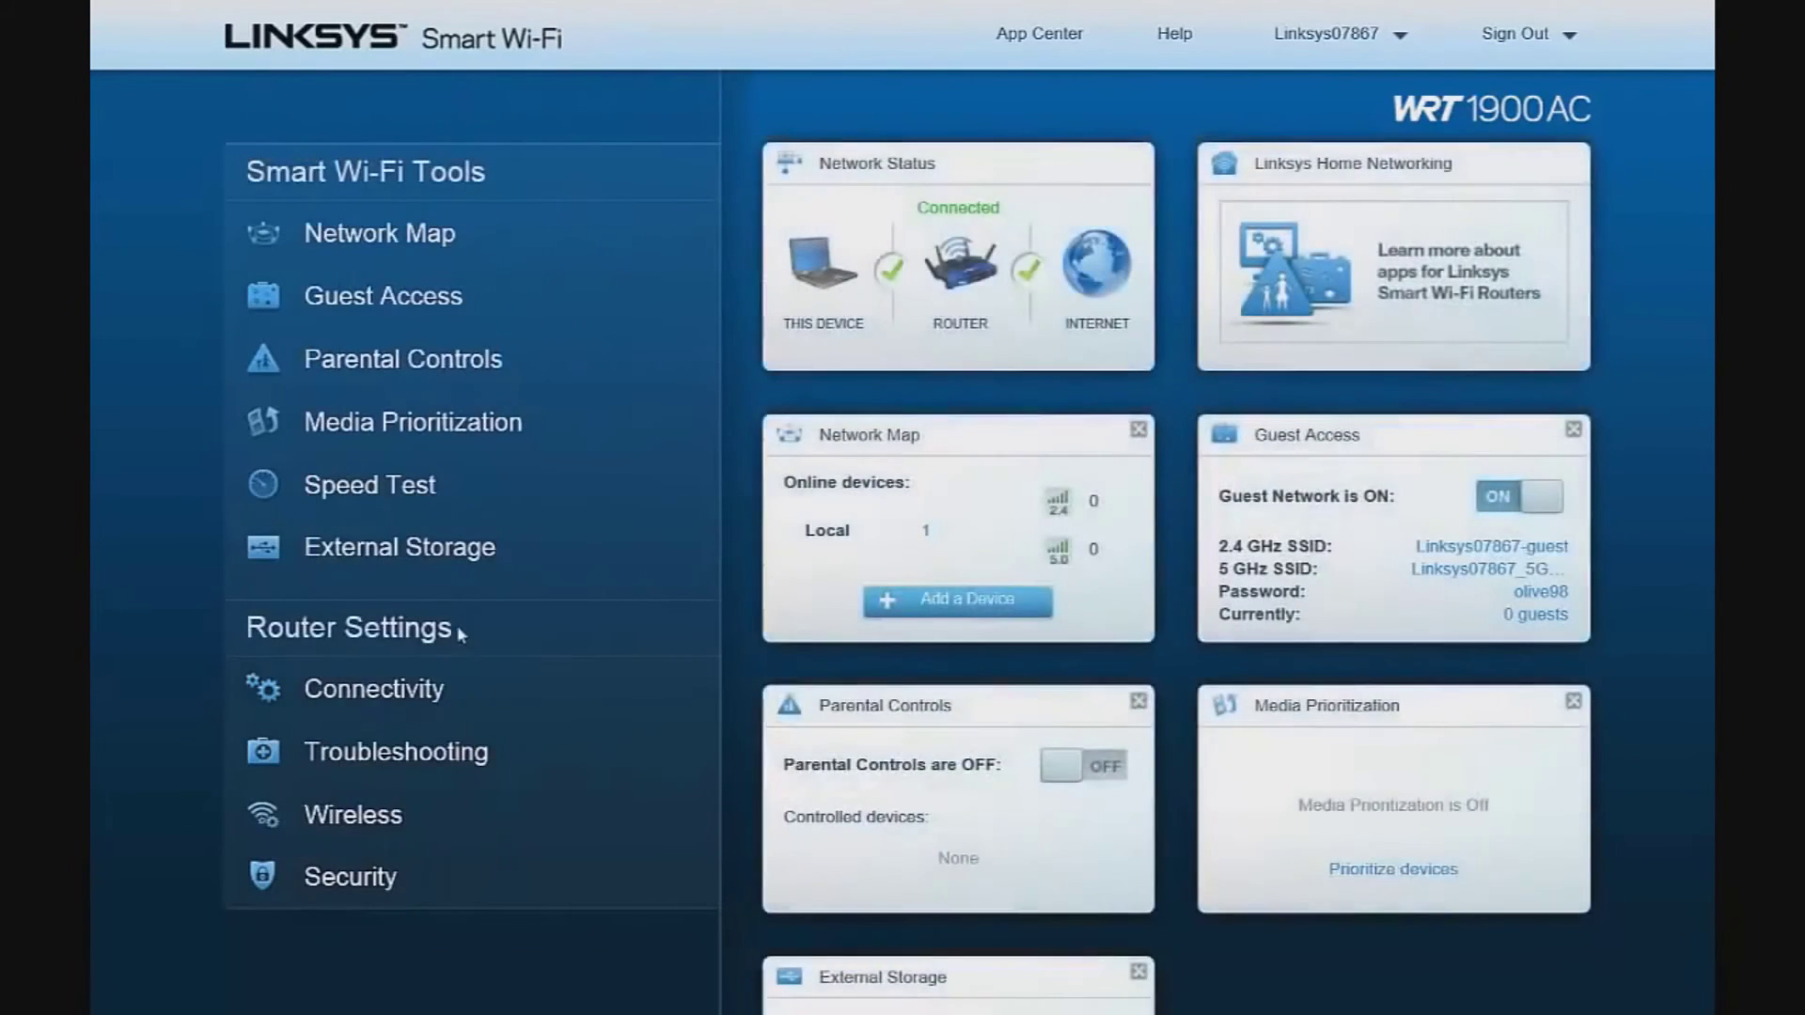
Open the router's Connectivity settings and toggle Activity Lights off and back on
left_click(395, 689)
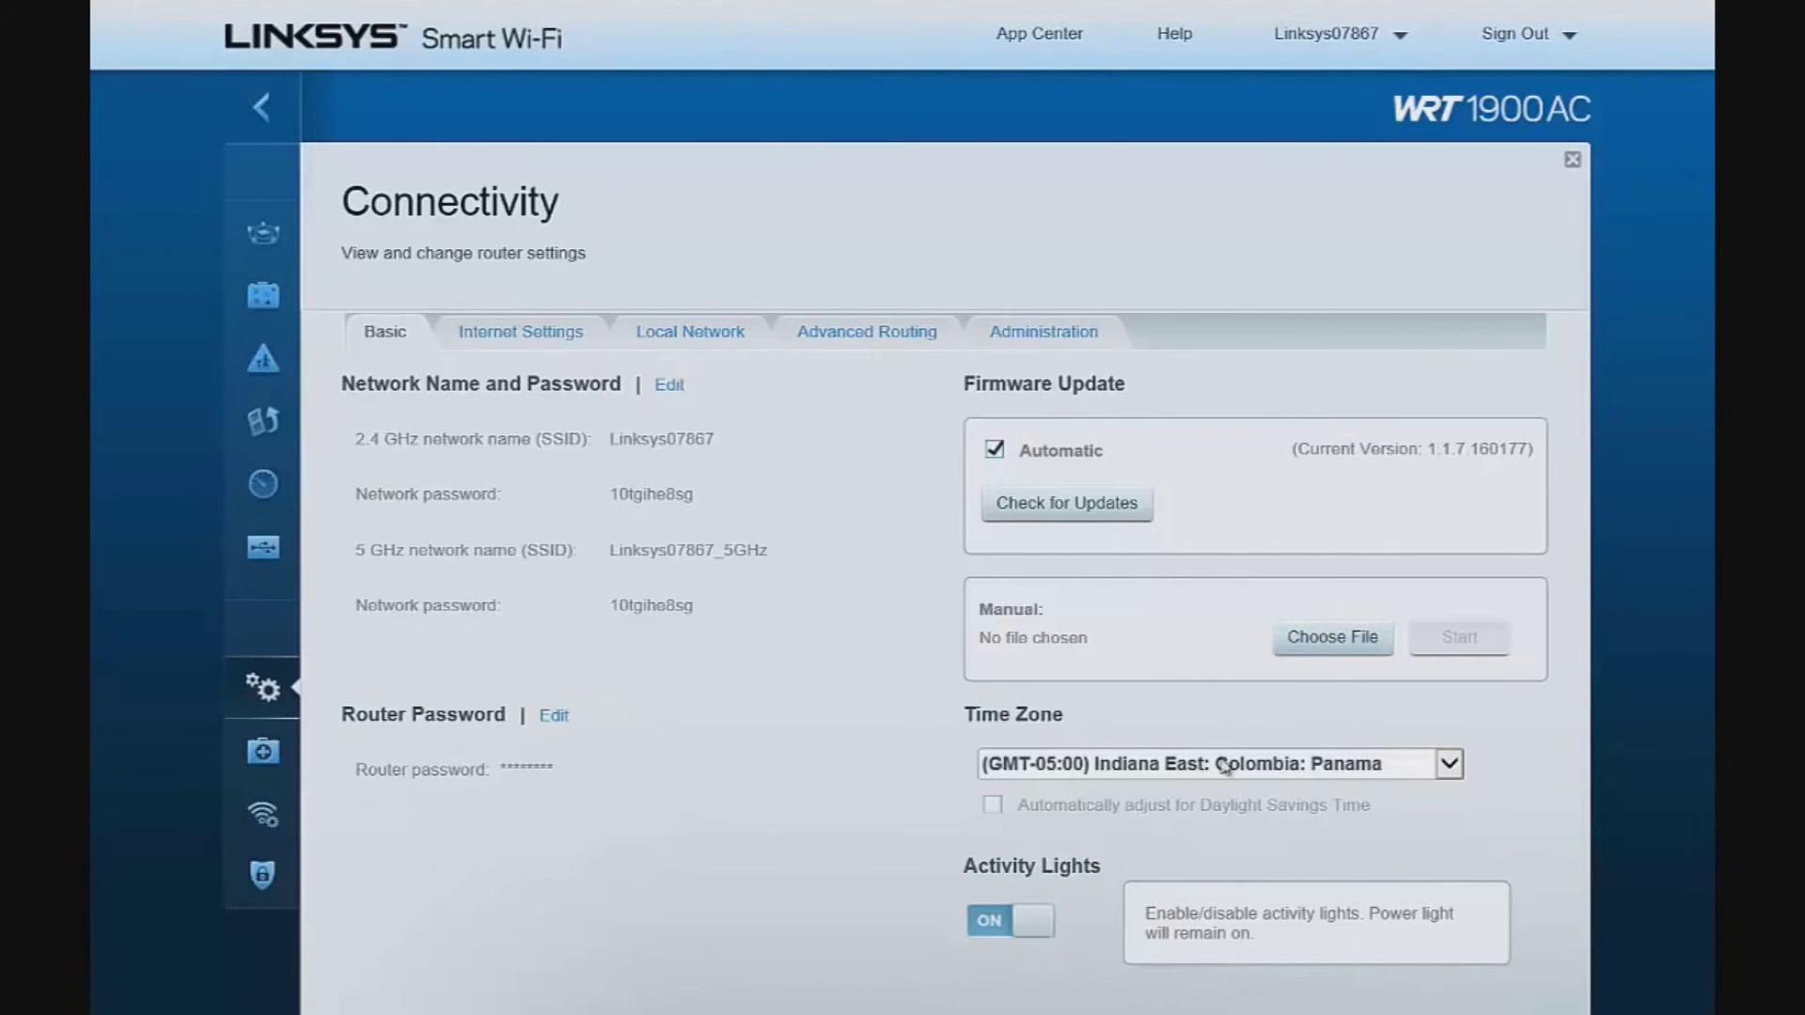
left_click(1000, 932)
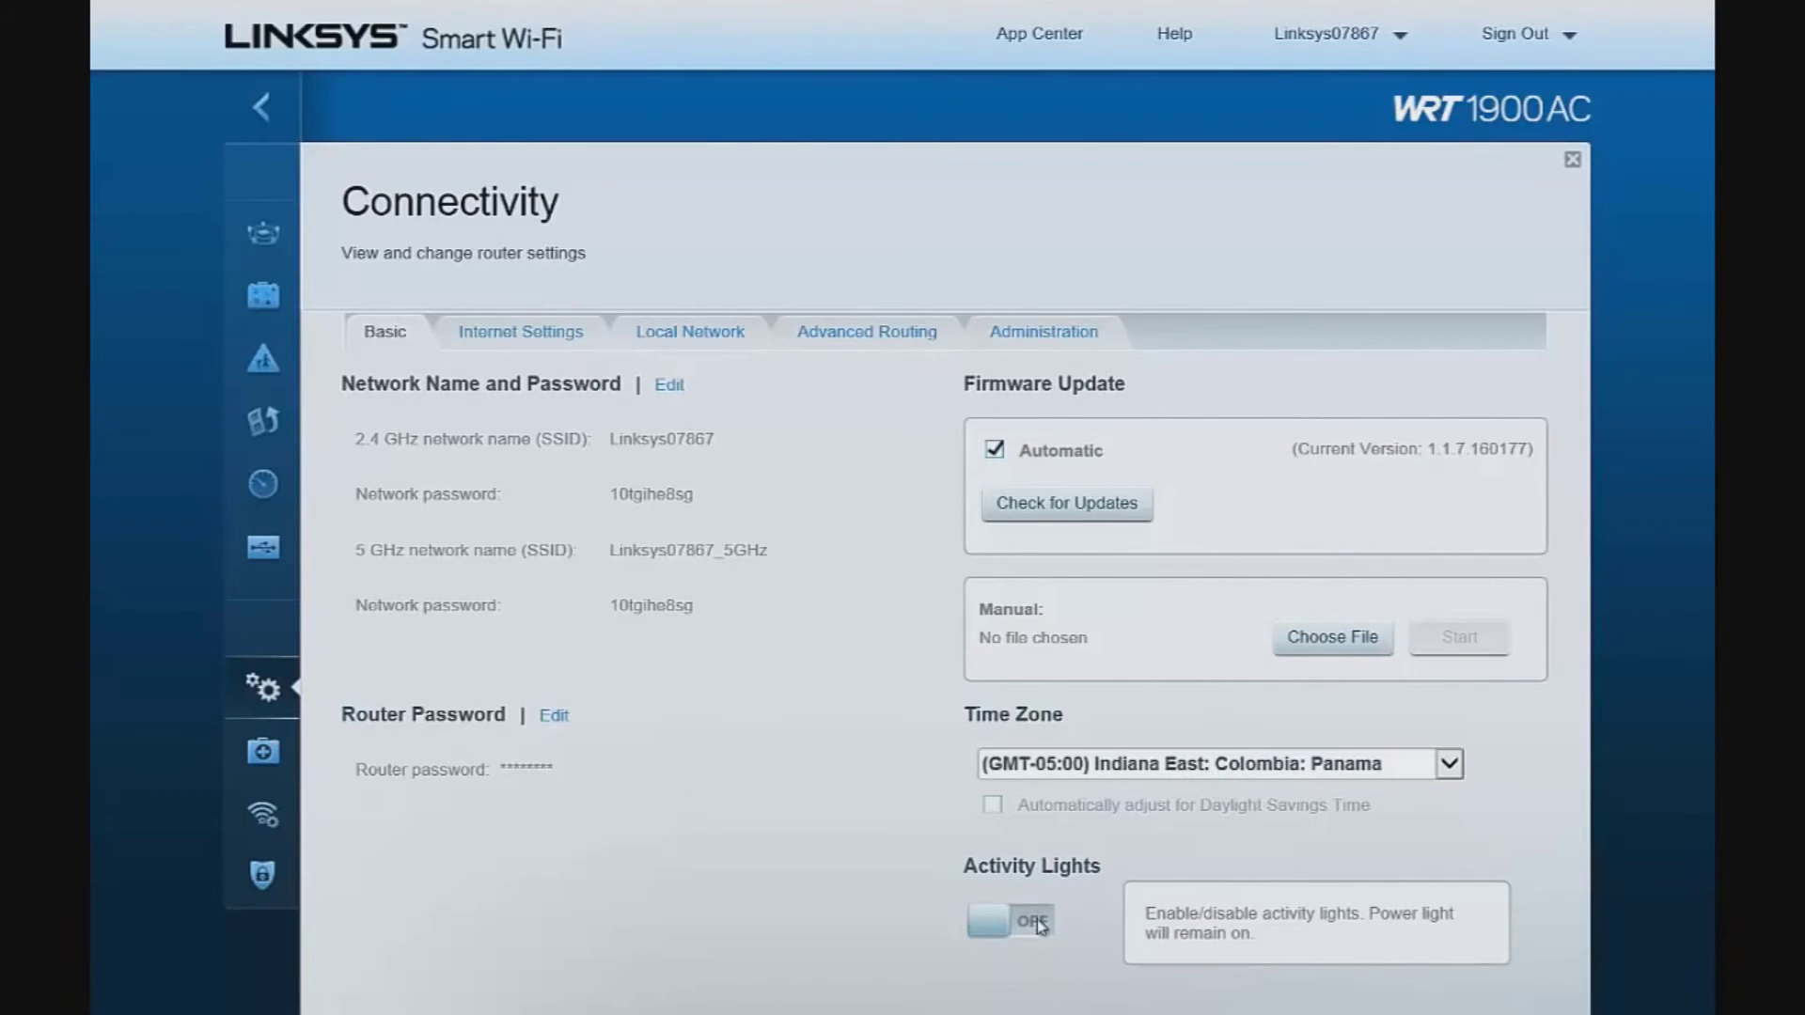
left_click(1041, 926)
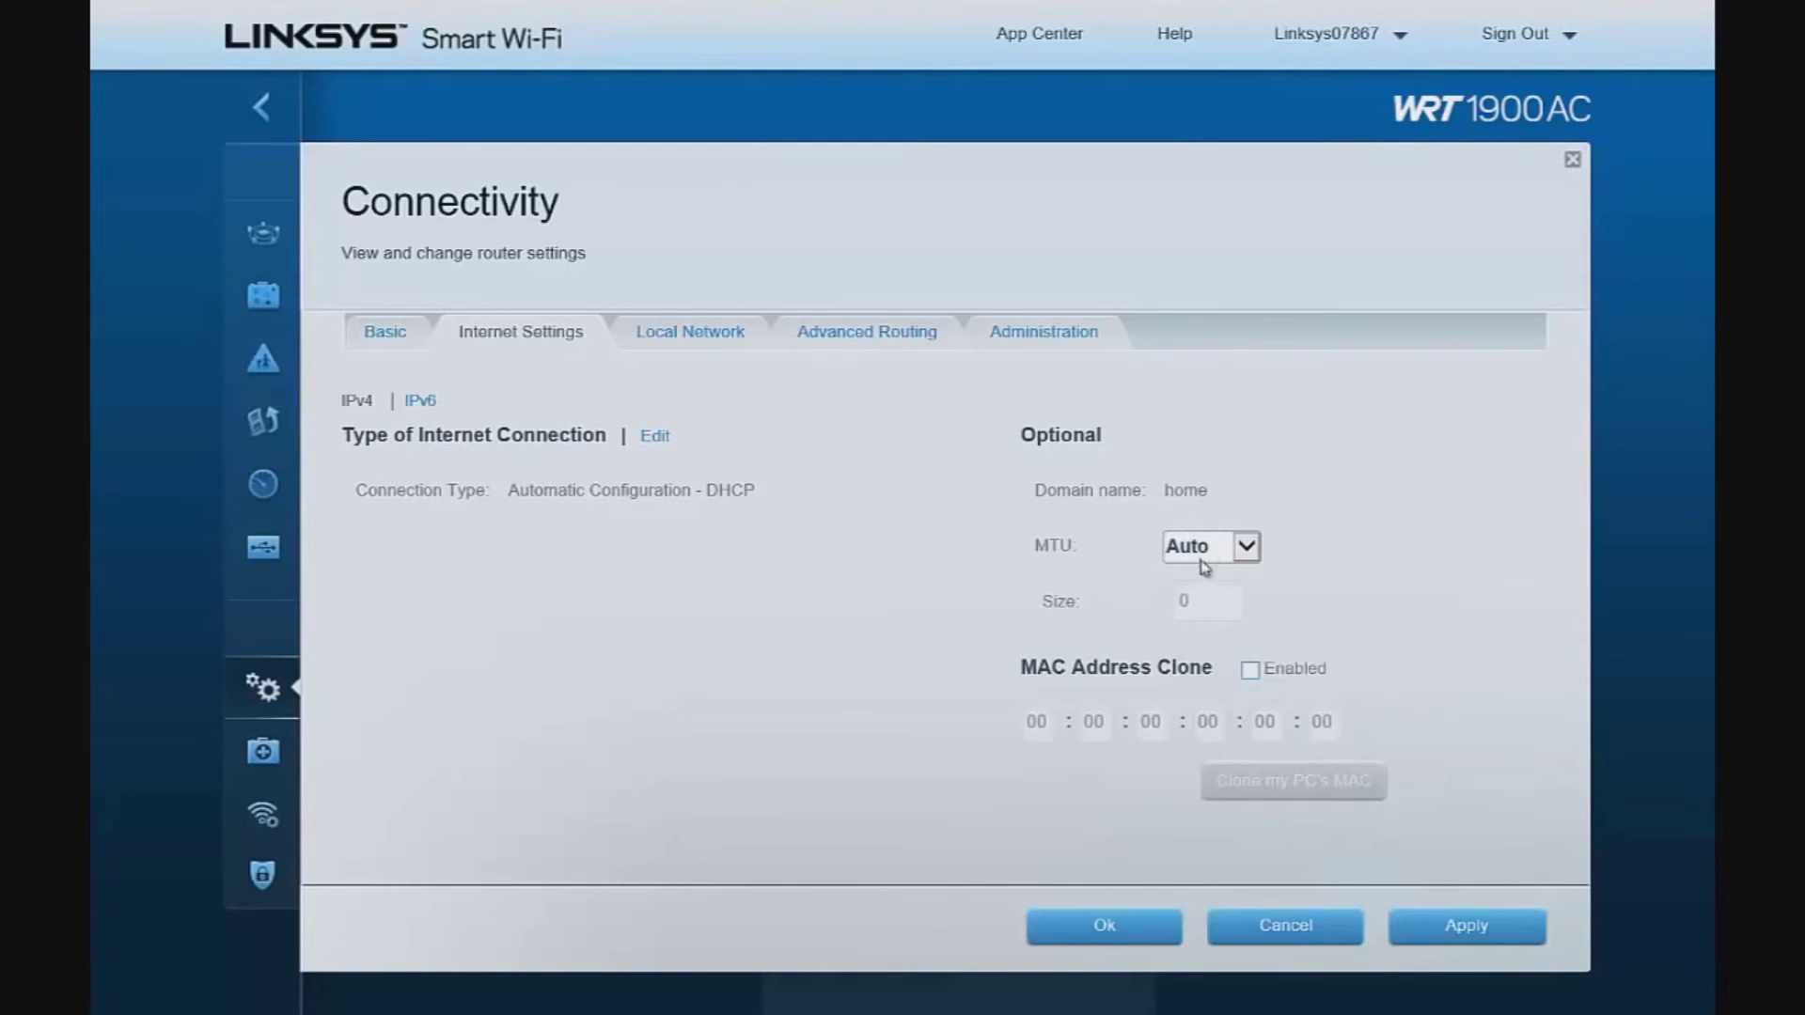
Browse the Local Network, Advanced Routing and Administration tabs of Connectivity
left_click(694, 337)
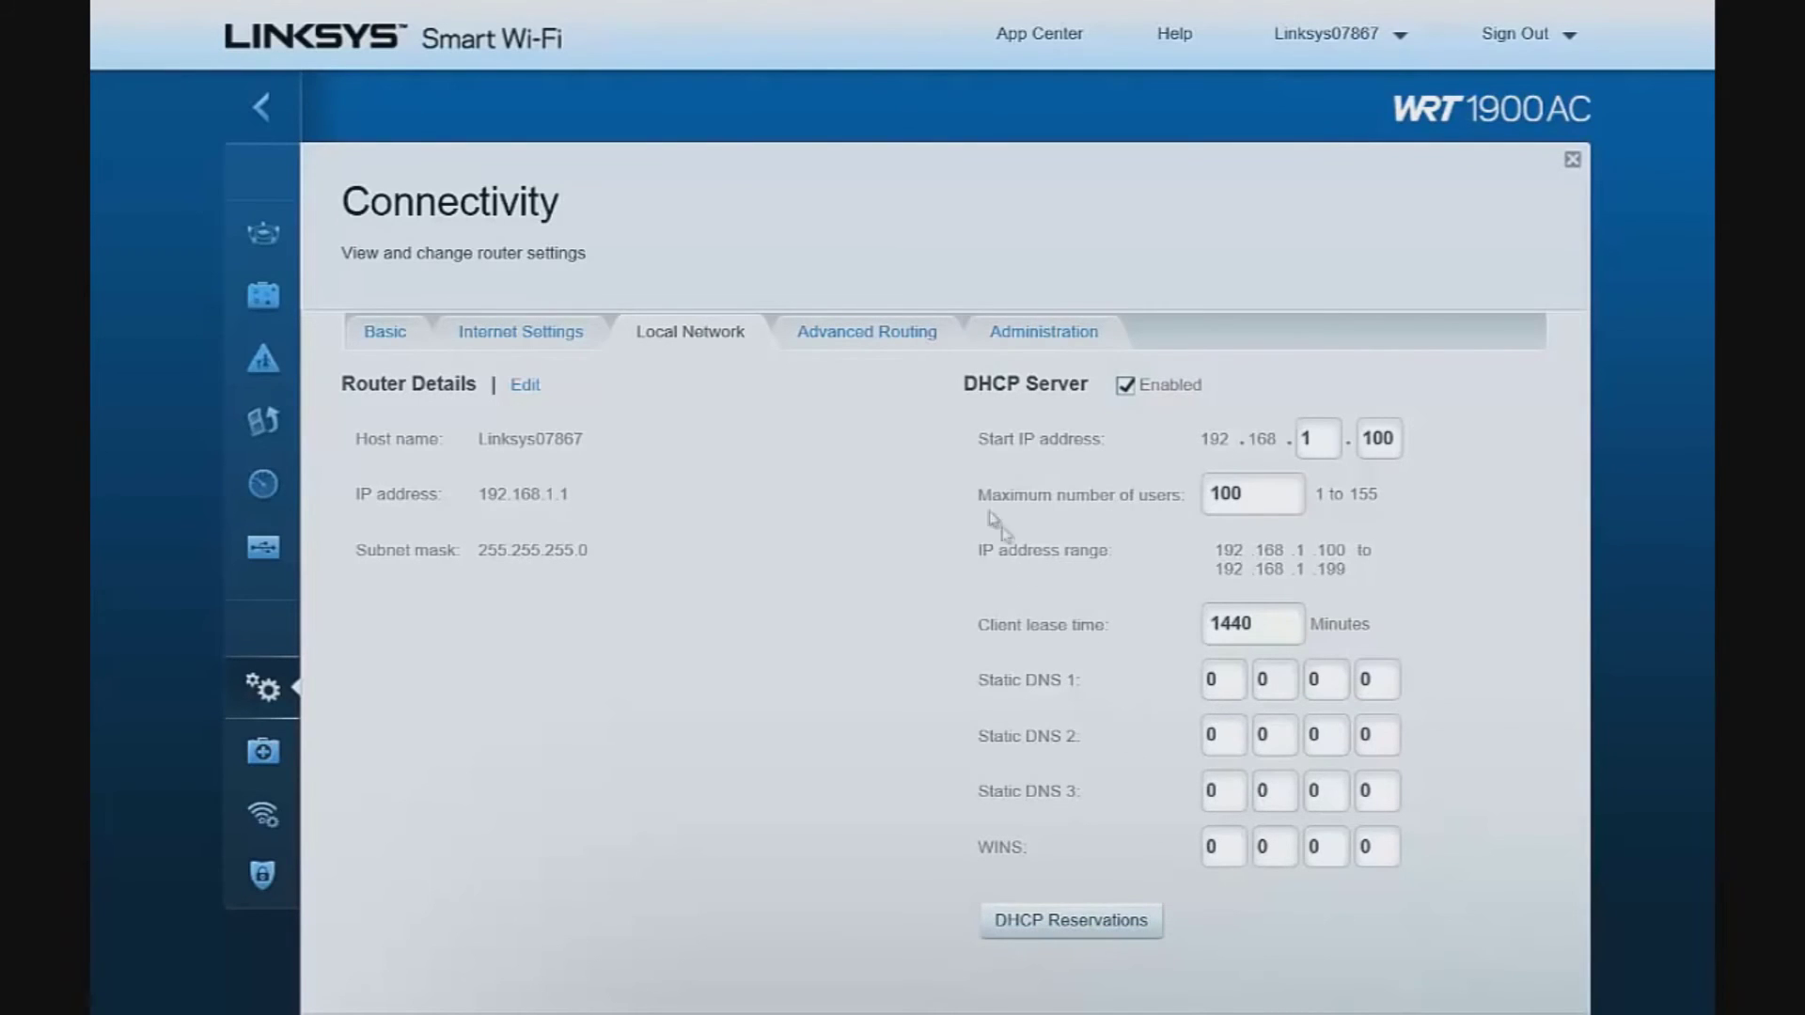
left_click(849, 345)
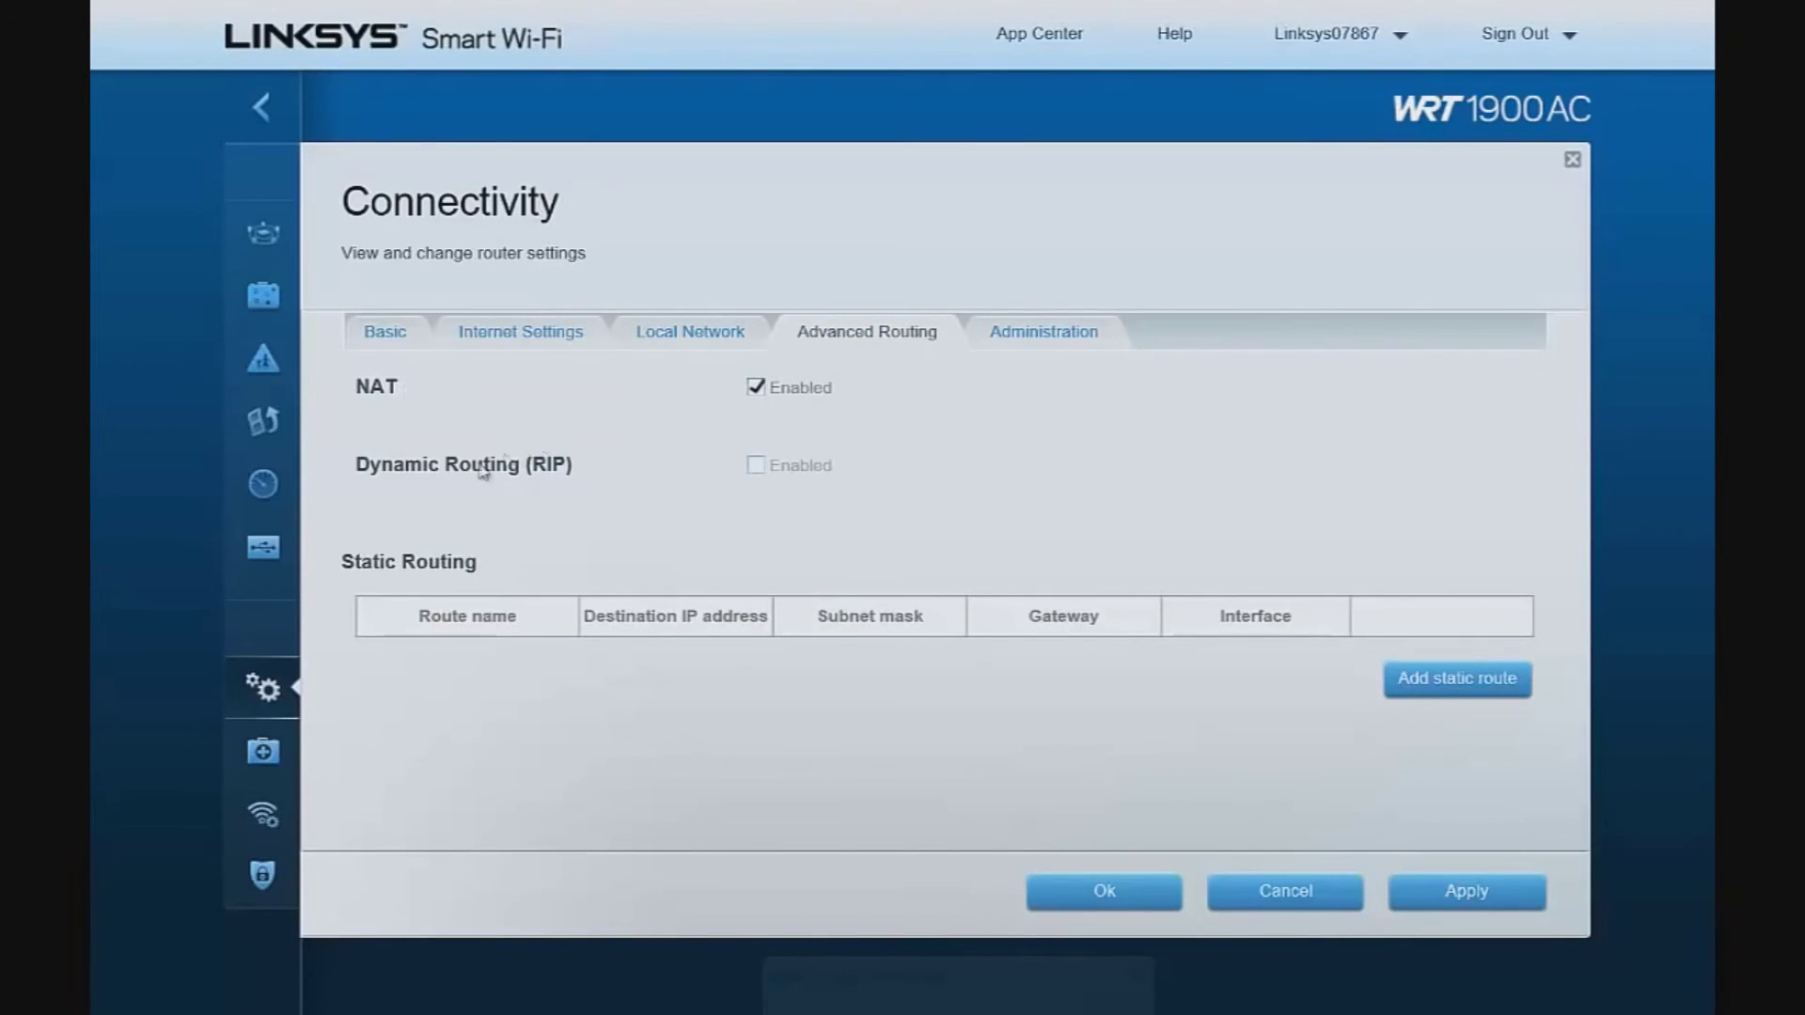
left_click(1012, 350)
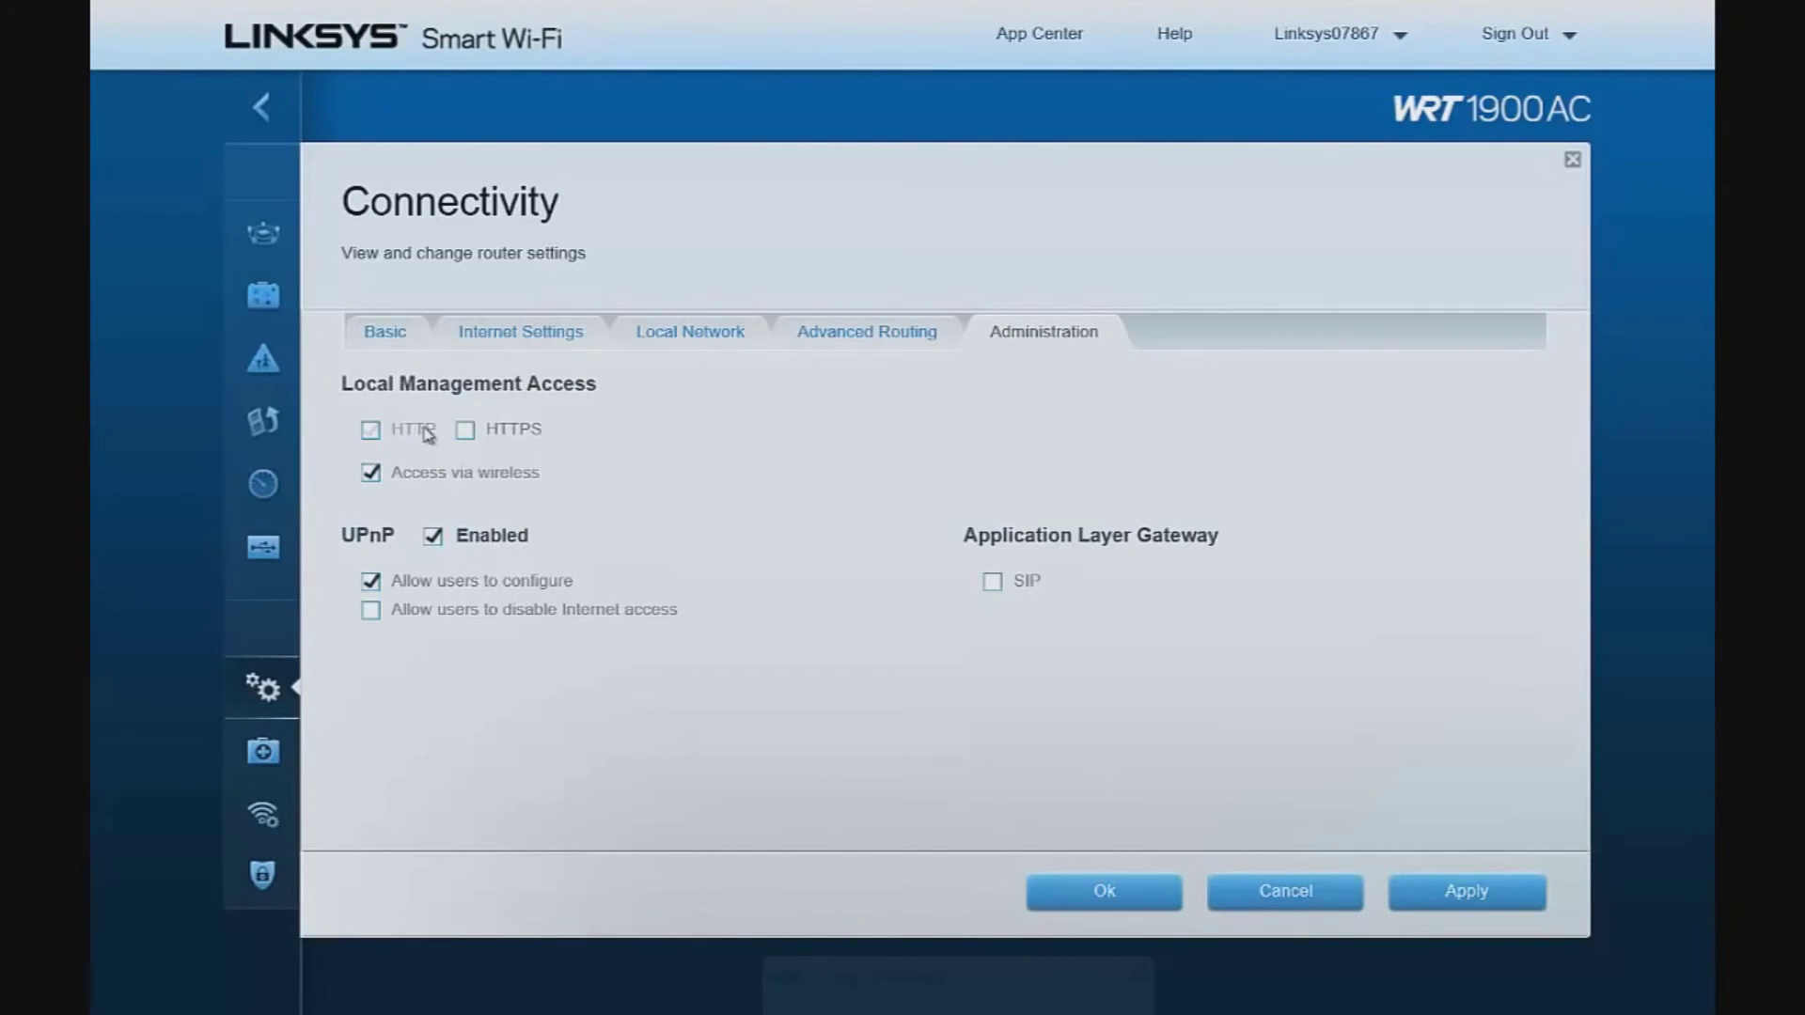
Enable HTTPS local management, disable UPnP, and save the Connectivity settings with Ok
left_click(520, 437)
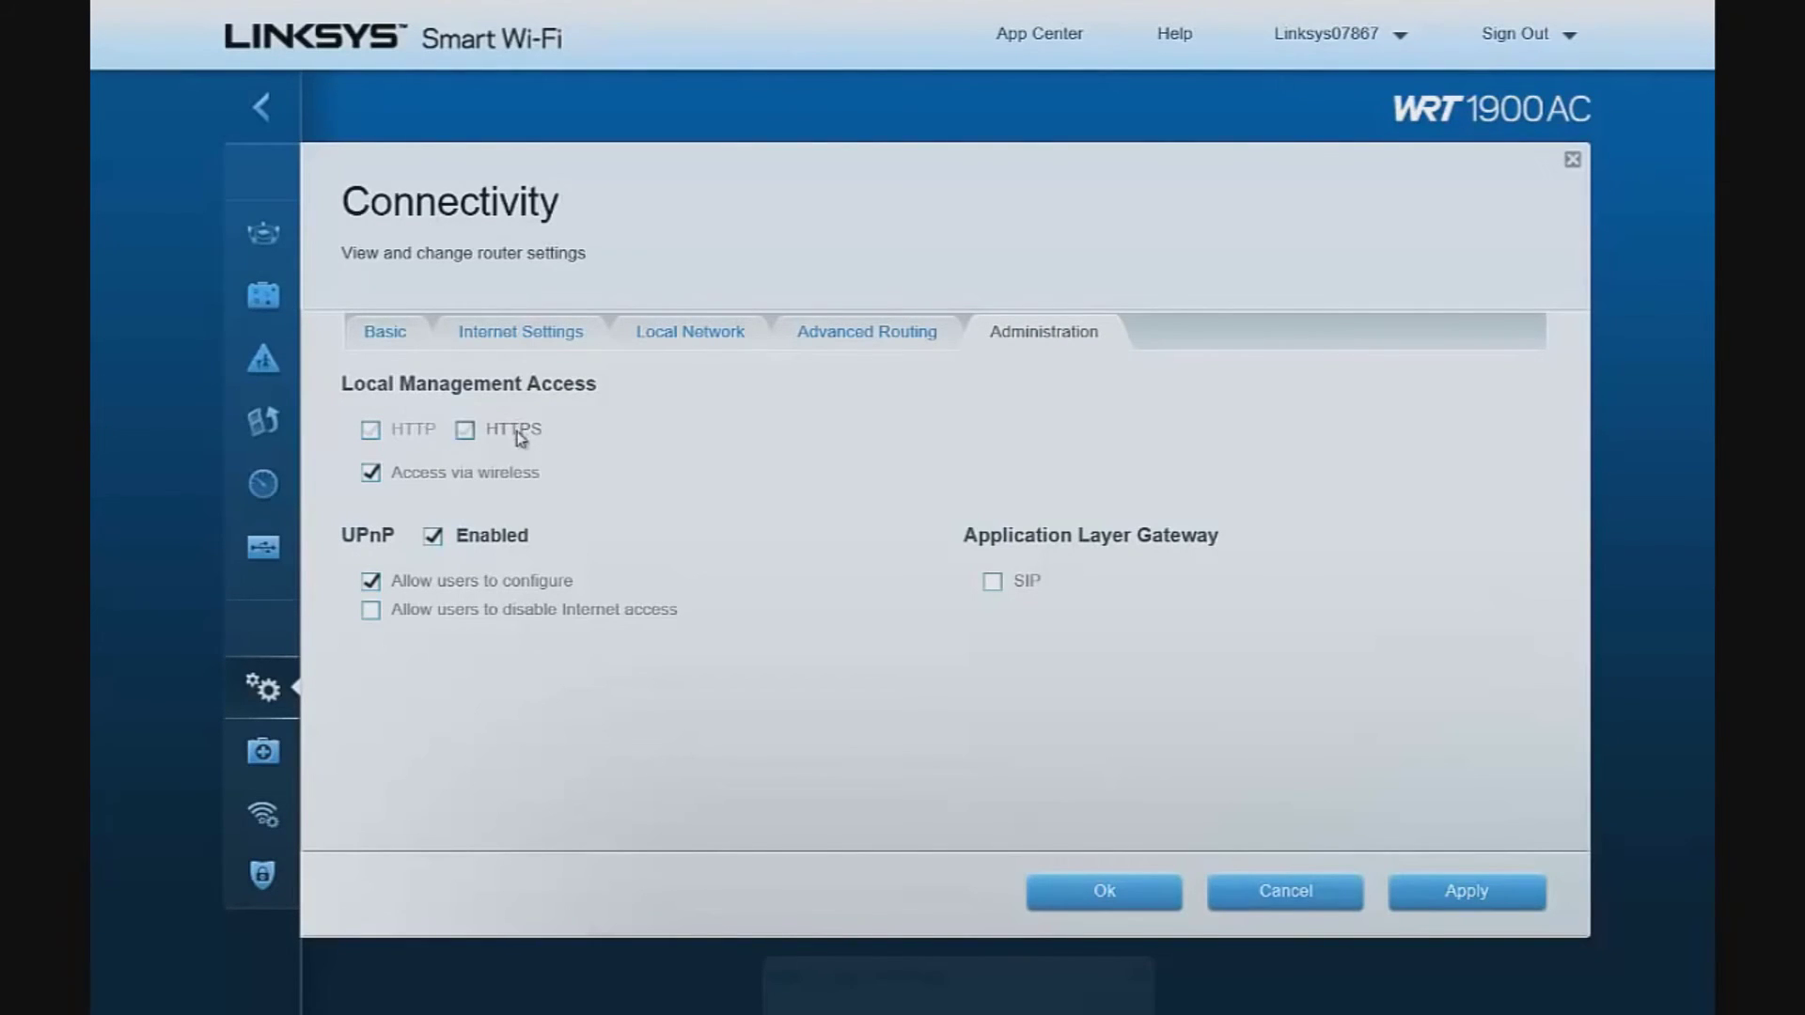
left_click(464, 430)
left_click(434, 539)
left_click(1114, 906)
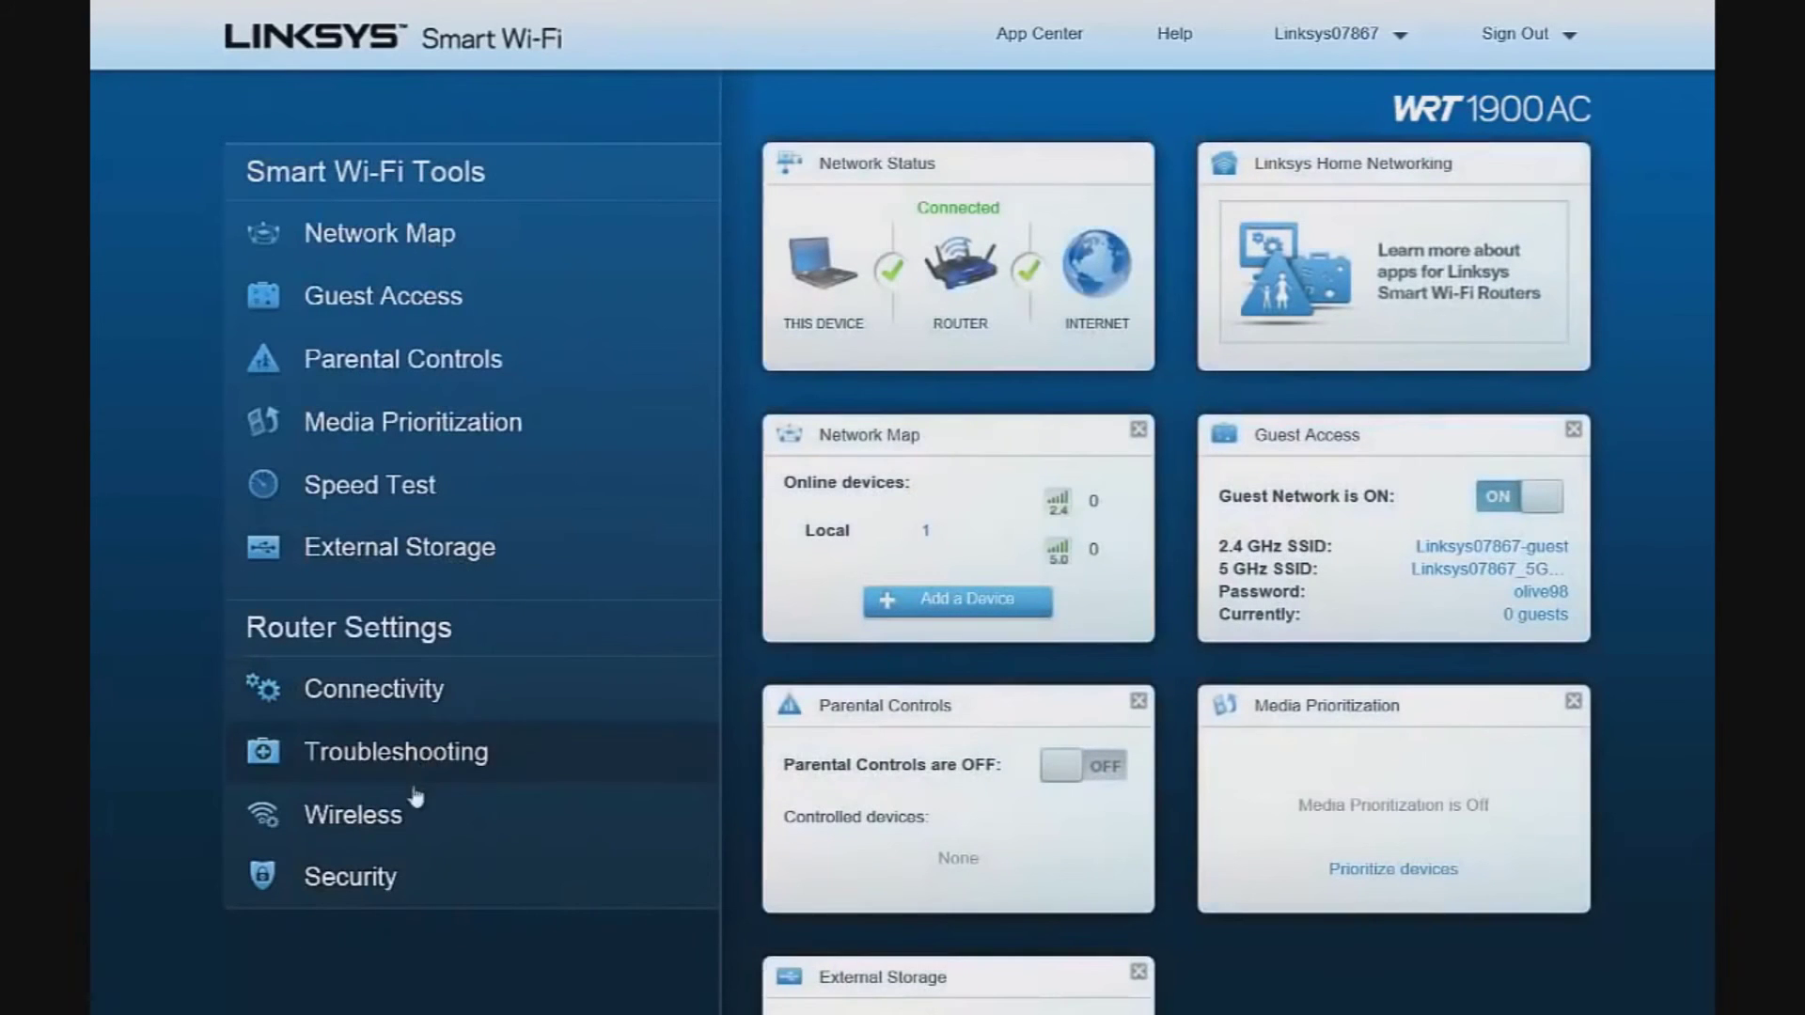
left_click(373, 756)
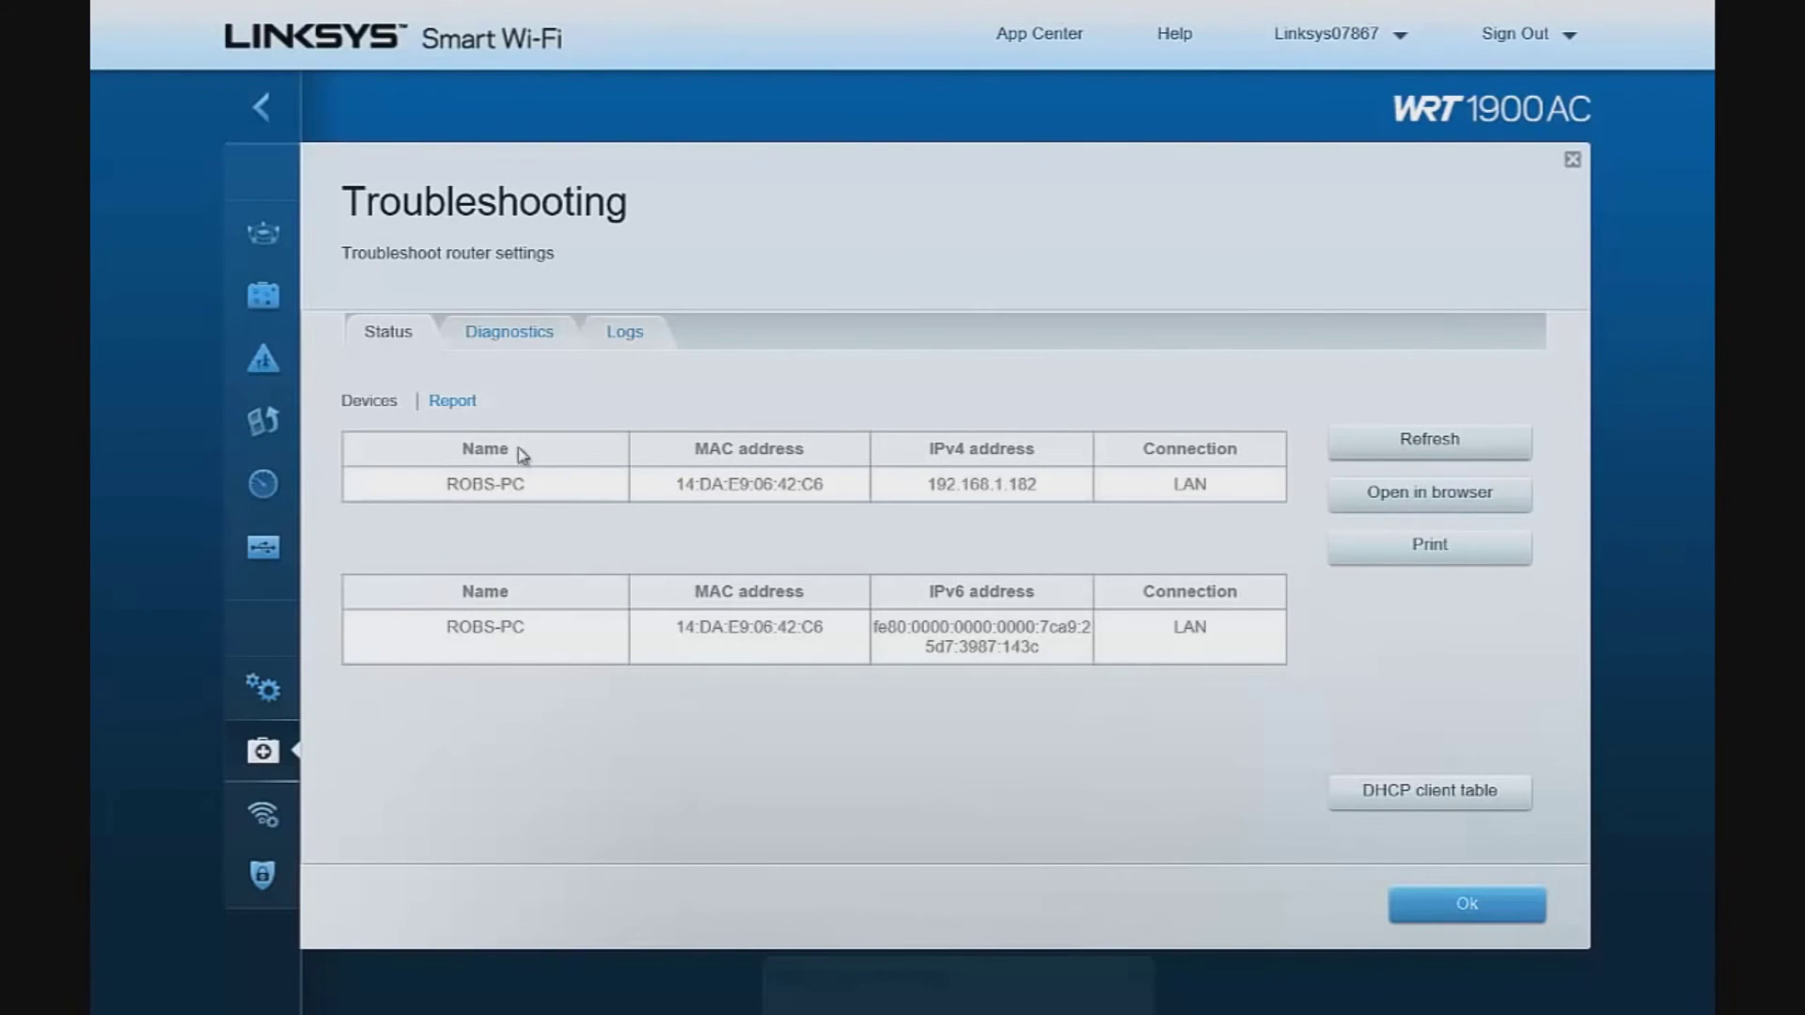
Read the full router status report listing connected devices' MAC and IP addresses
left_click(460, 404)
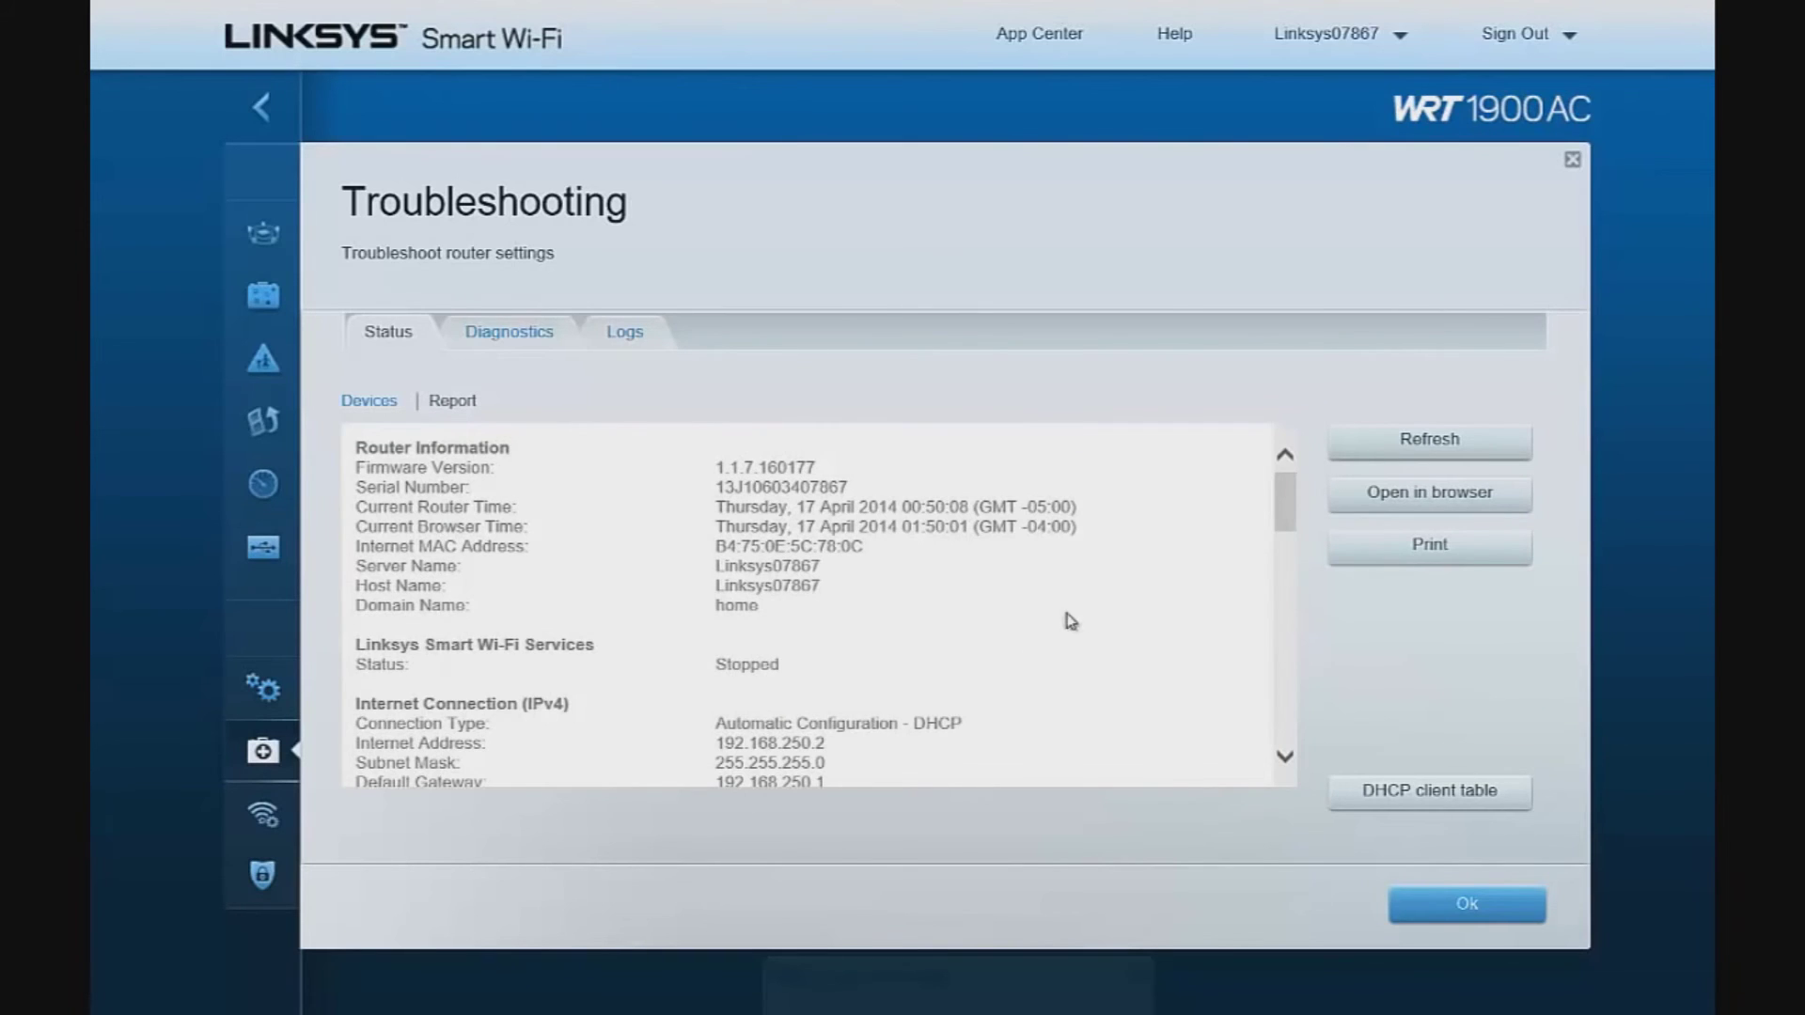
scroll(1072, 616, "down", 10)
scroll(1034, 626, "down", 2)
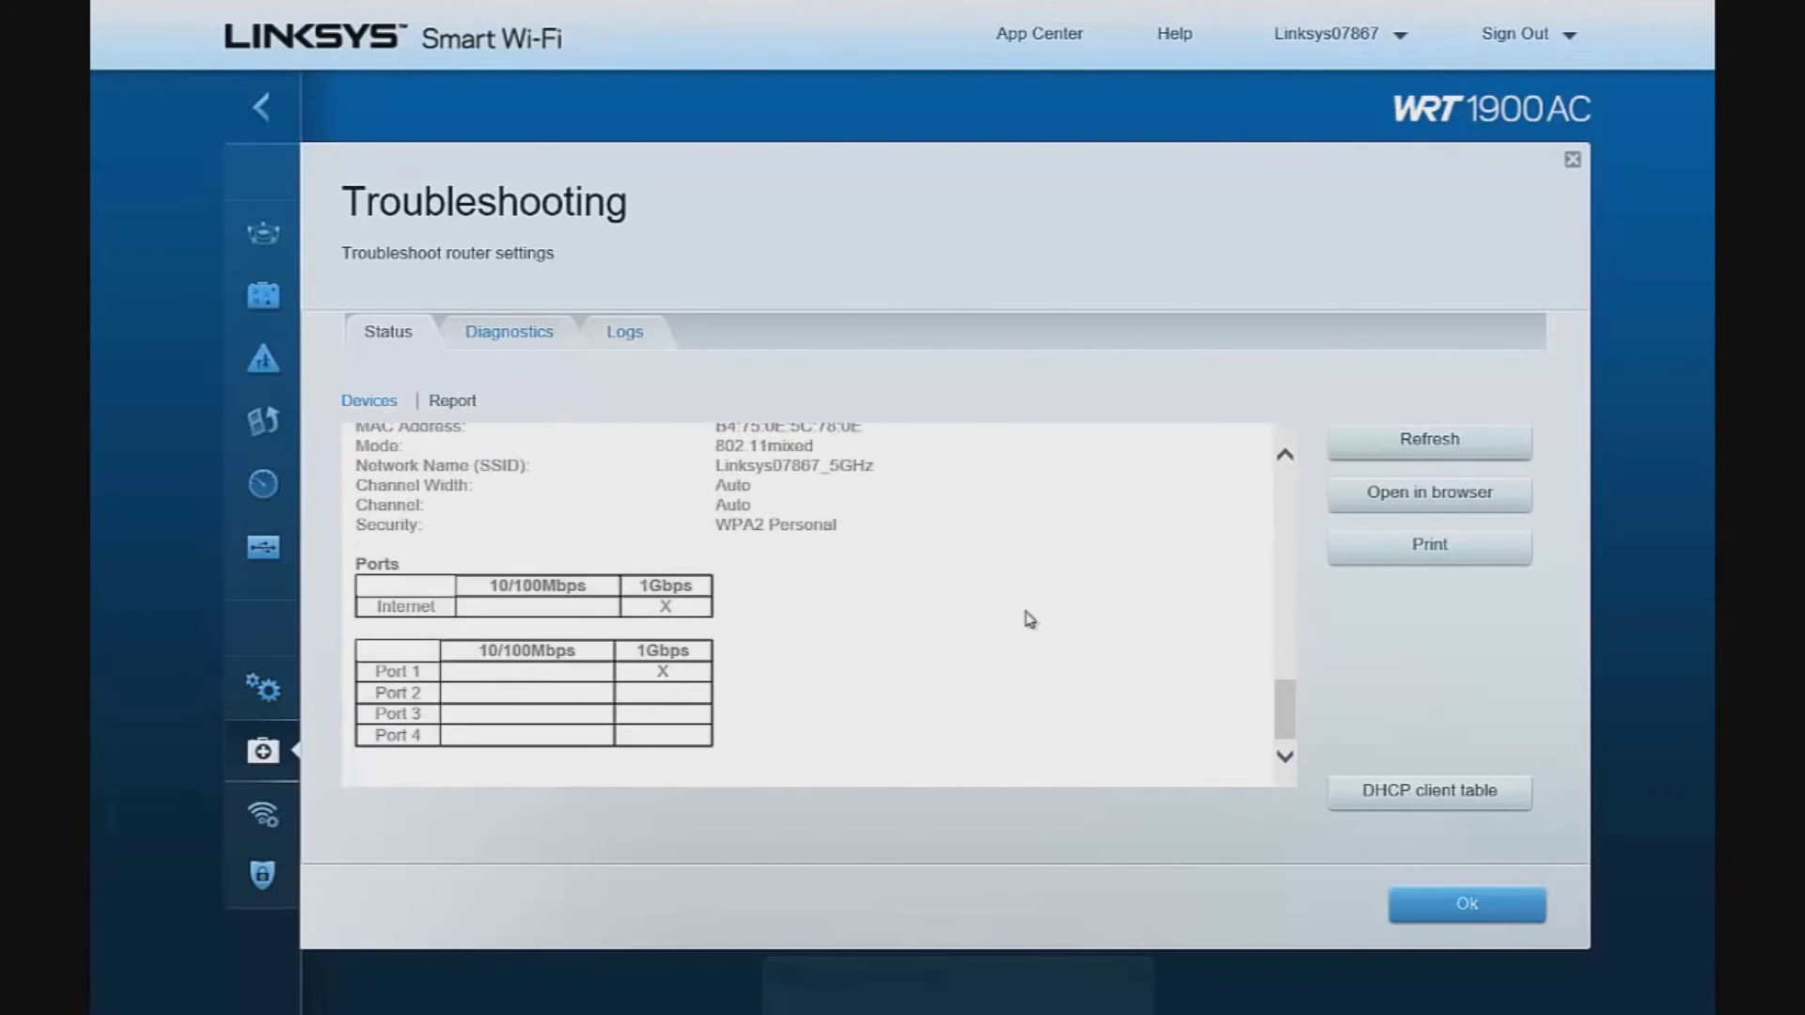
scroll(1015, 617, "up", 4)
scroll(986, 623, "up", 2)
scroll(987, 623, "down", 1)
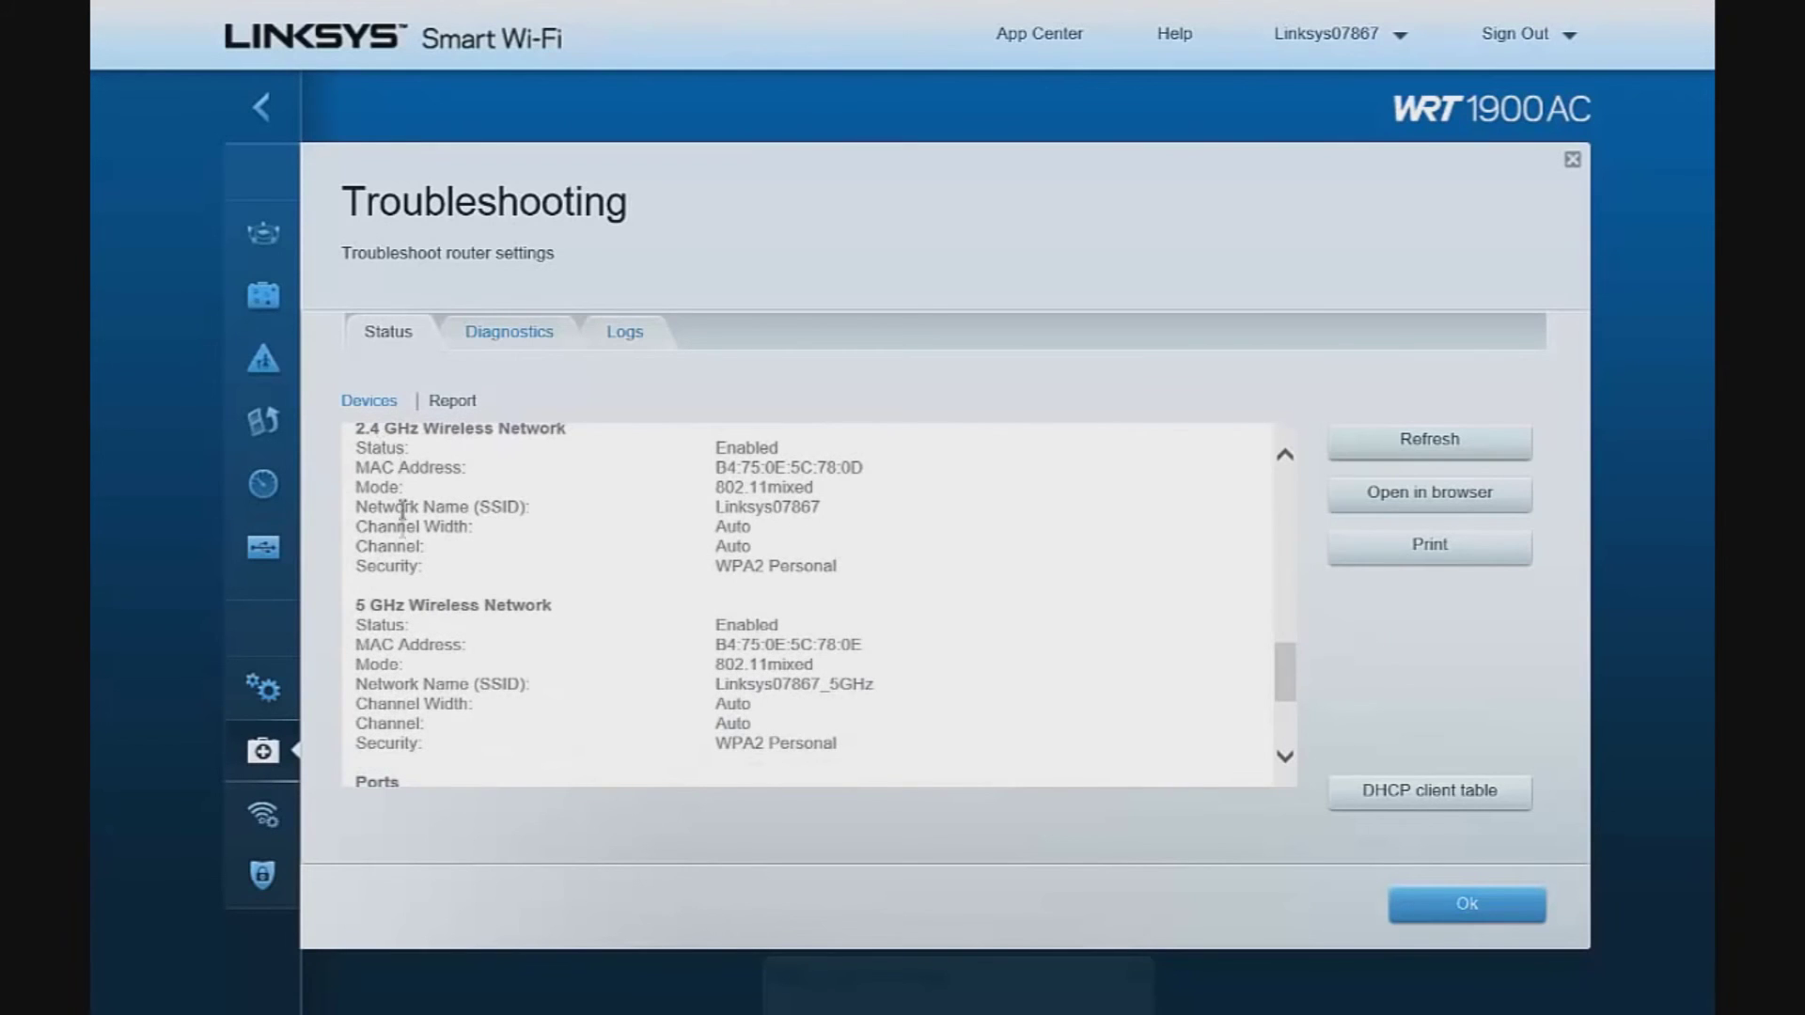
left_click(1463, 930)
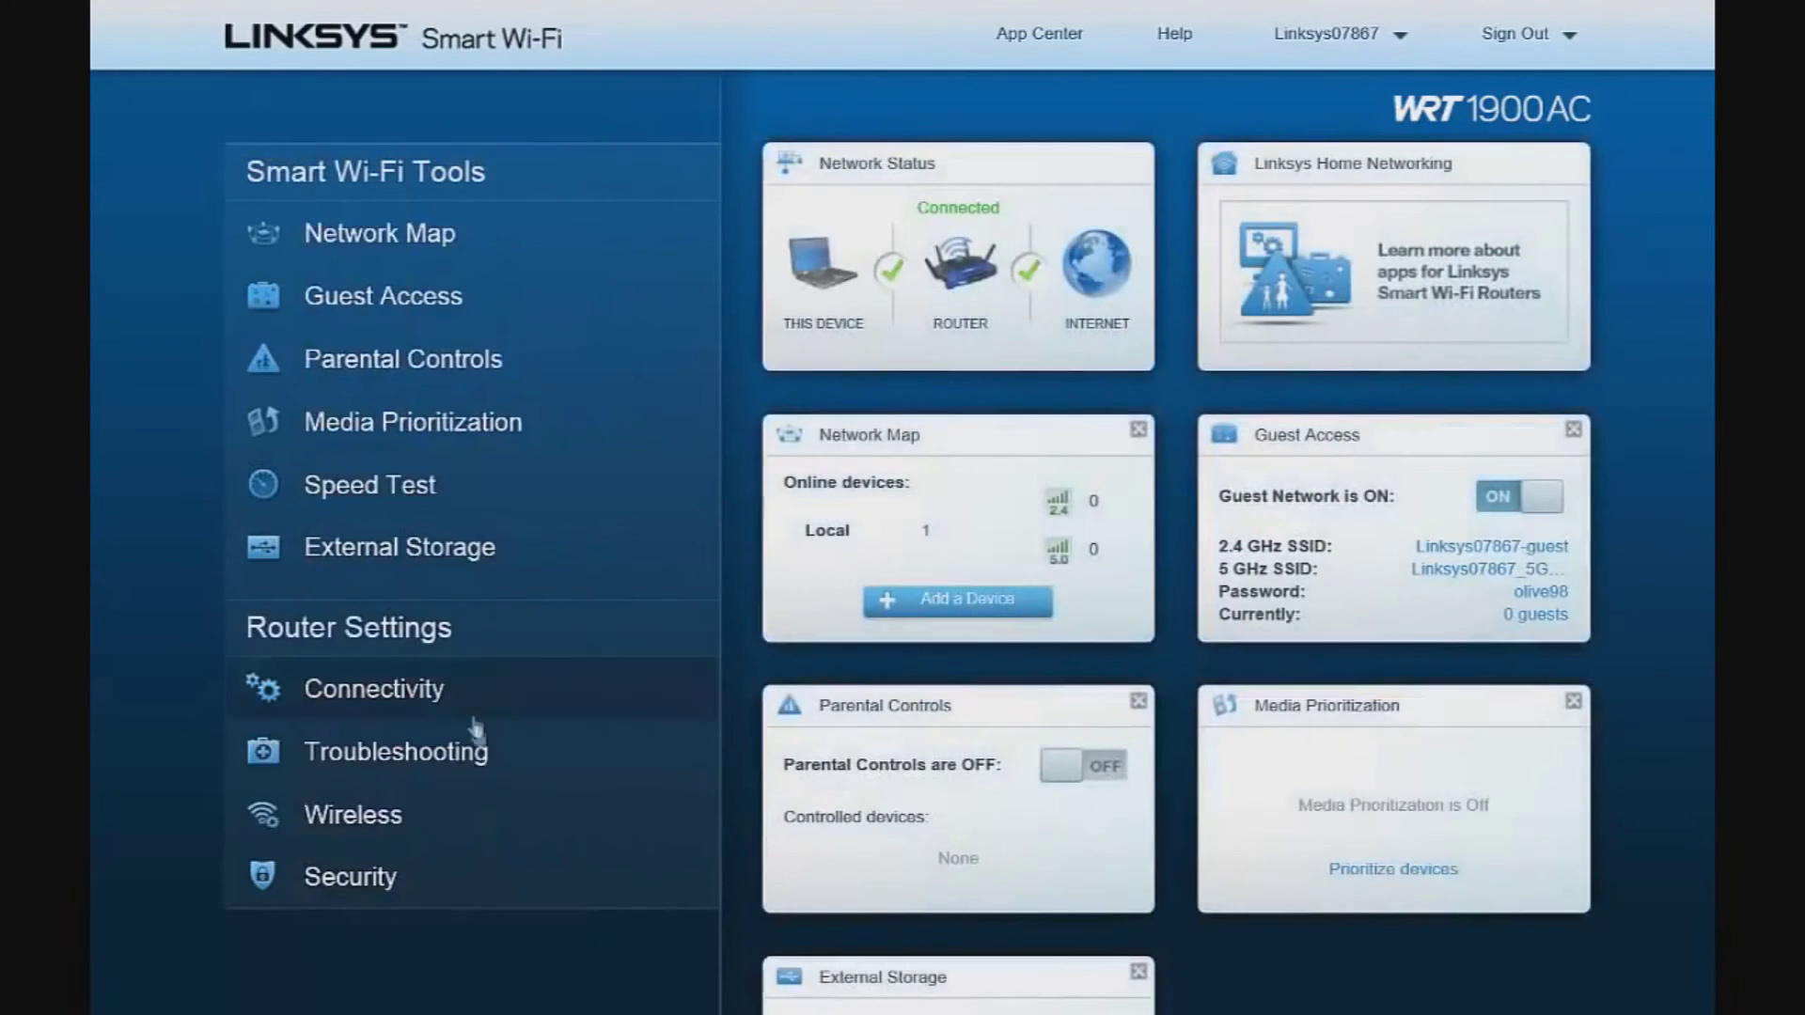
left_click(478, 757)
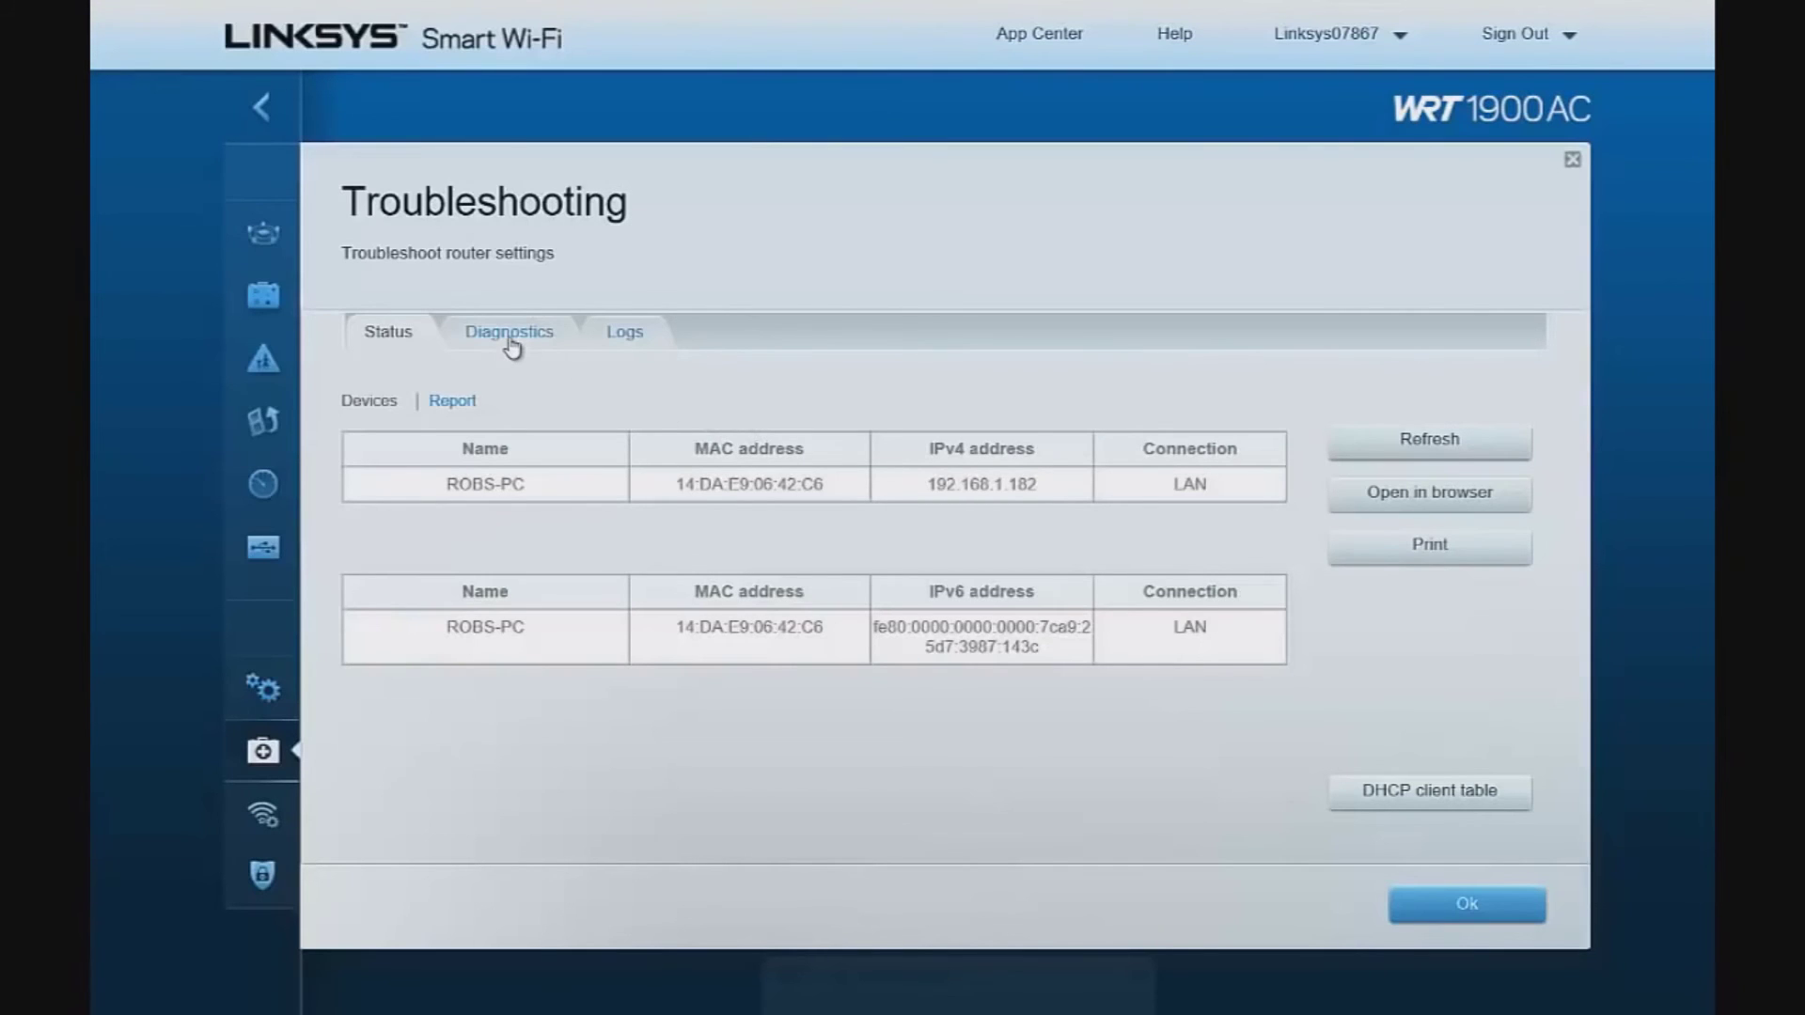
left_click(515, 344)
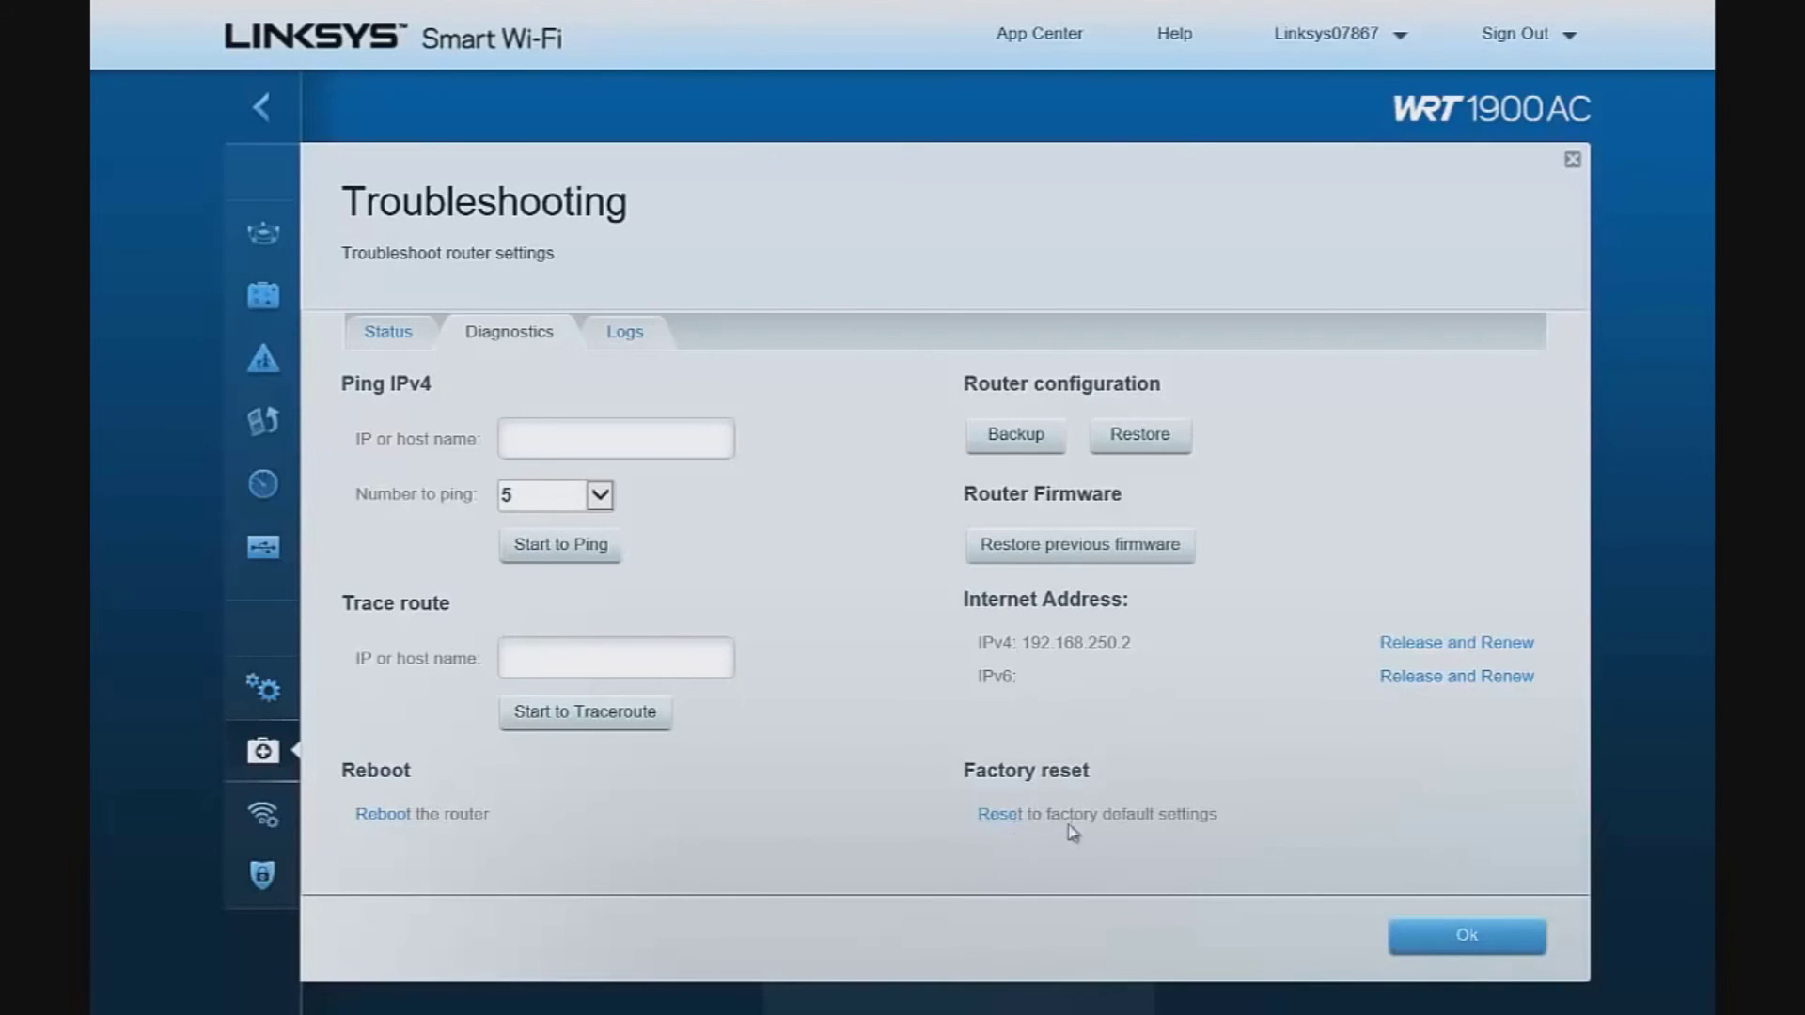
Close Troubleshooting after reviewing its Diagnostics tools
left_click(1471, 952)
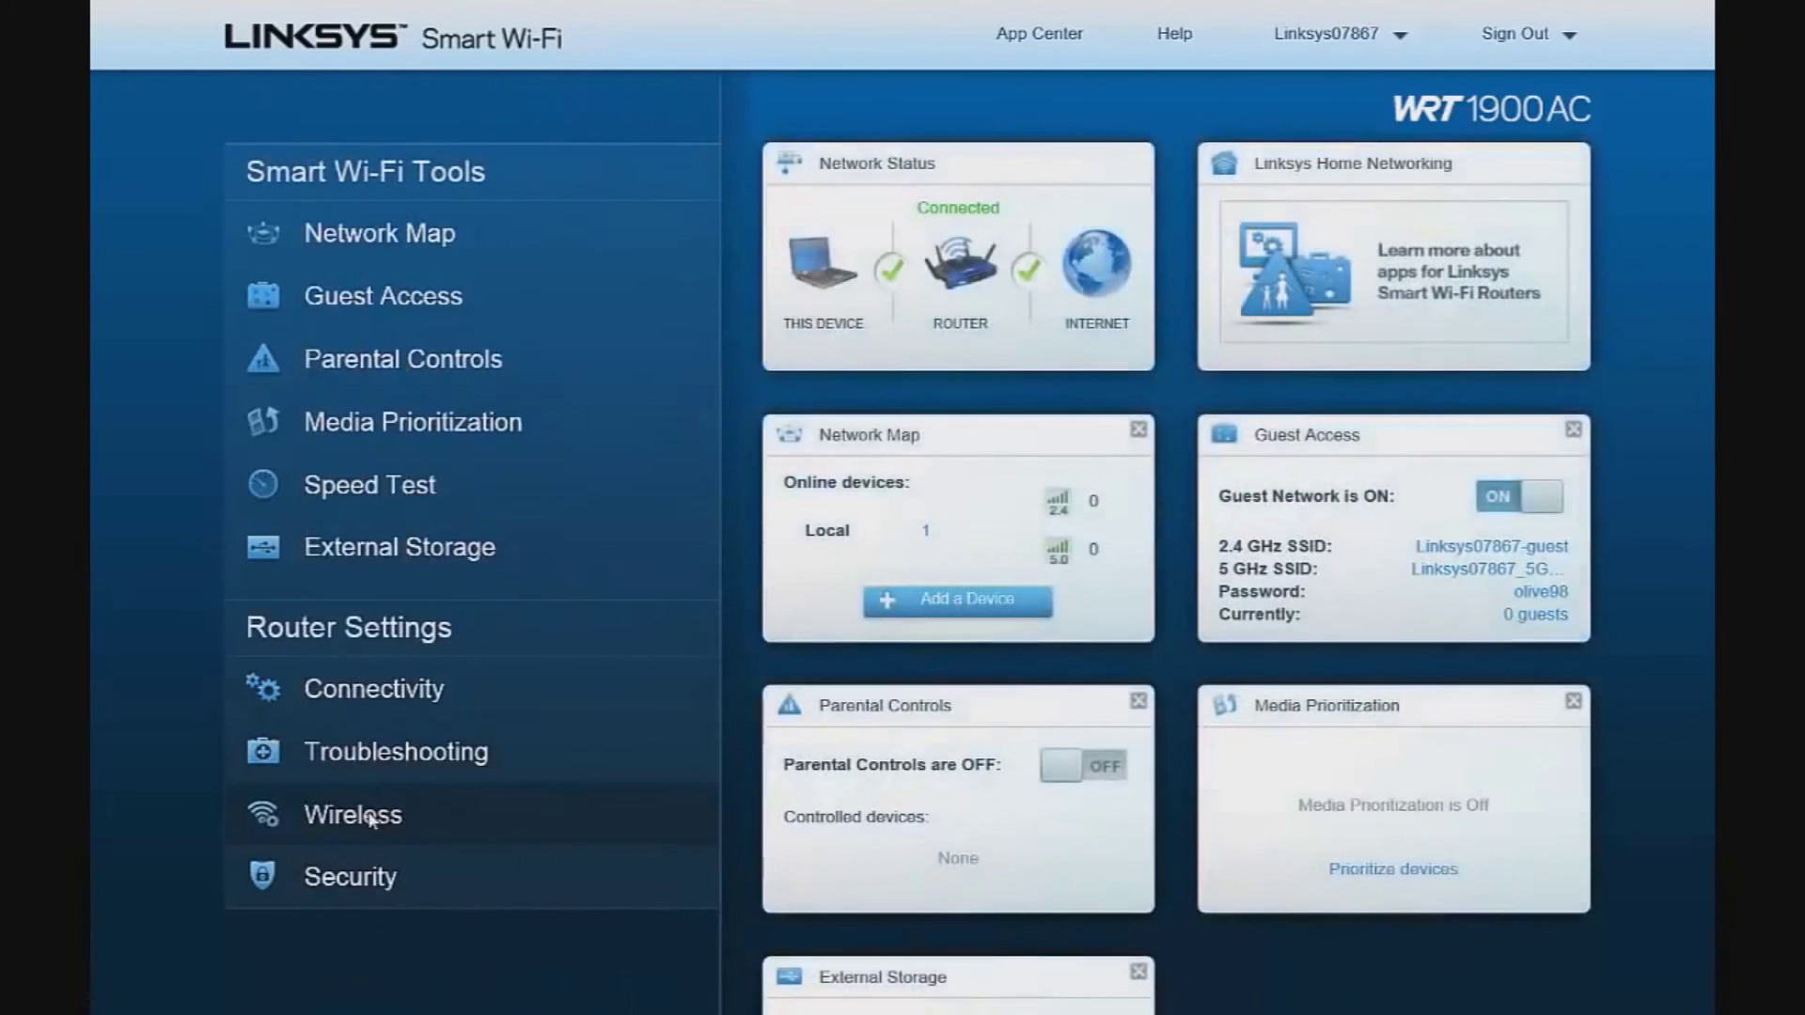
left_click(372, 821)
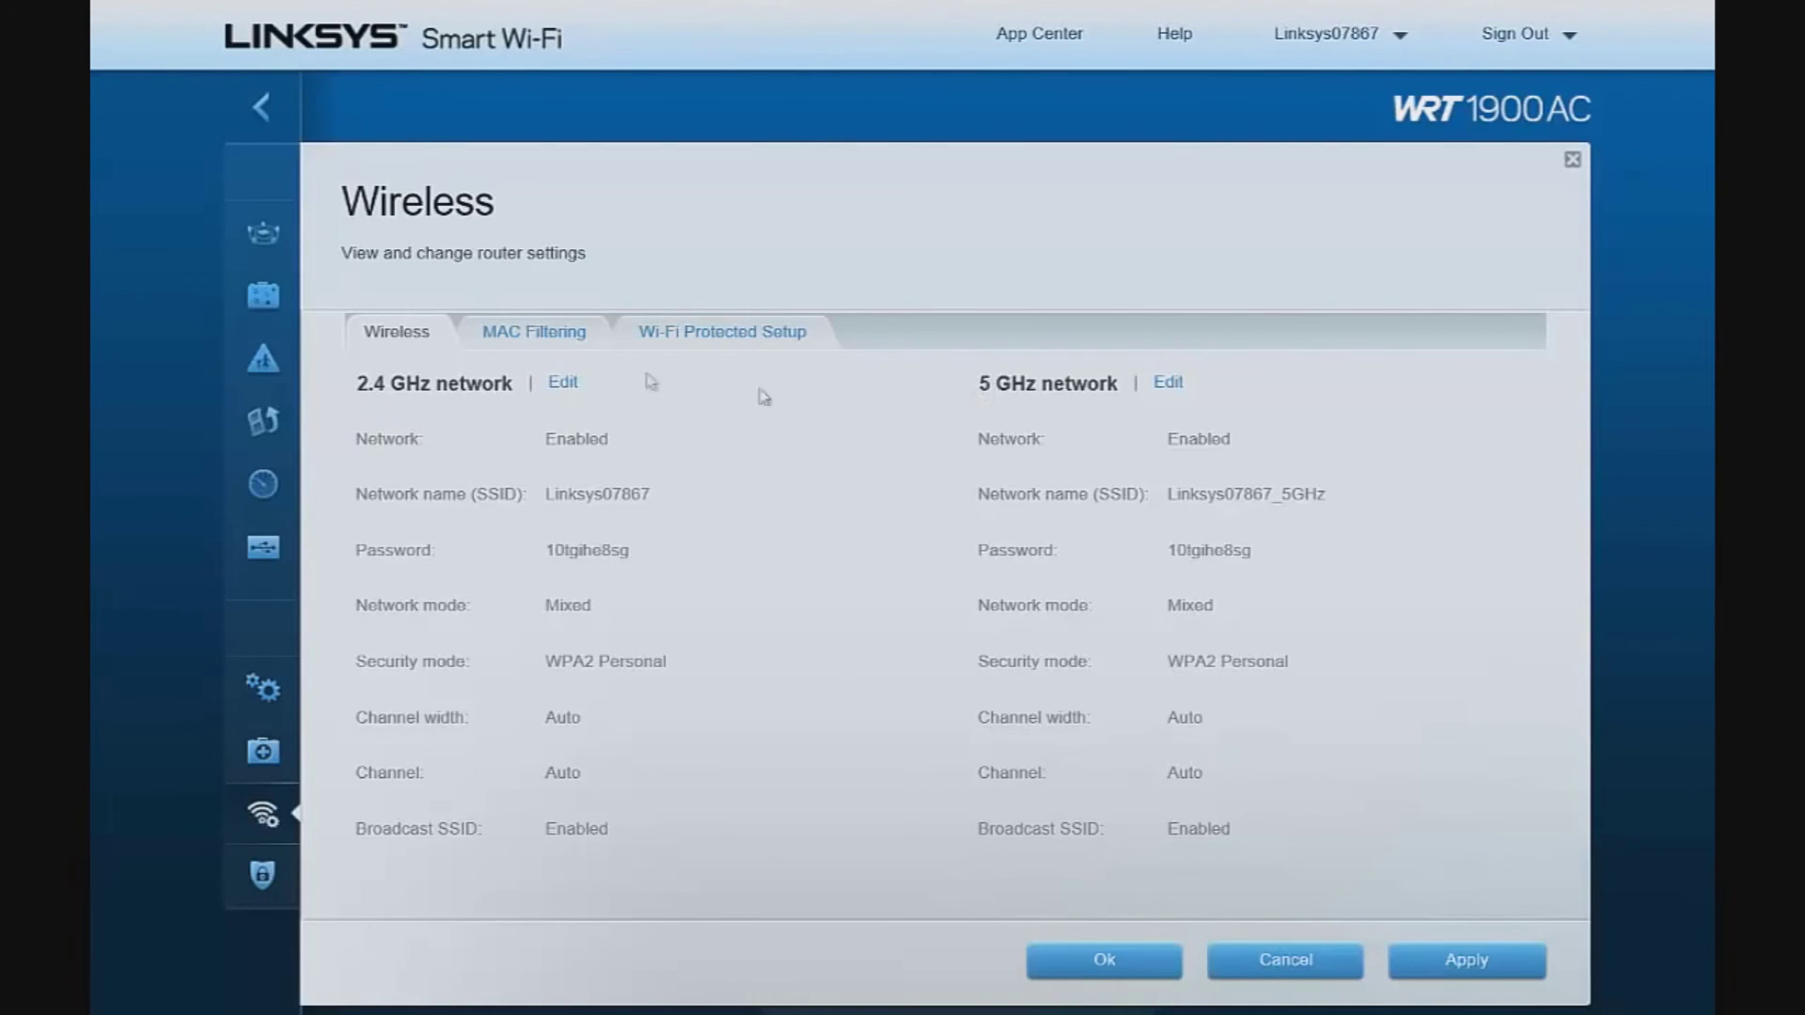
left_click(551, 344)
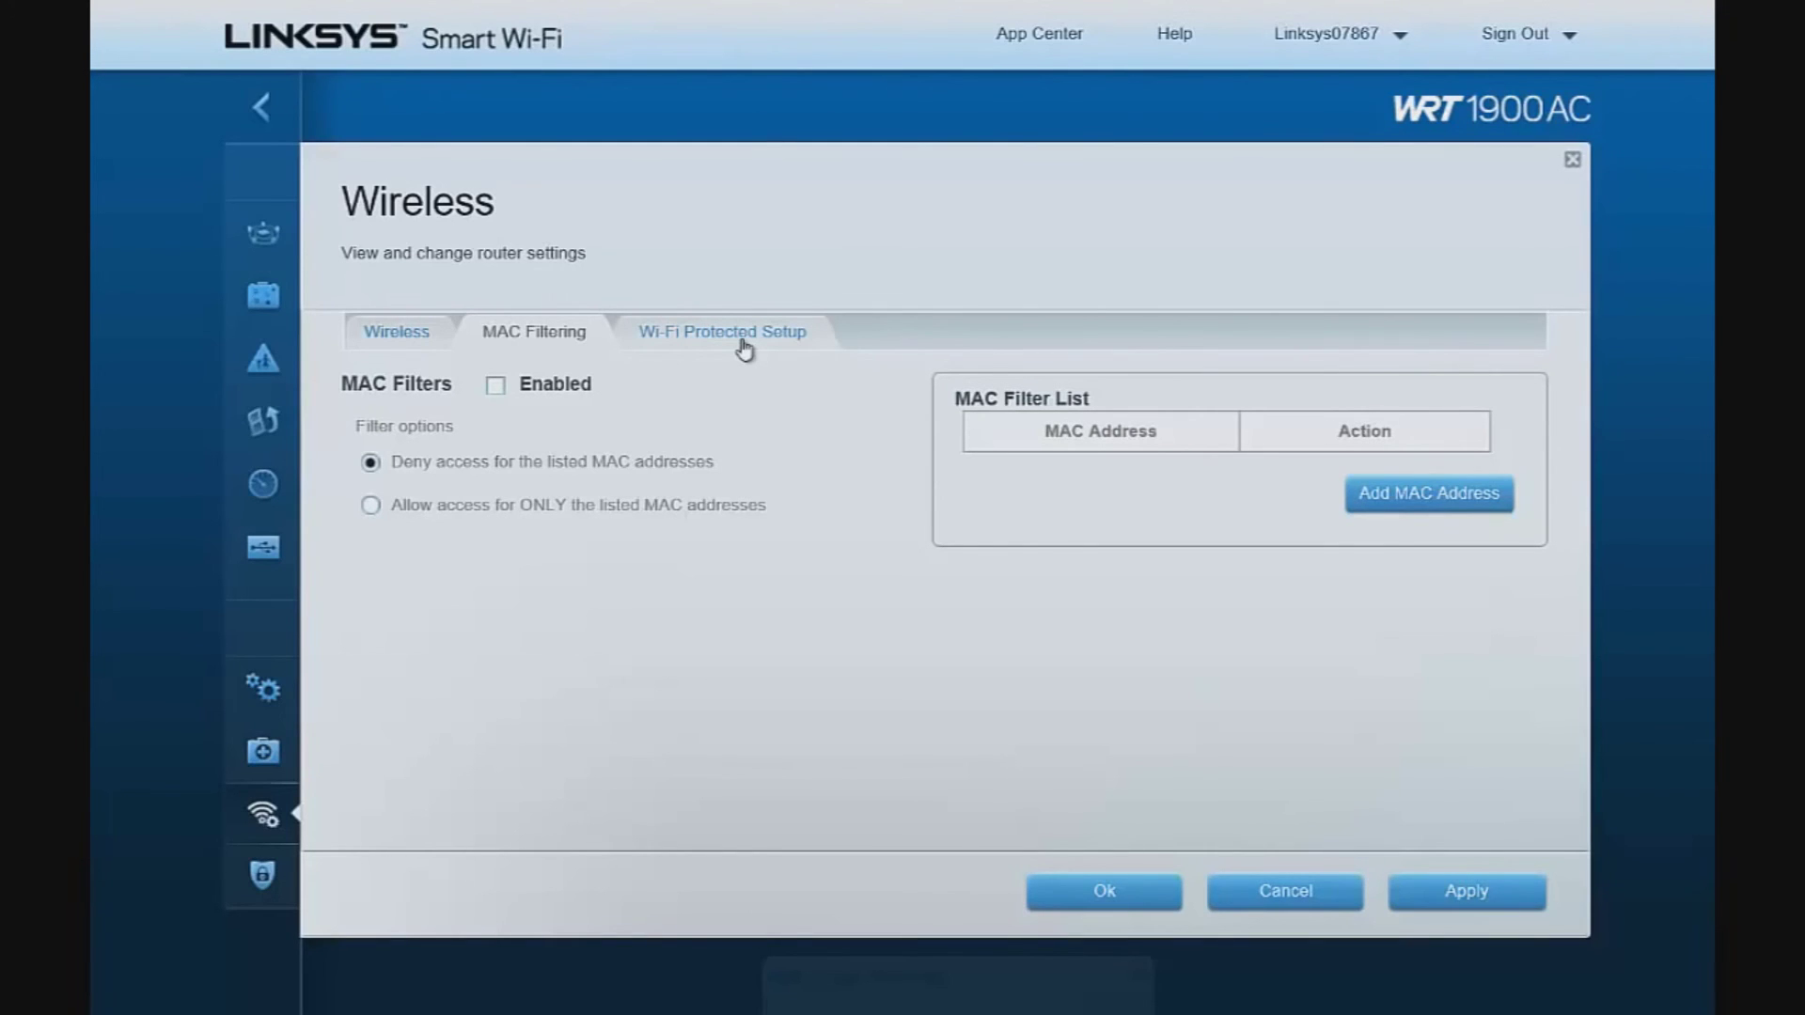
left_click(1262, 907)
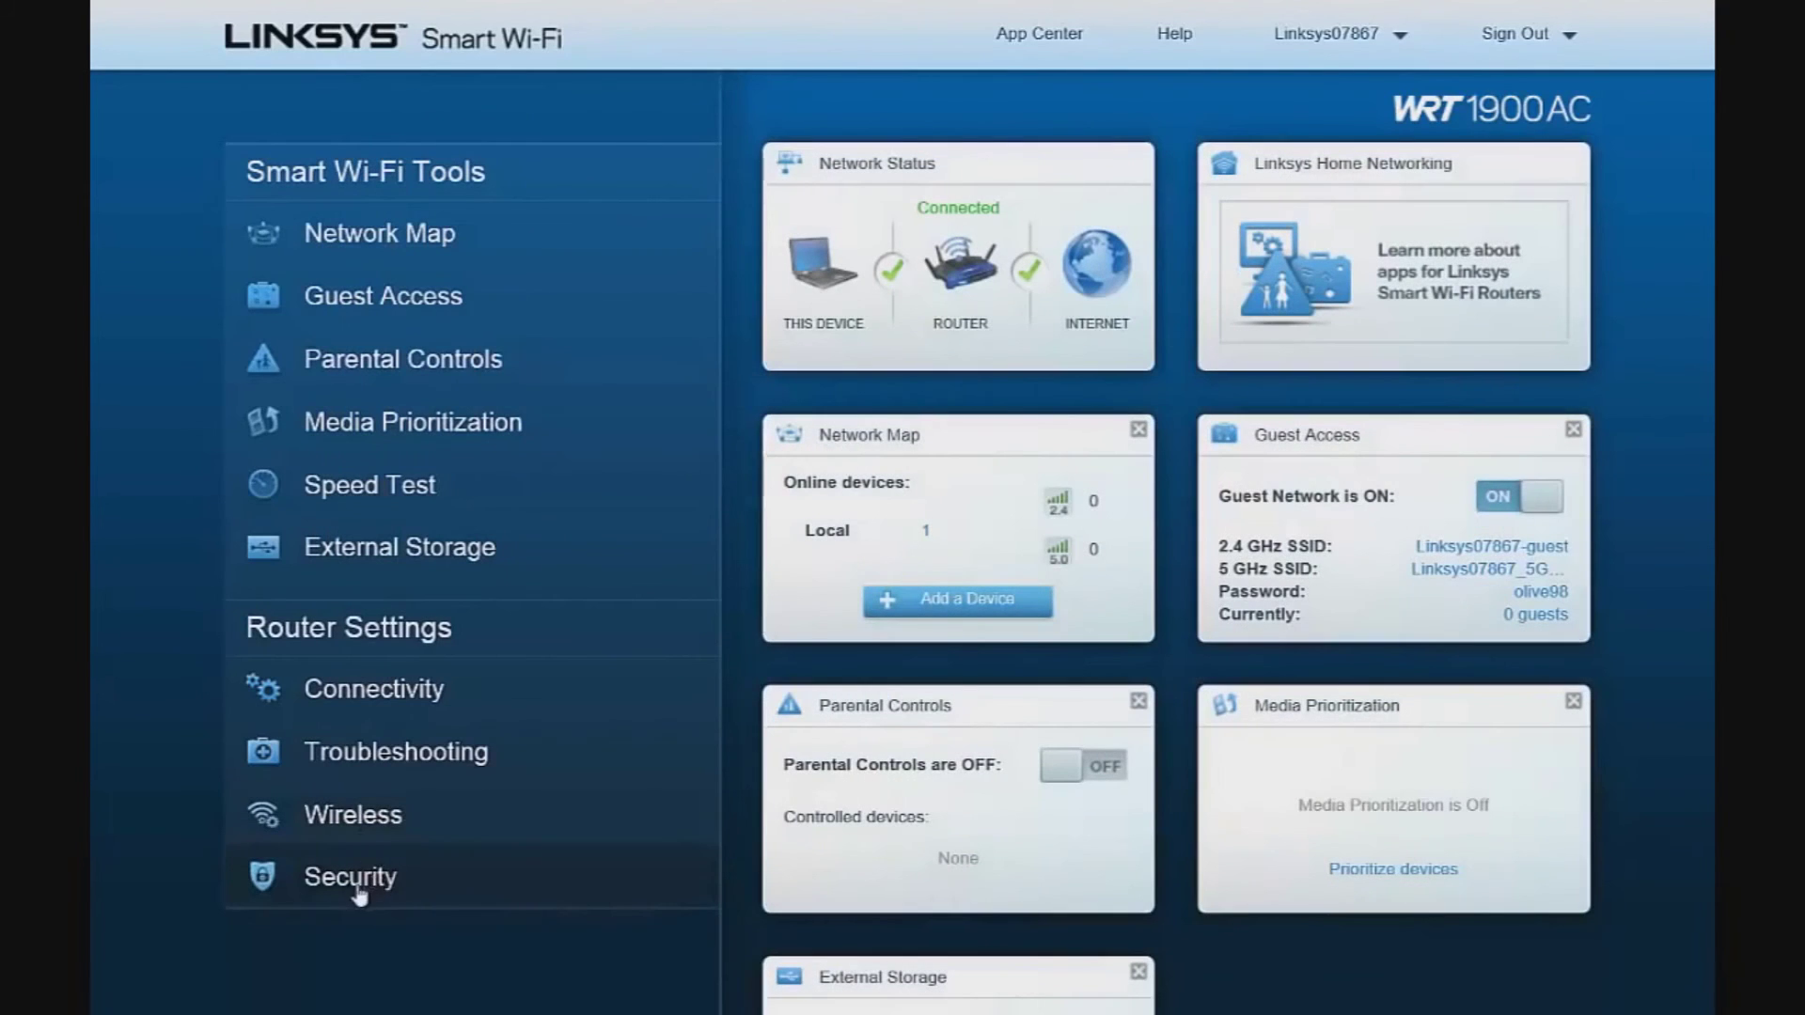
left_click(358, 874)
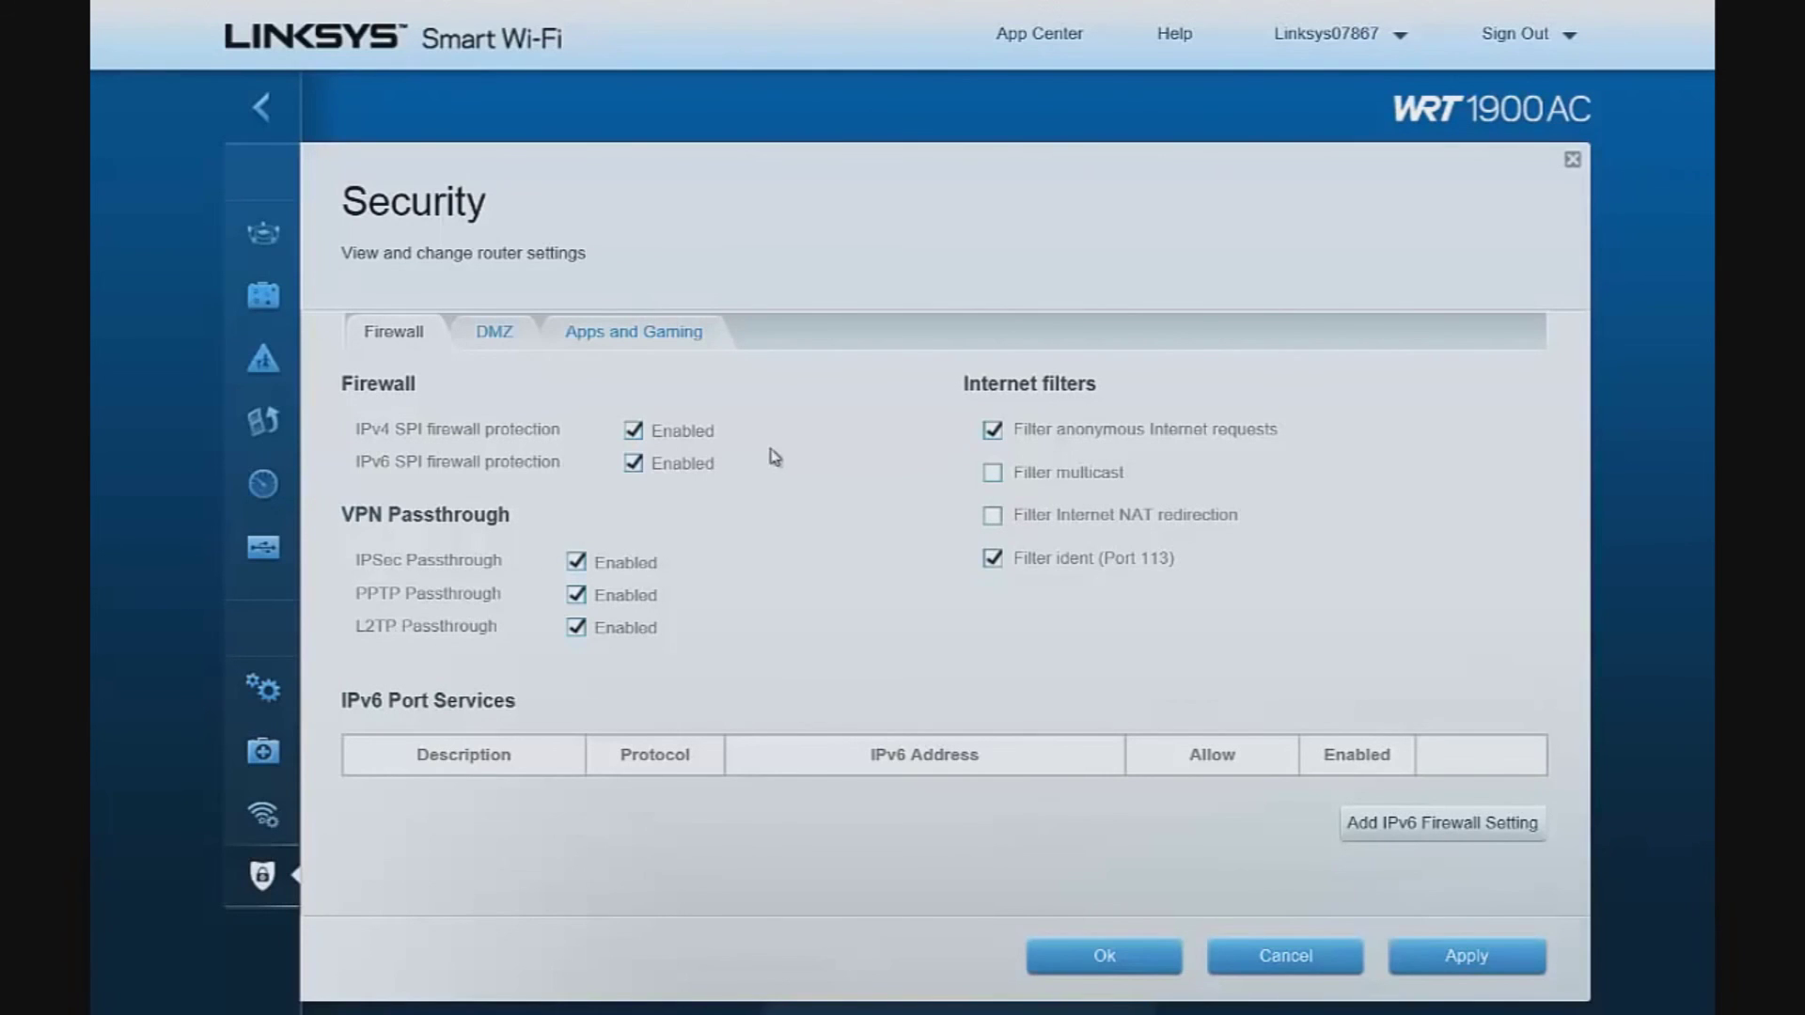
left_click(493, 340)
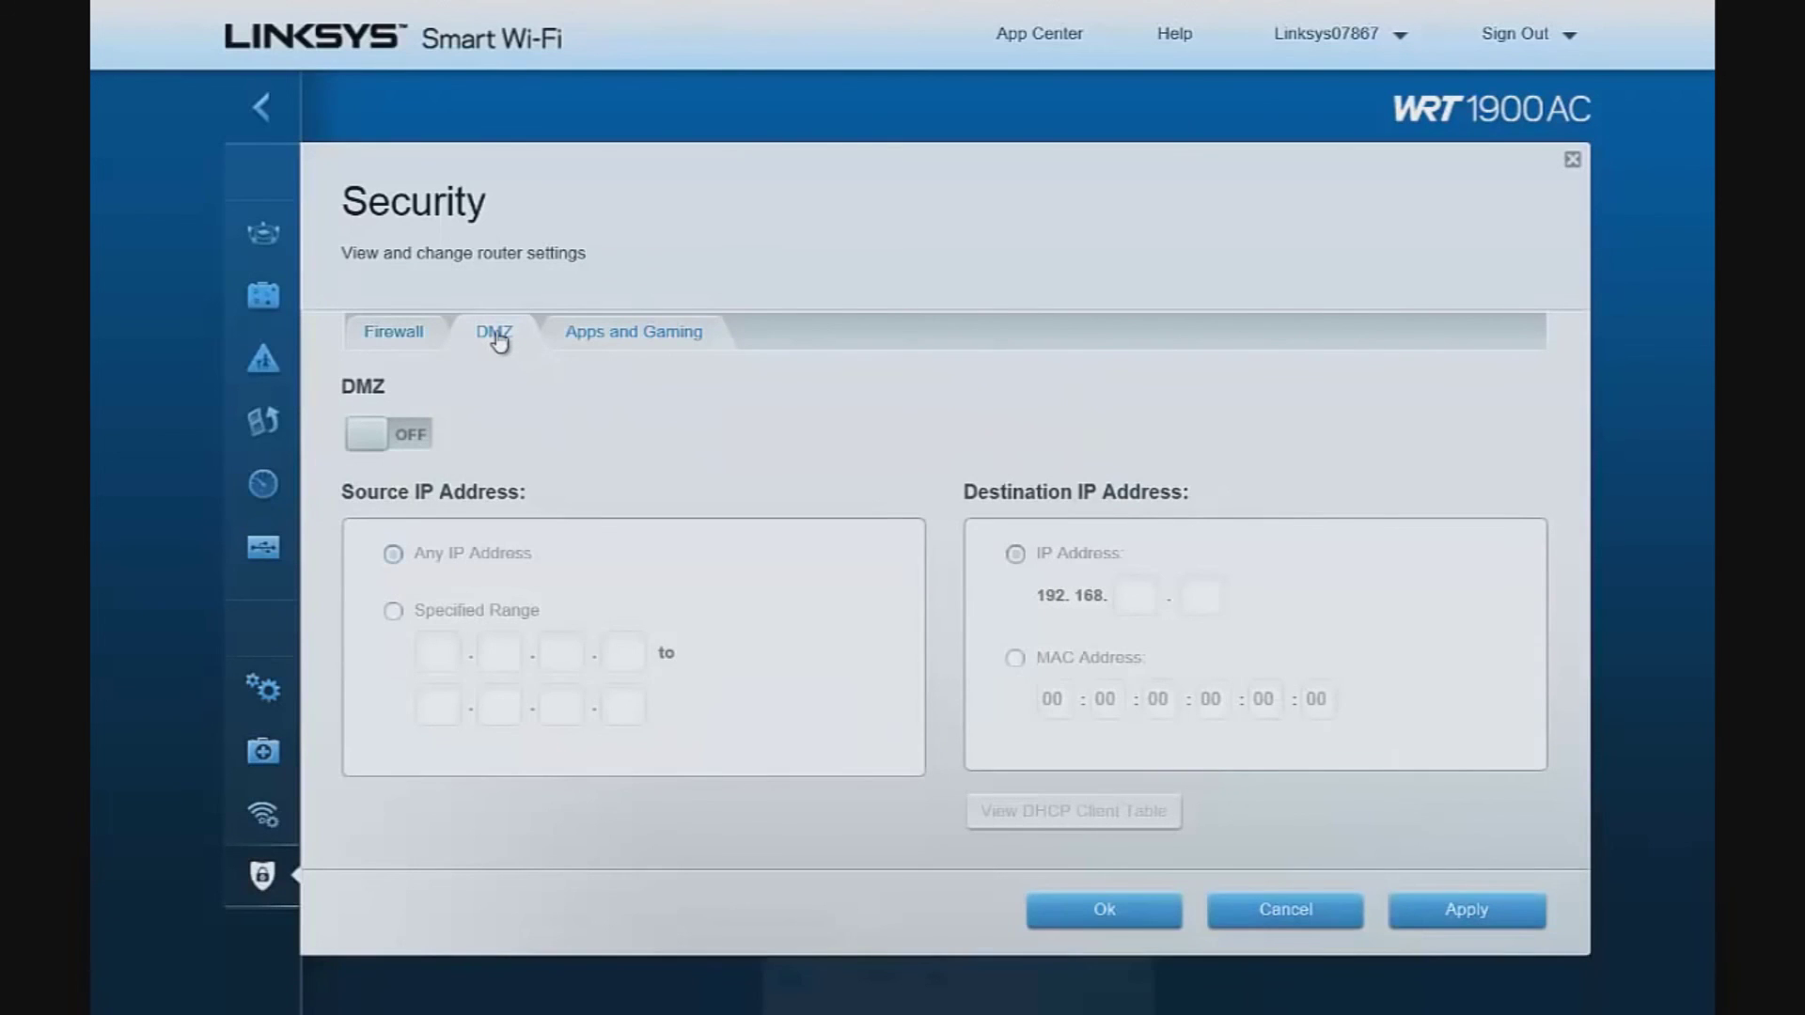
left_click(656, 340)
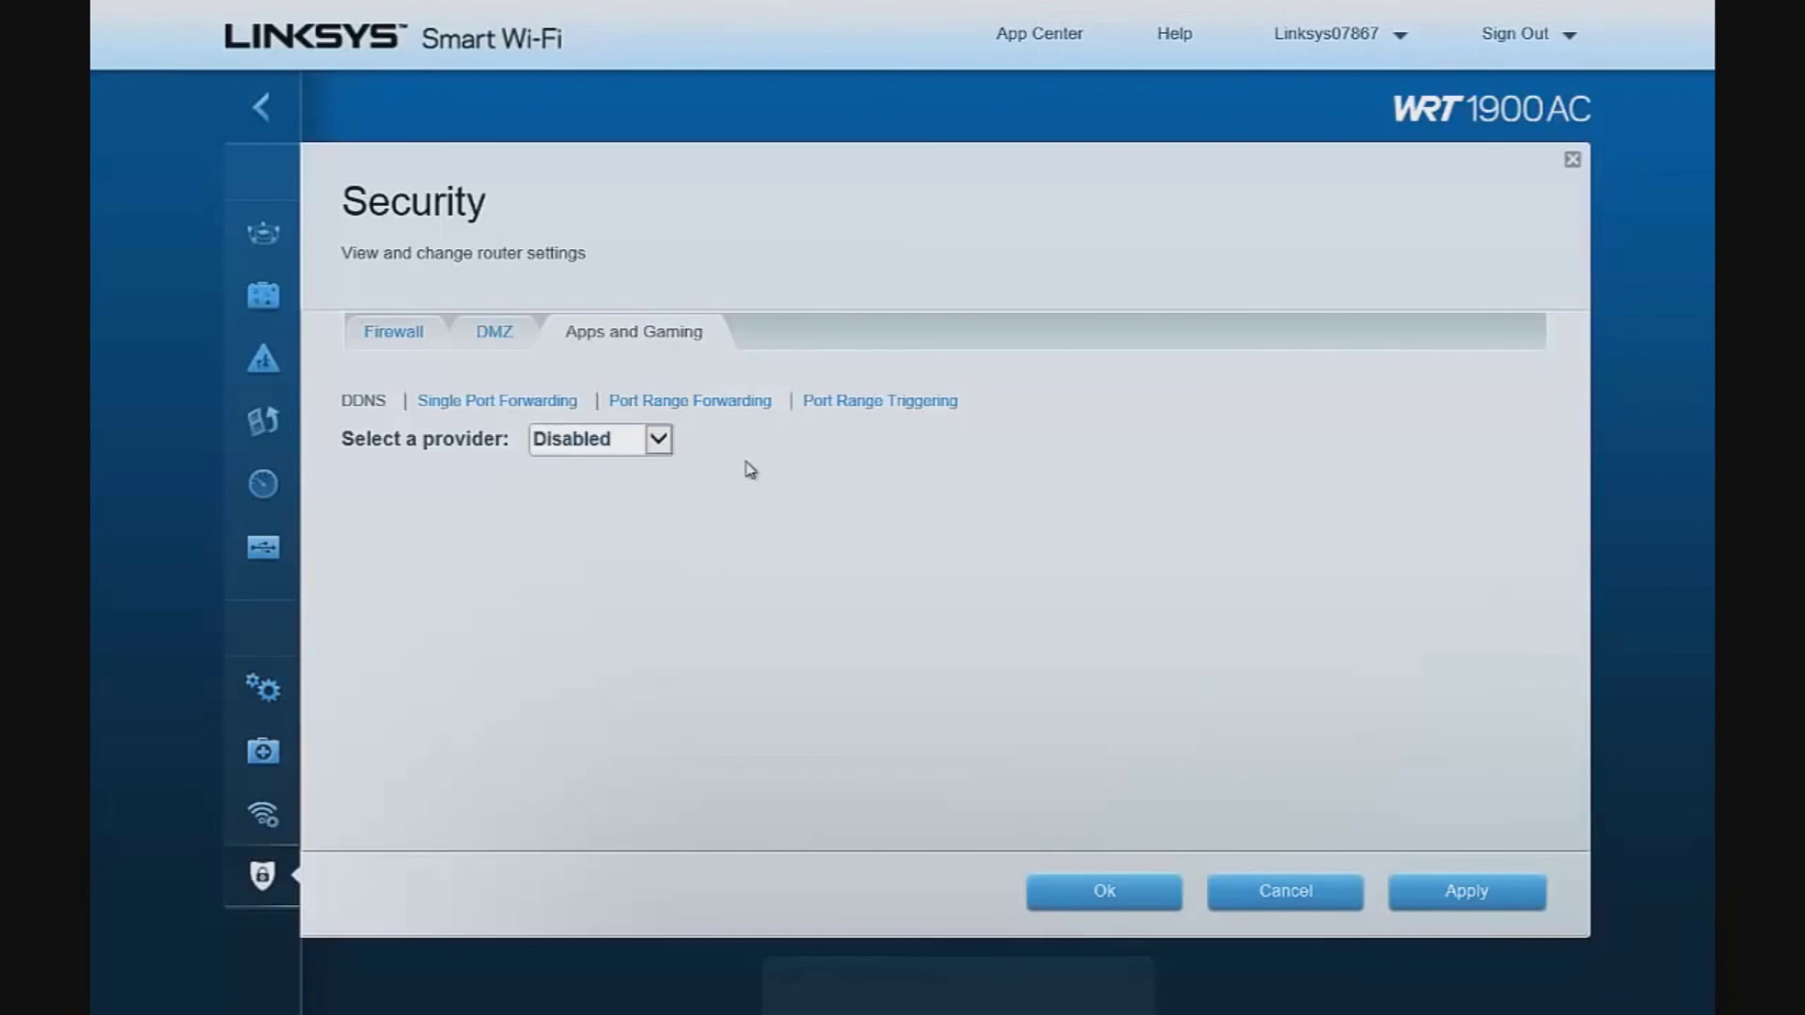
left_click(658, 439)
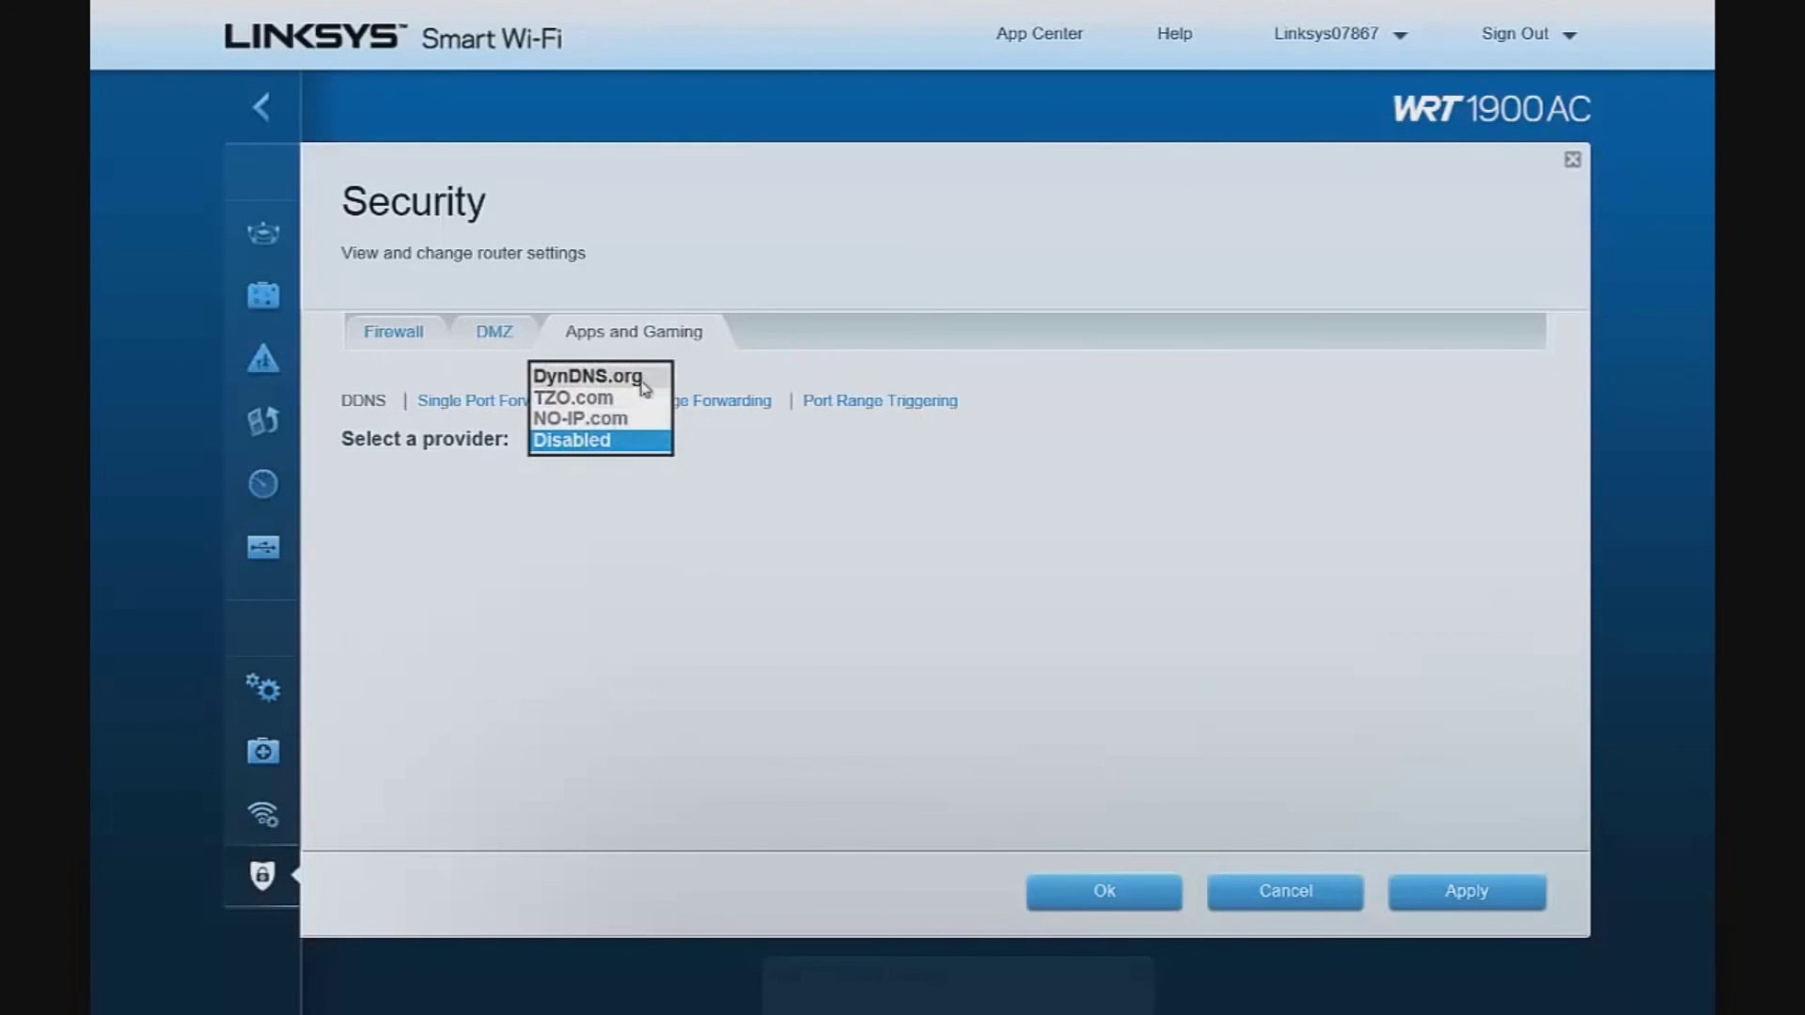
left_click(738, 524)
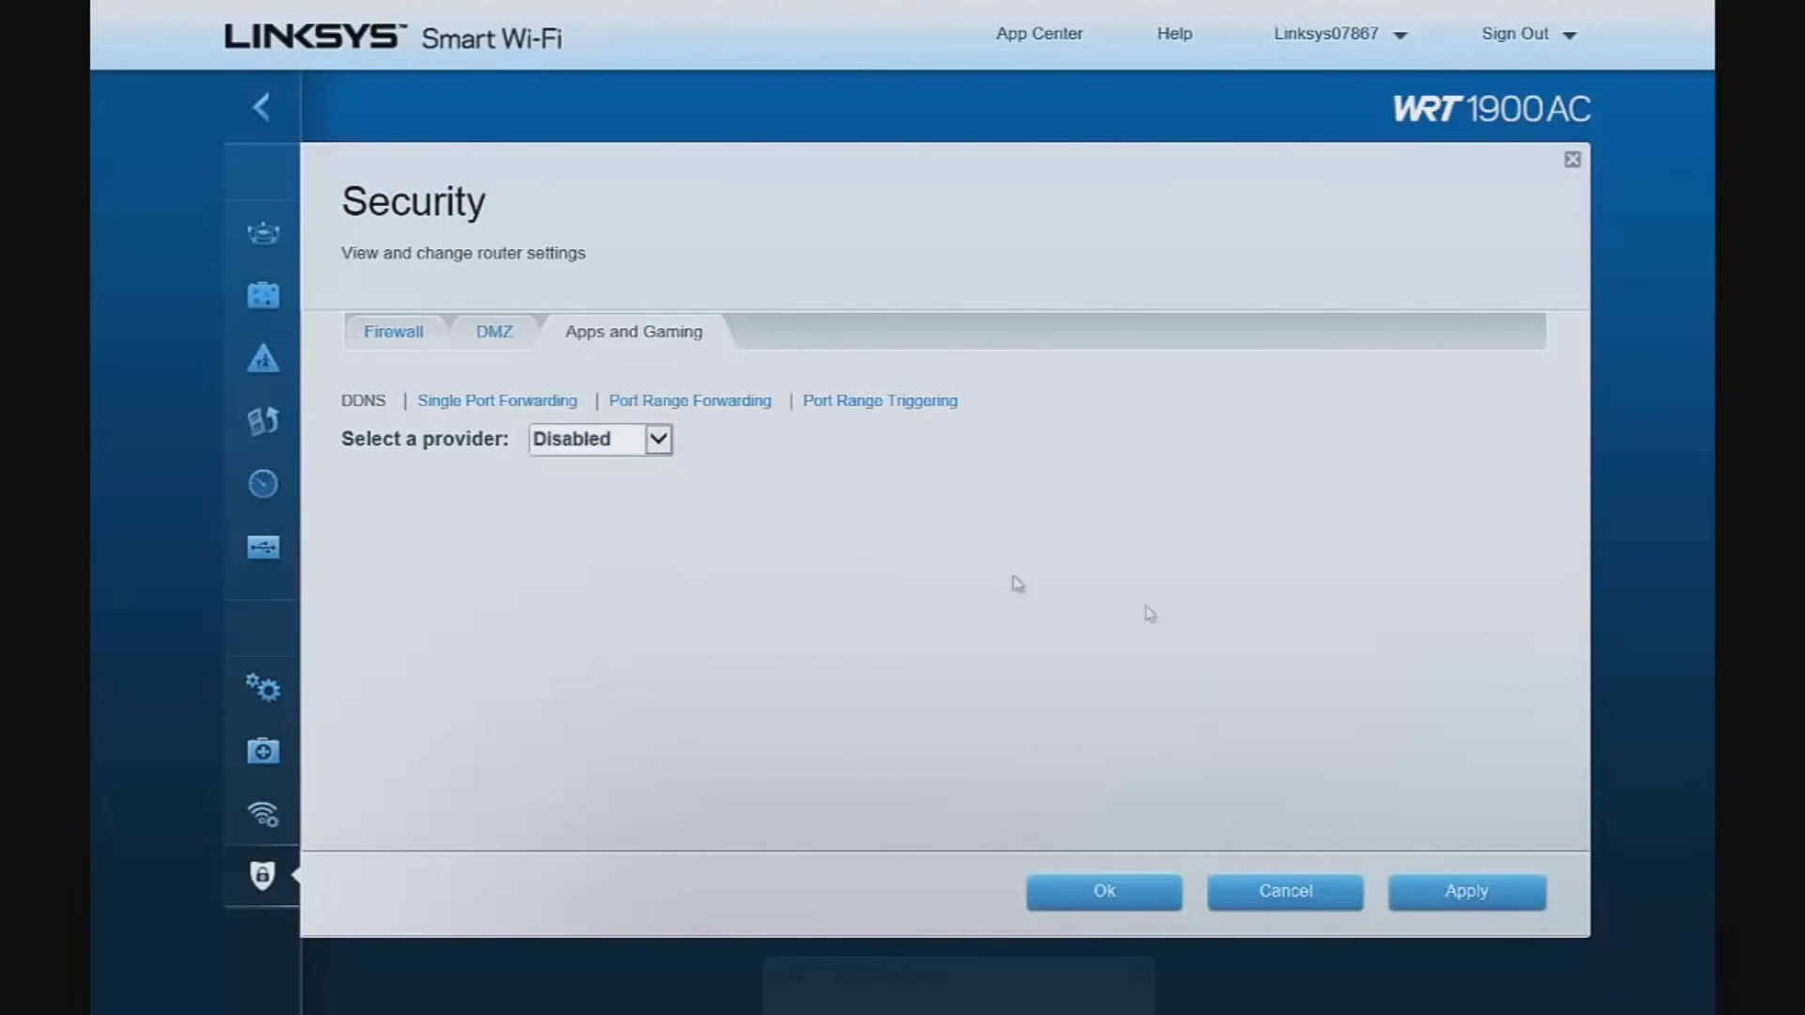
left_click(1287, 897)
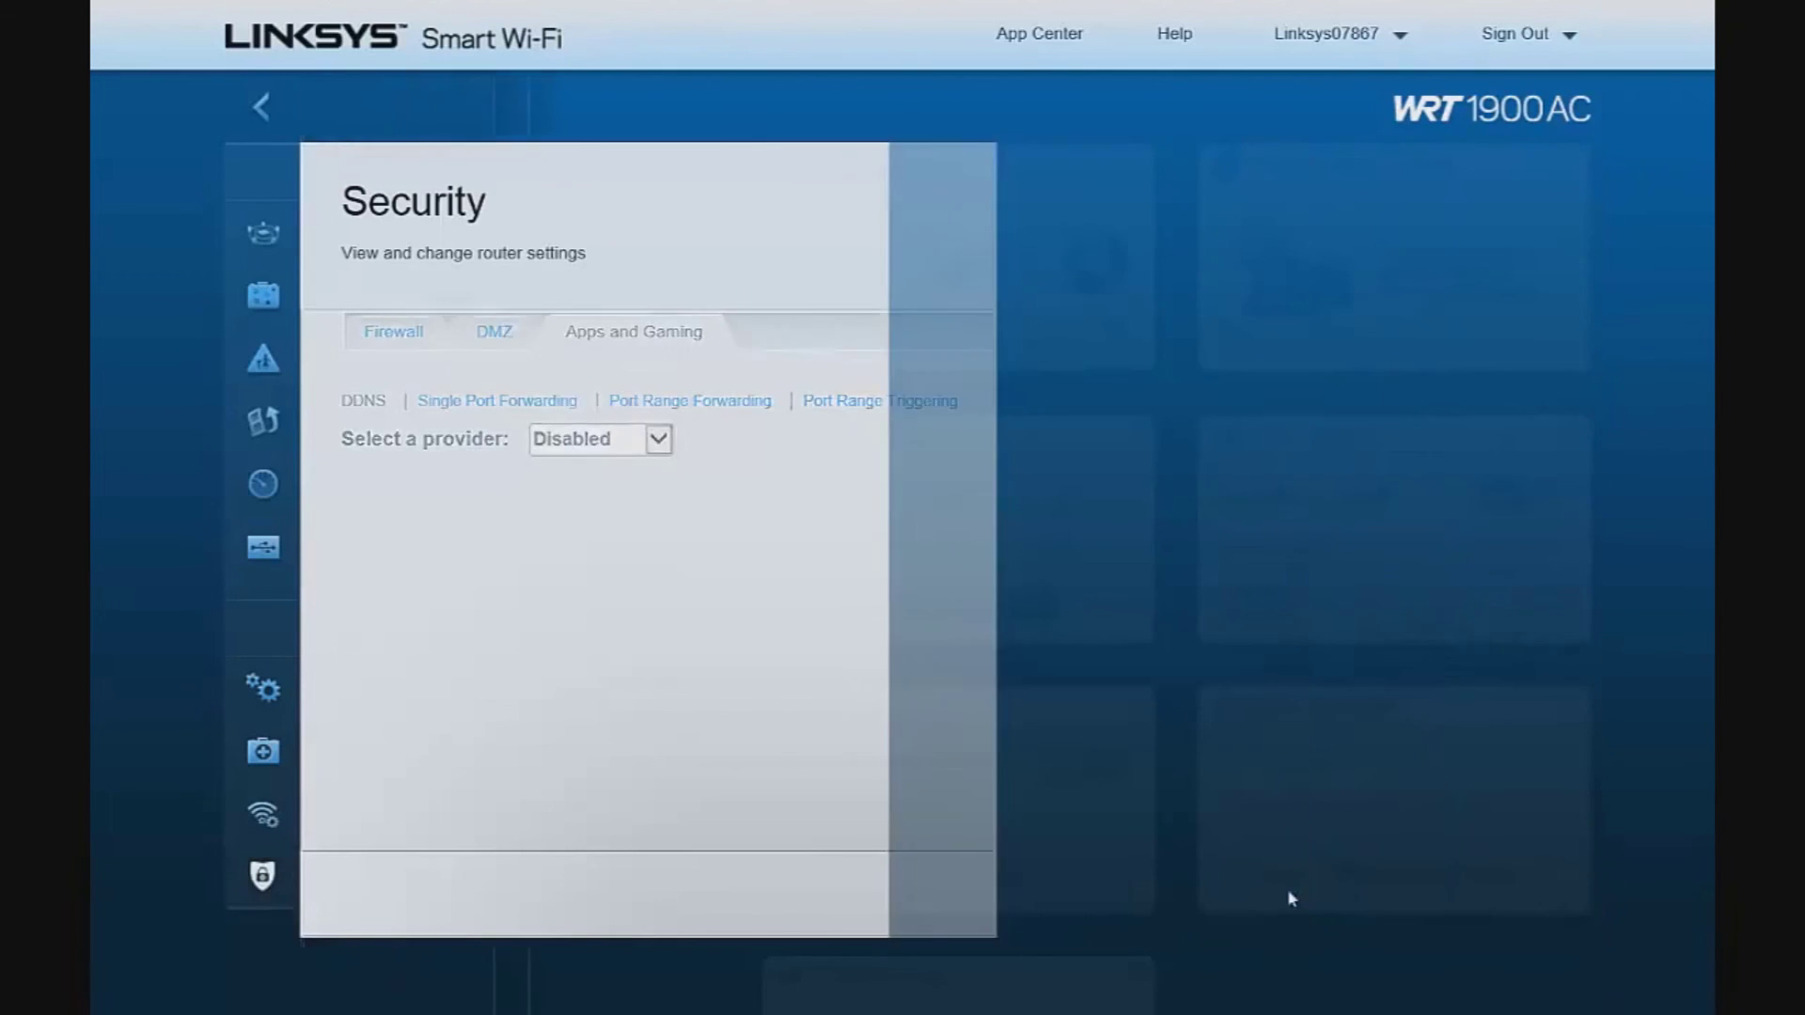